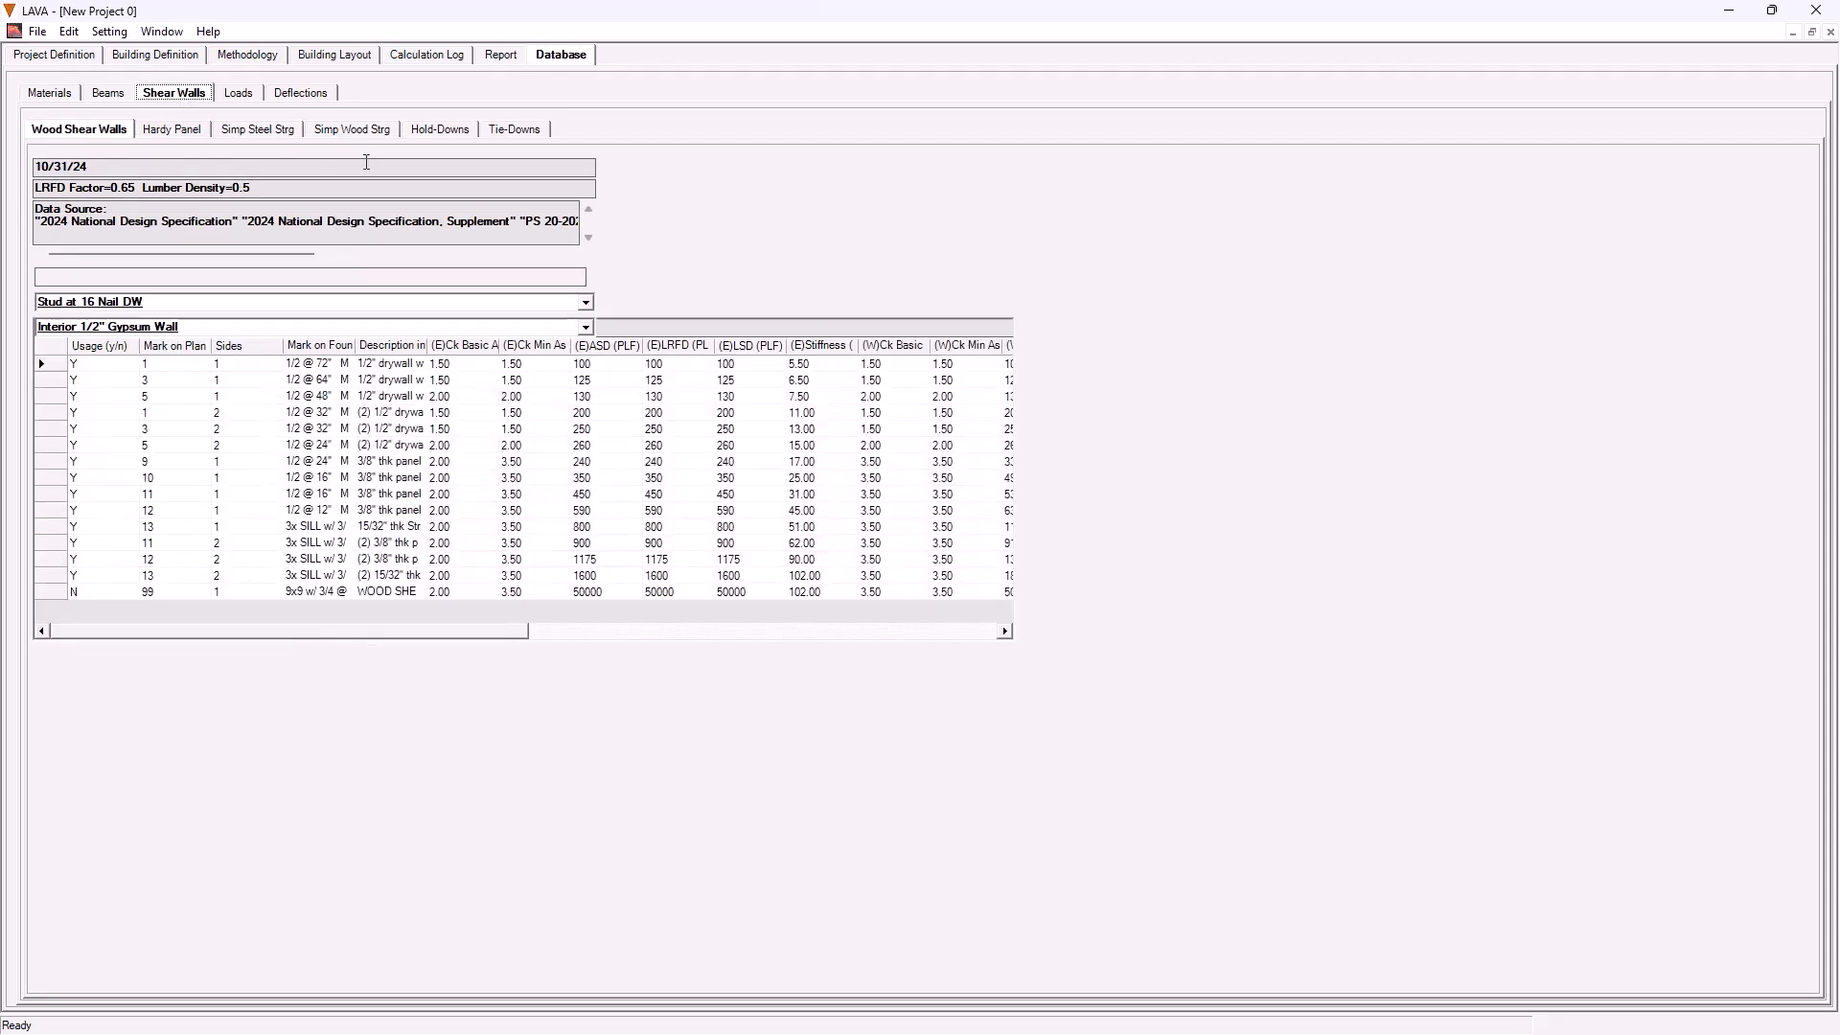
- Open the shear wall hold-downs database and sort the 1-Pour SOG Field table by group
{"action": "left_click", "coordinate": [459, 132]}
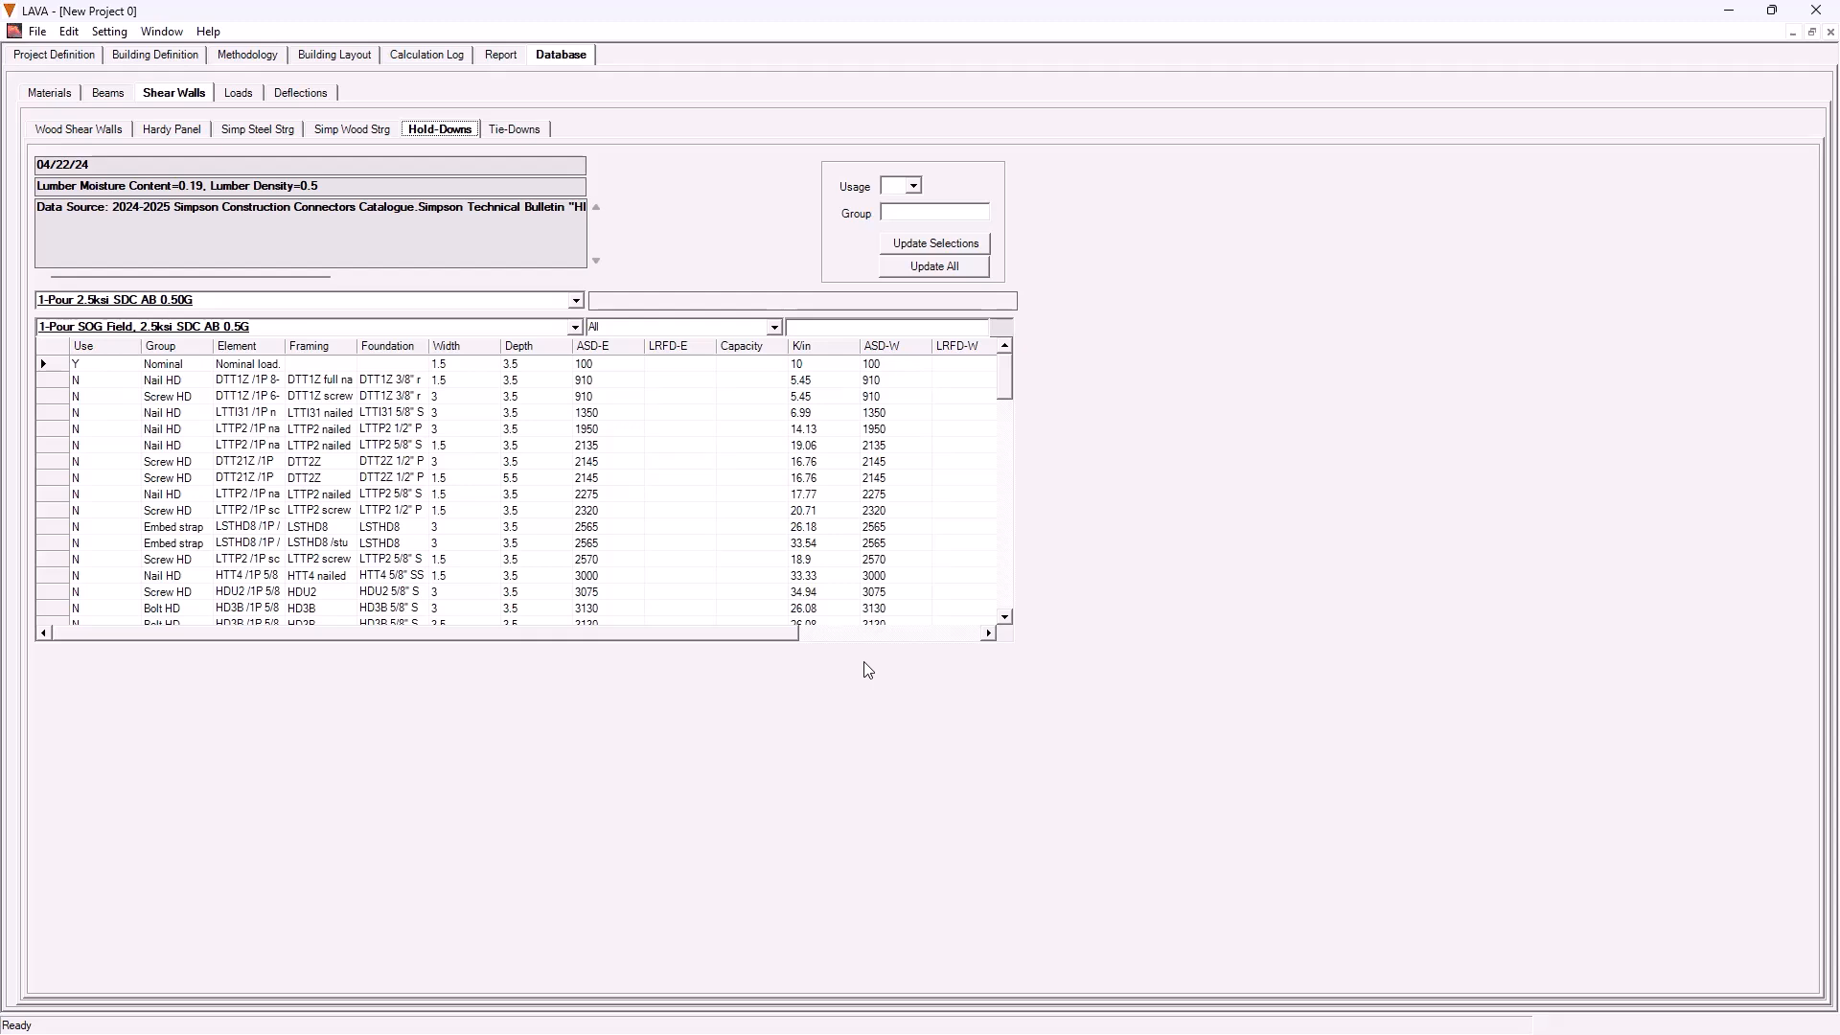
{"action": "left_click", "coordinate": [775, 326]}
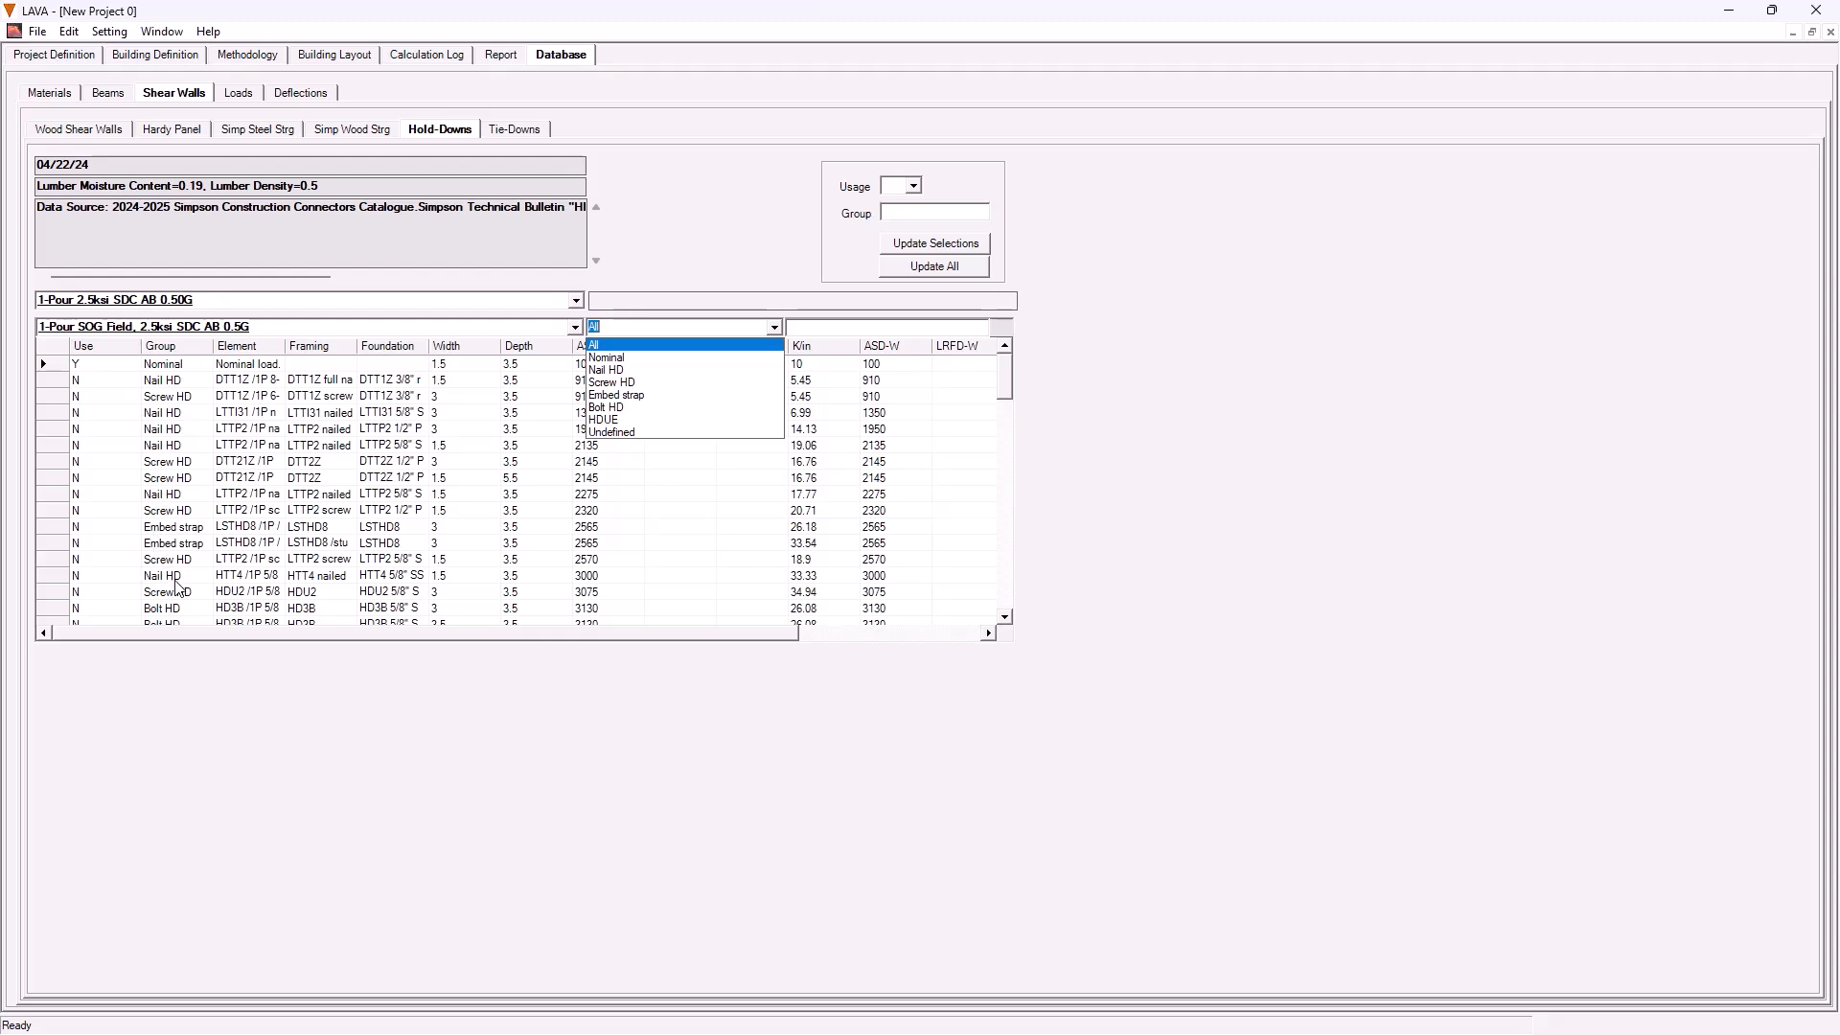
{"action": "left_click", "coordinate": [186, 351]}
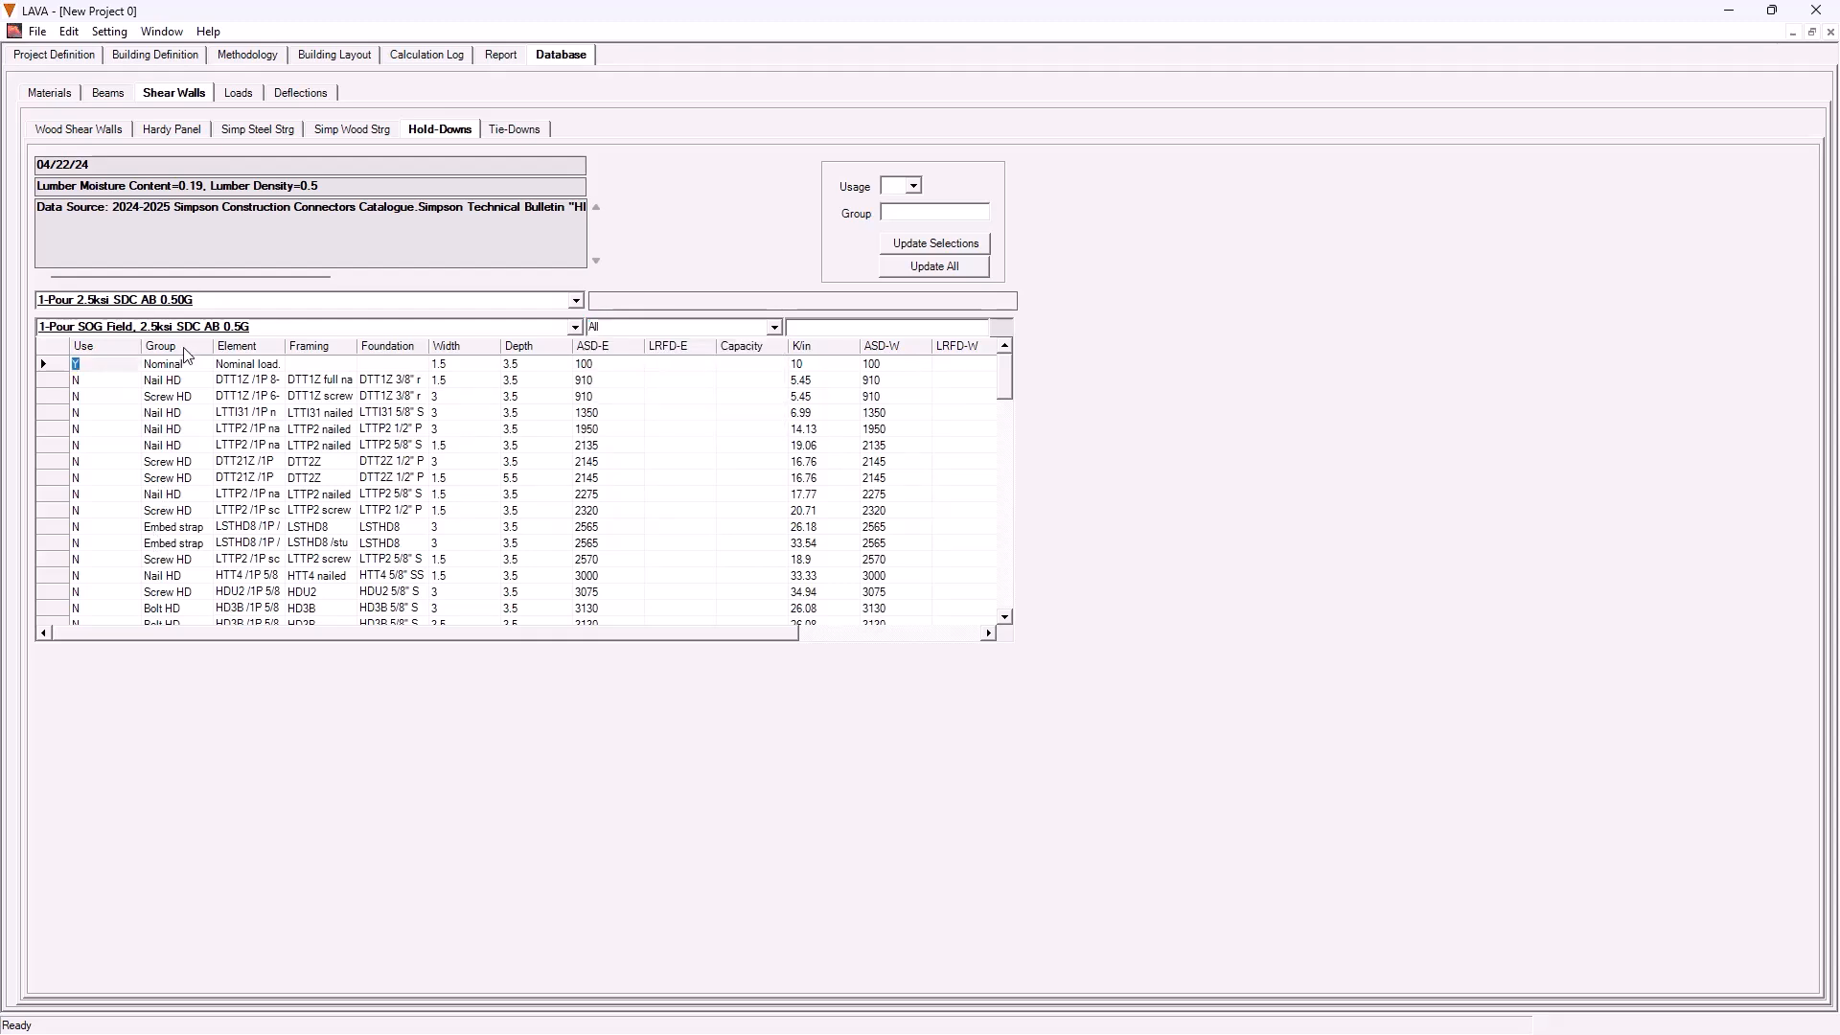
{"action": "left_click", "coordinate": [186, 351]}
{"action": "left_click", "coordinate": [163, 347]}
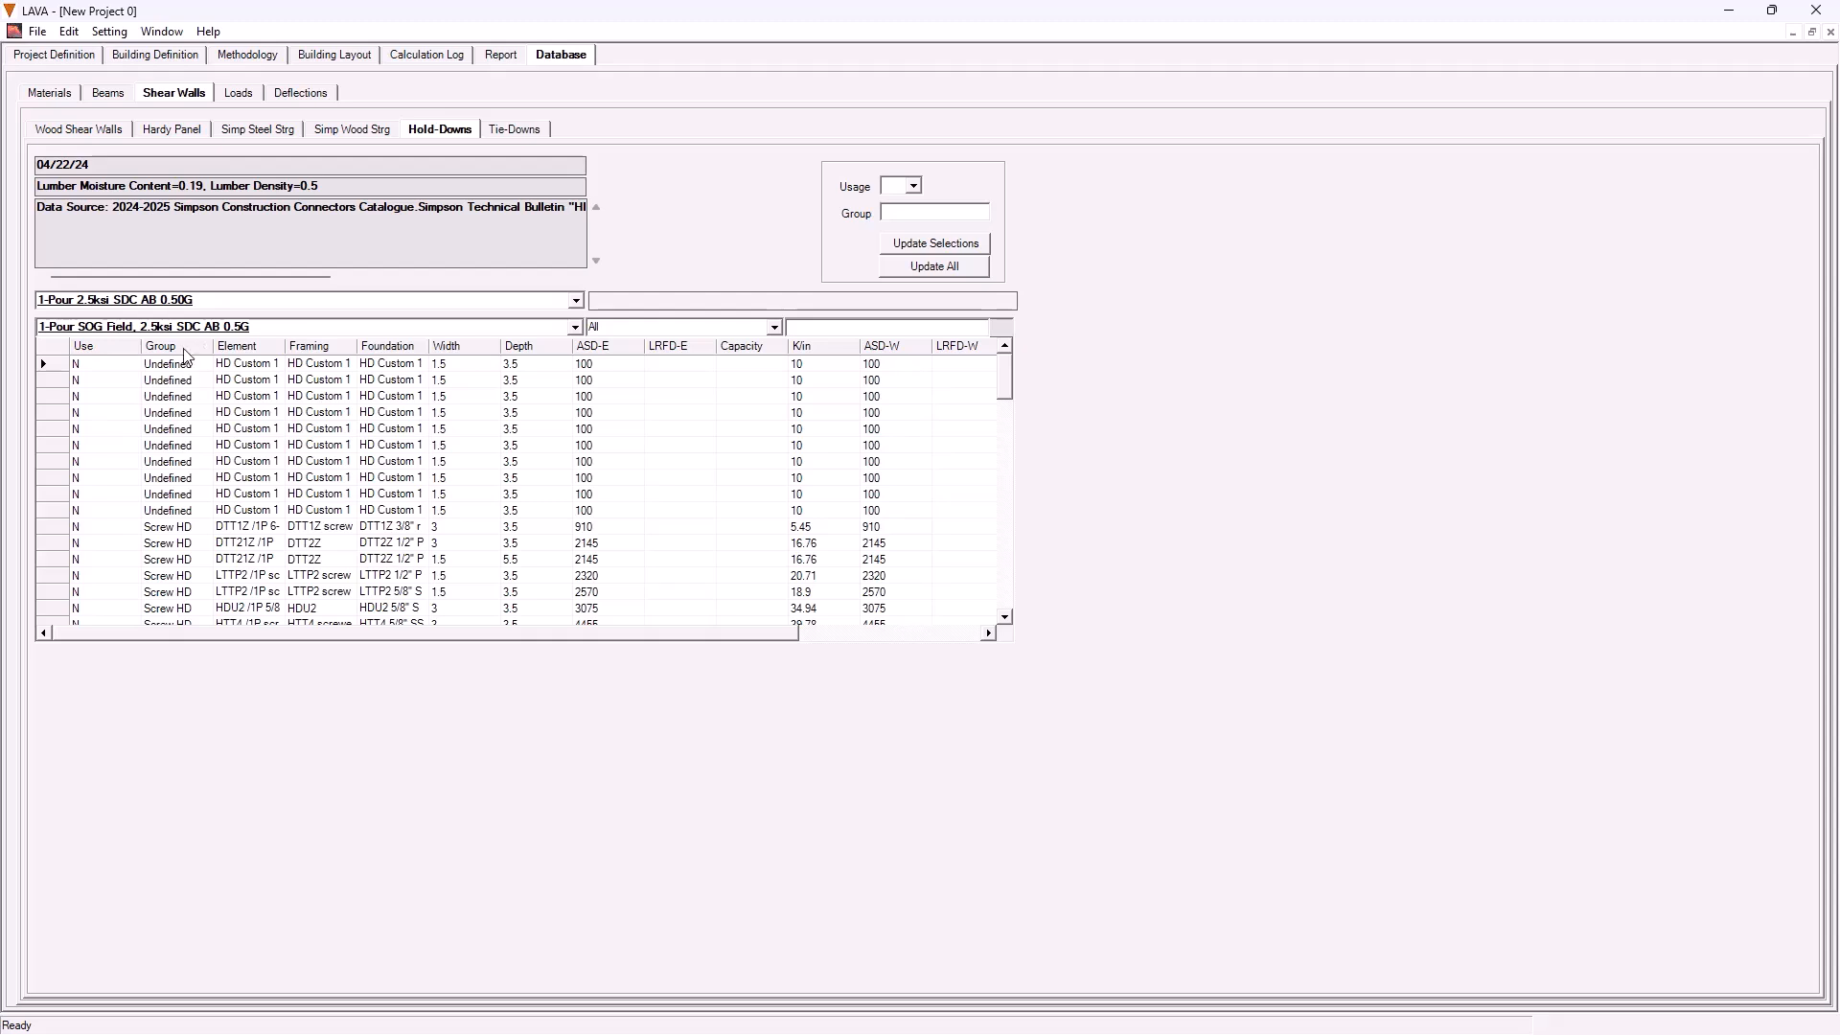
{"action": "left_click", "coordinate": [184, 347]}
- Filter the hold-down table to the HDUE group and set the usage of all its rows to N
{"action": "left_click", "coordinate": [773, 327]}
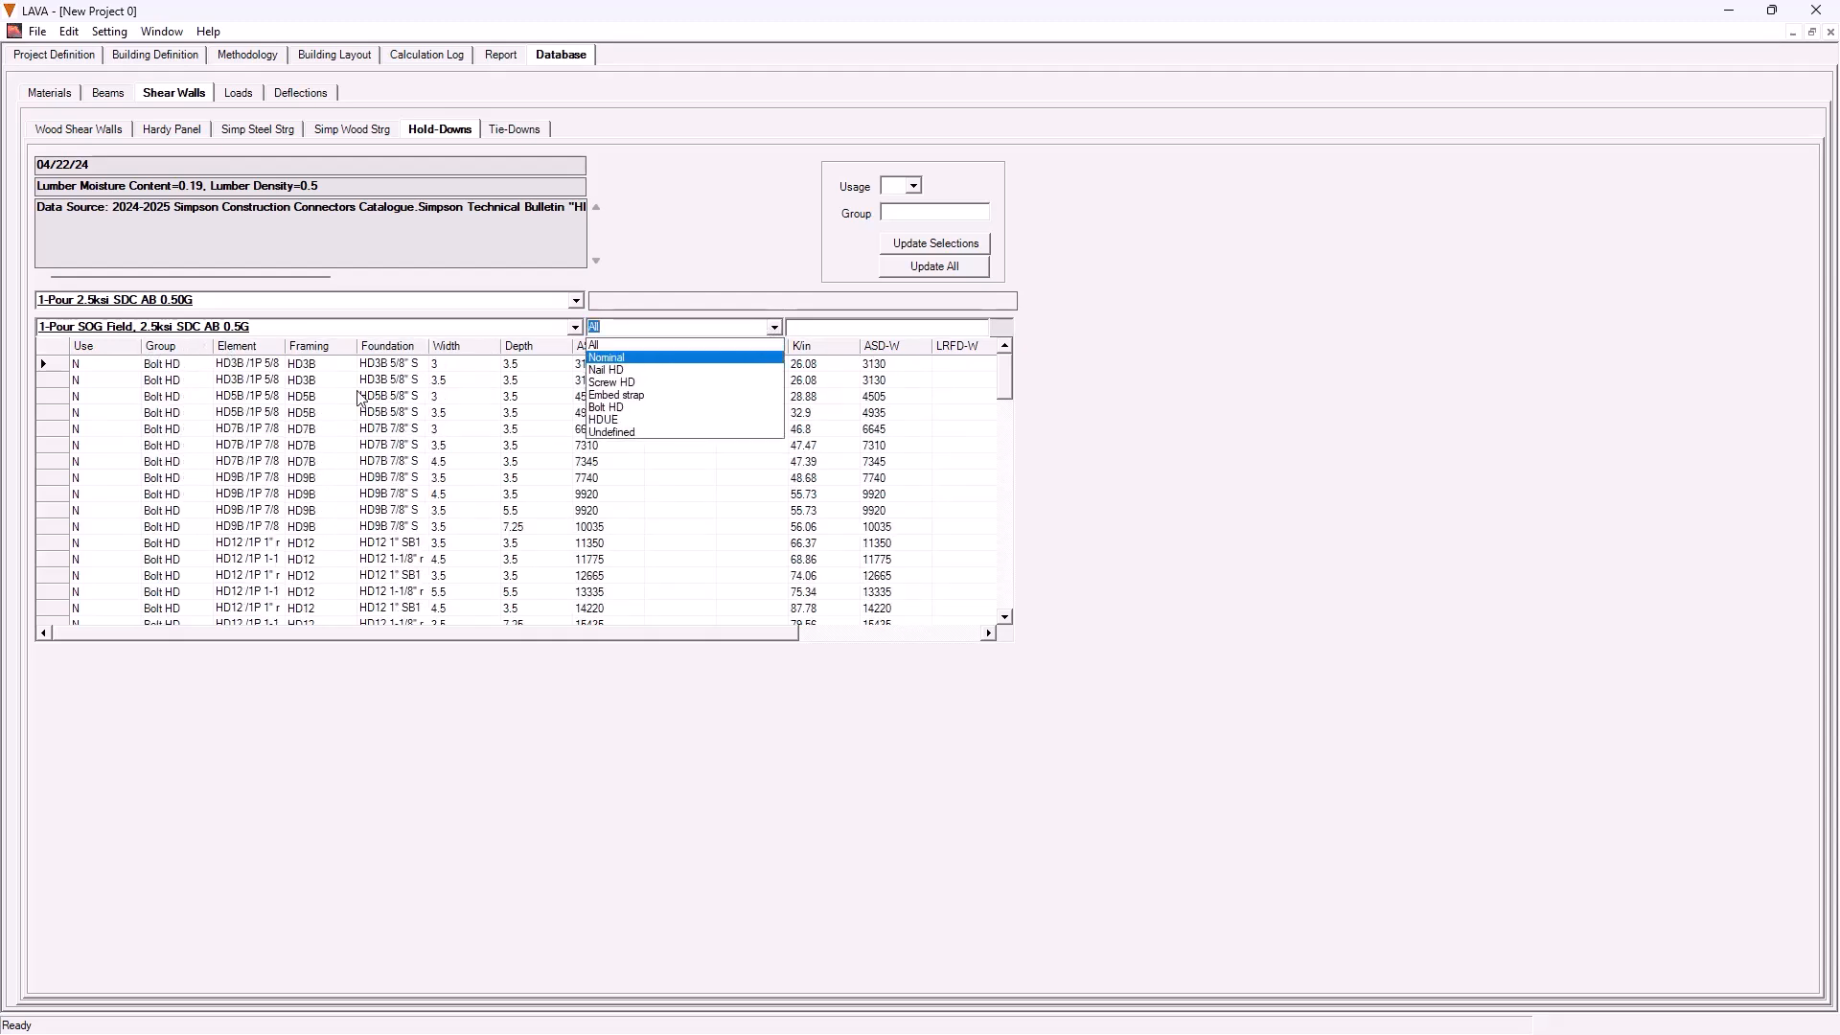
{"action": "left_click", "coordinate": [636, 421]}
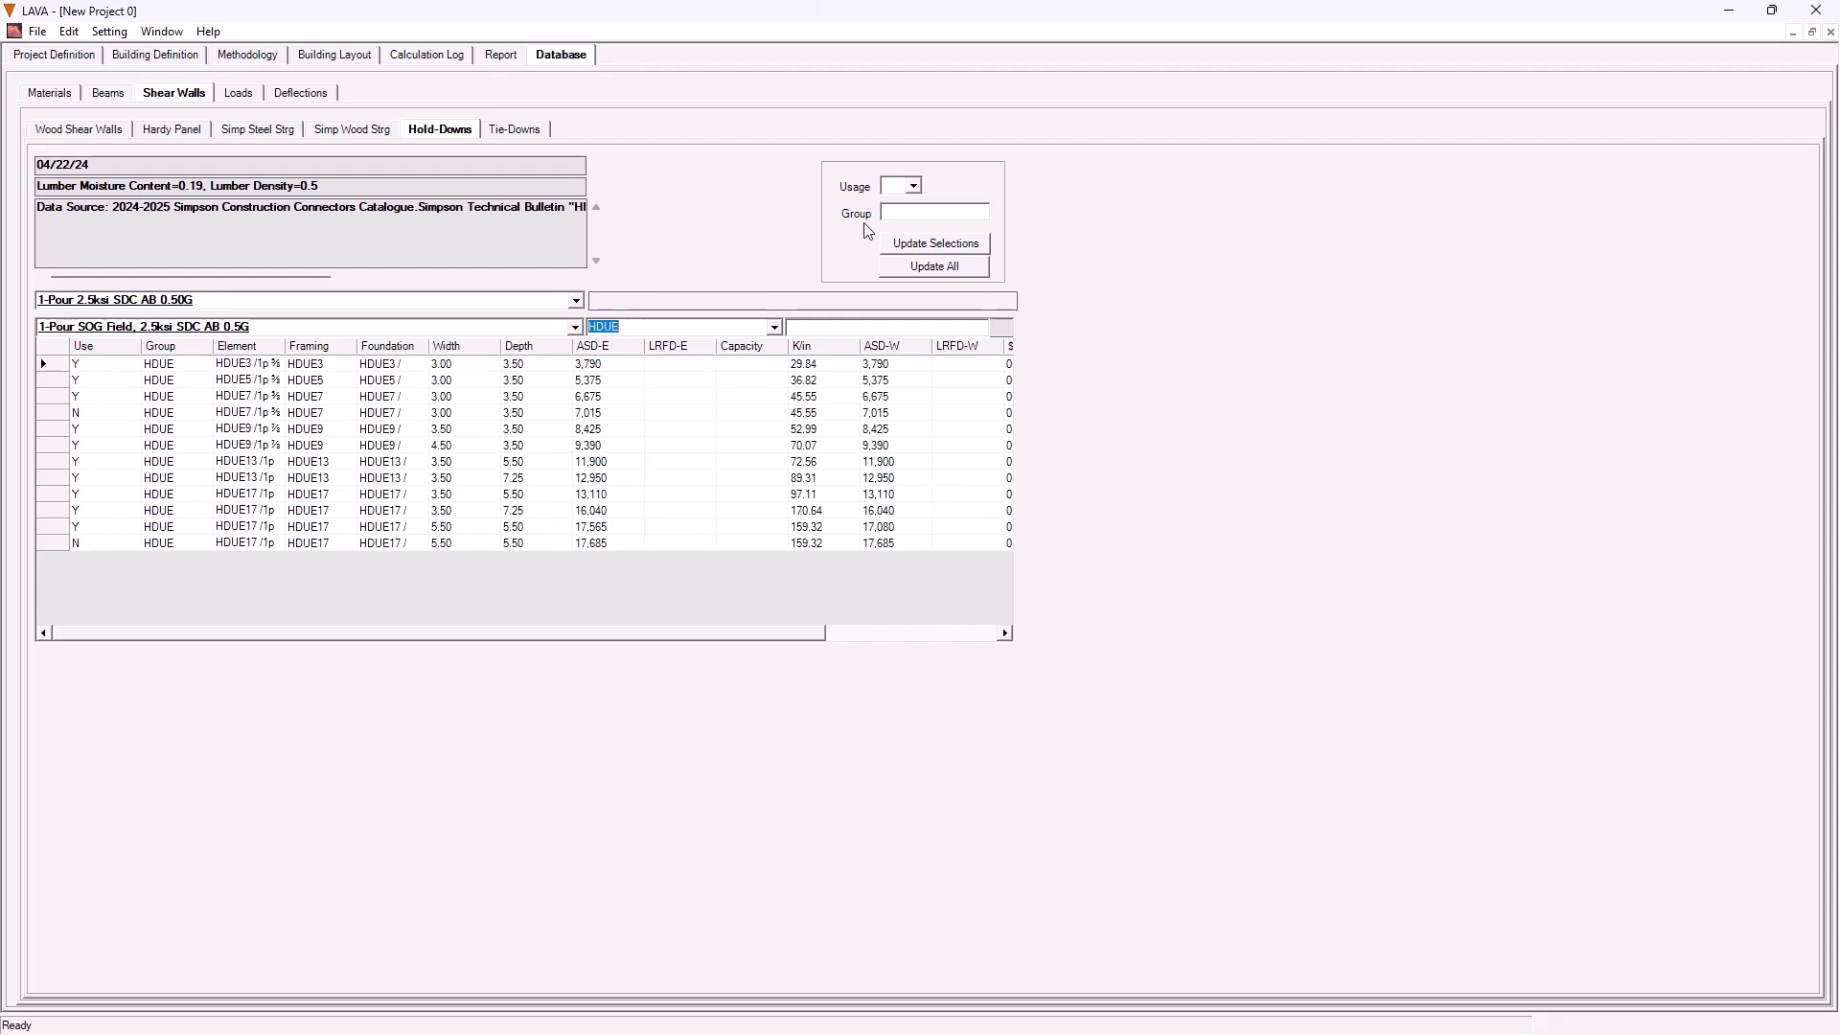
{"action": "left_click", "coordinate": [914, 186]}
{"action": "left_click", "coordinate": [899, 226]}
{"action": "left_click", "coordinate": [928, 278]}
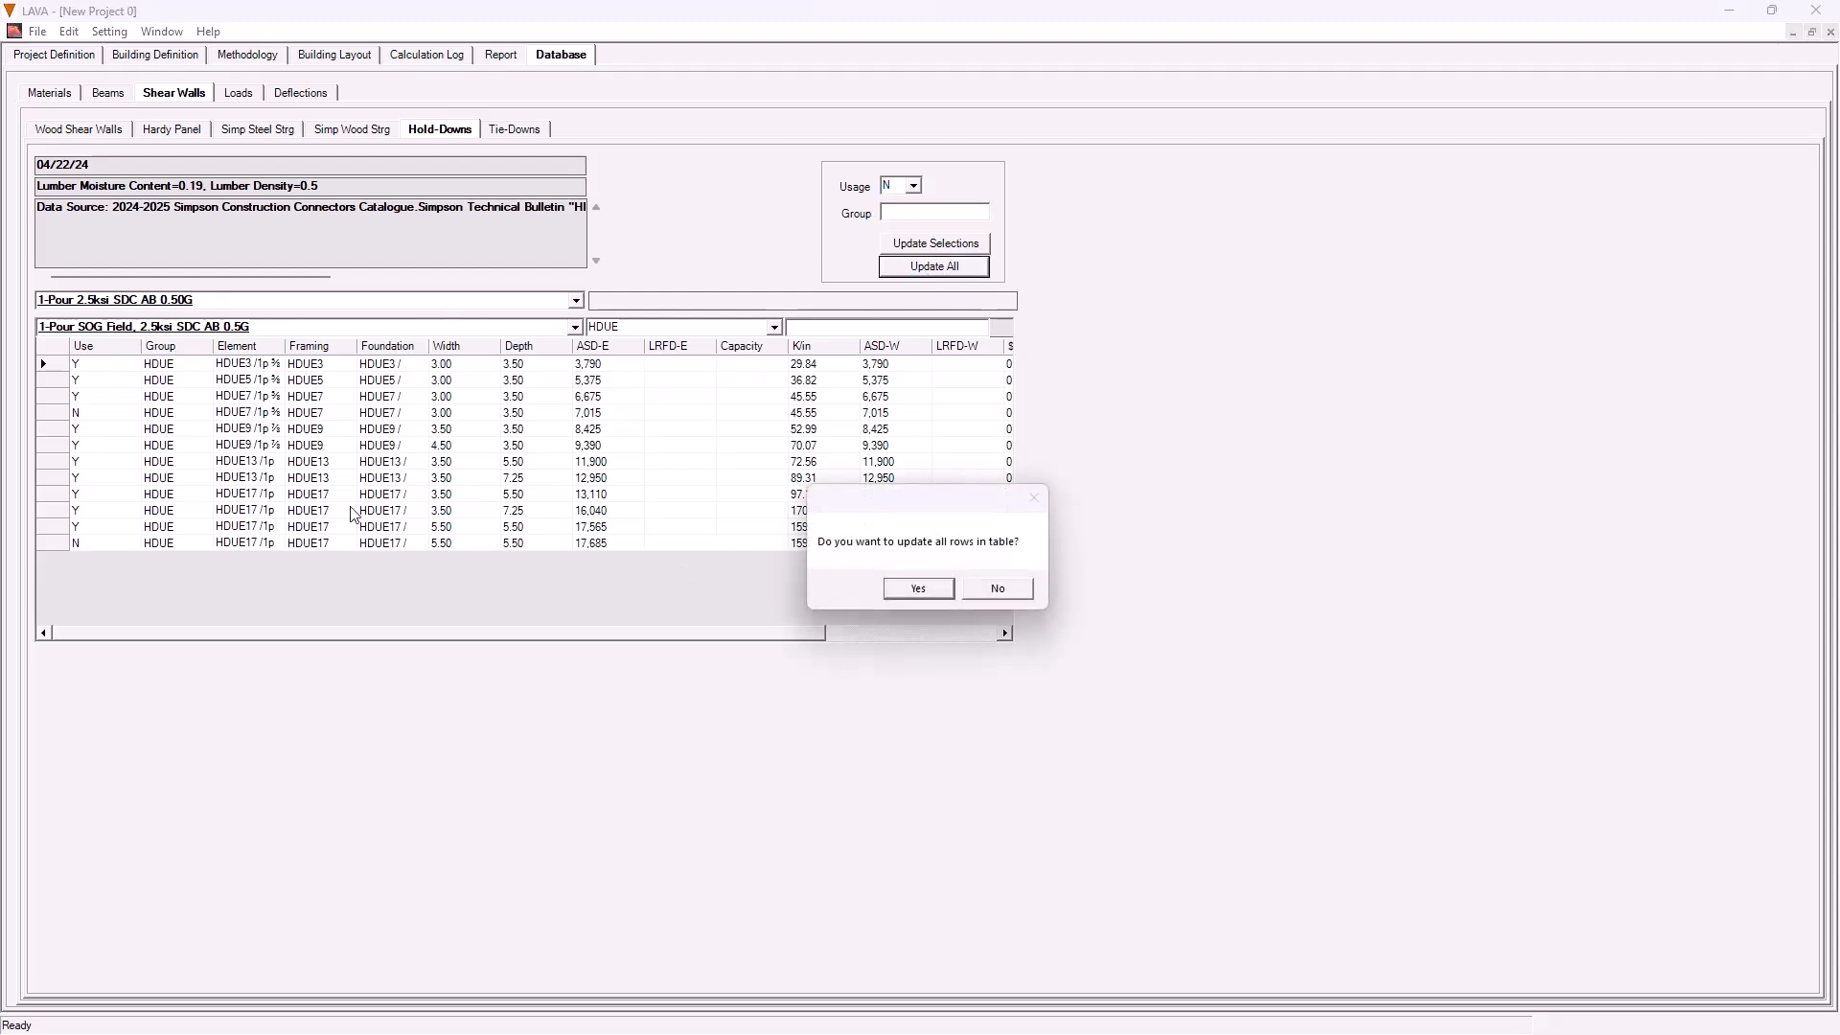
{"action": "left_click", "coordinate": [901, 588]}
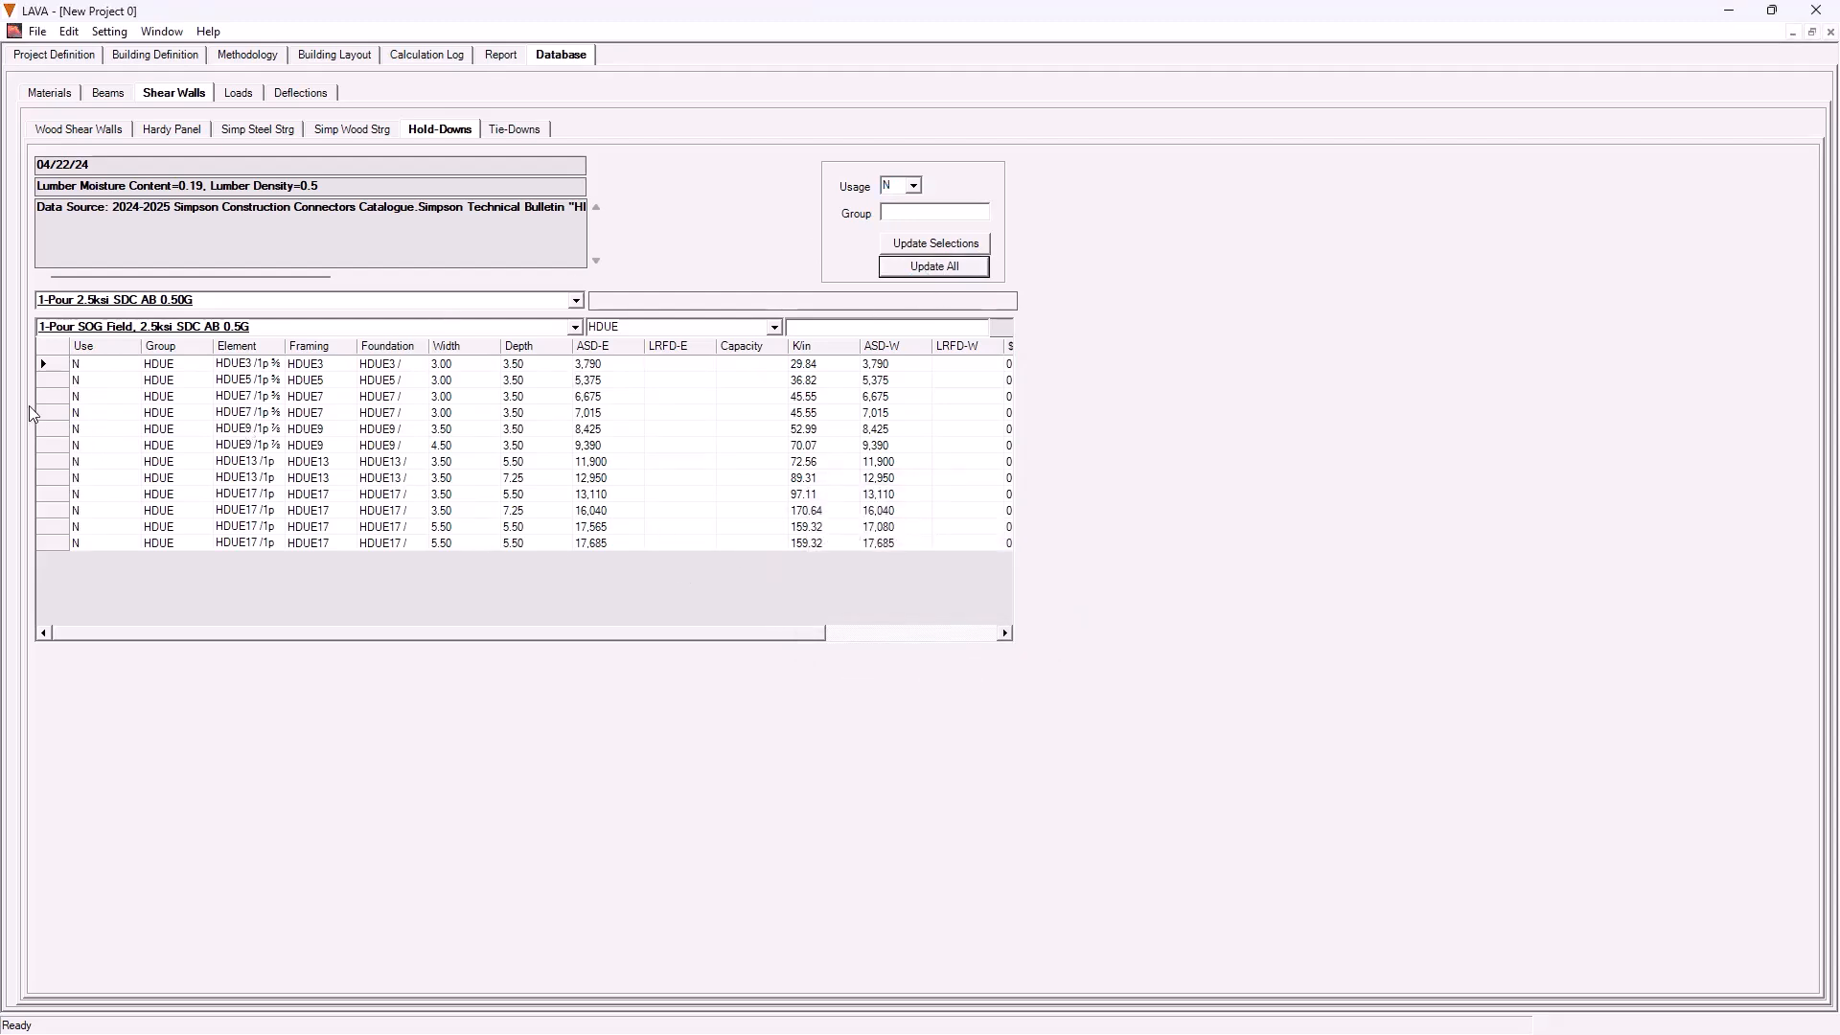
- Set the usage to Y for the HDUE5 row, the first HDUE7 row and the 4.50-wide HDUE9 row
{"action": "left_click", "coordinate": [49, 380]}
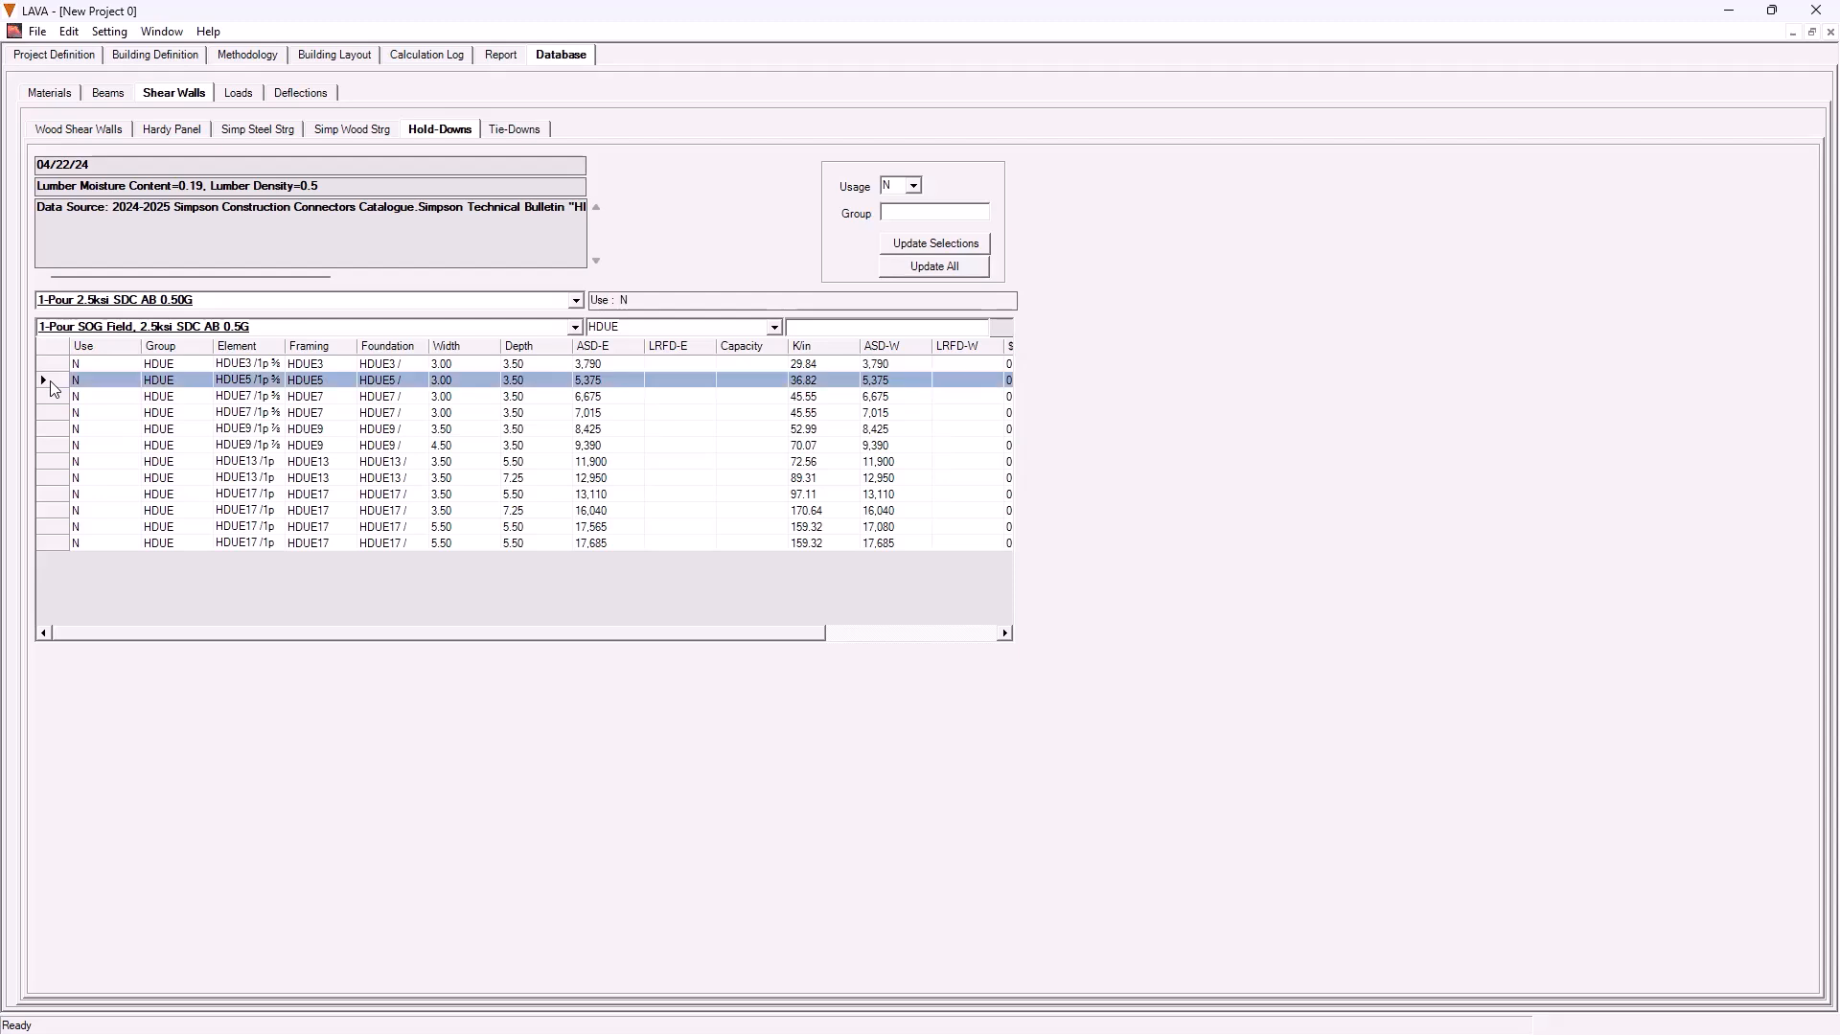
{"action": "left_click", "coordinate": [61, 396], "text": "shift"}
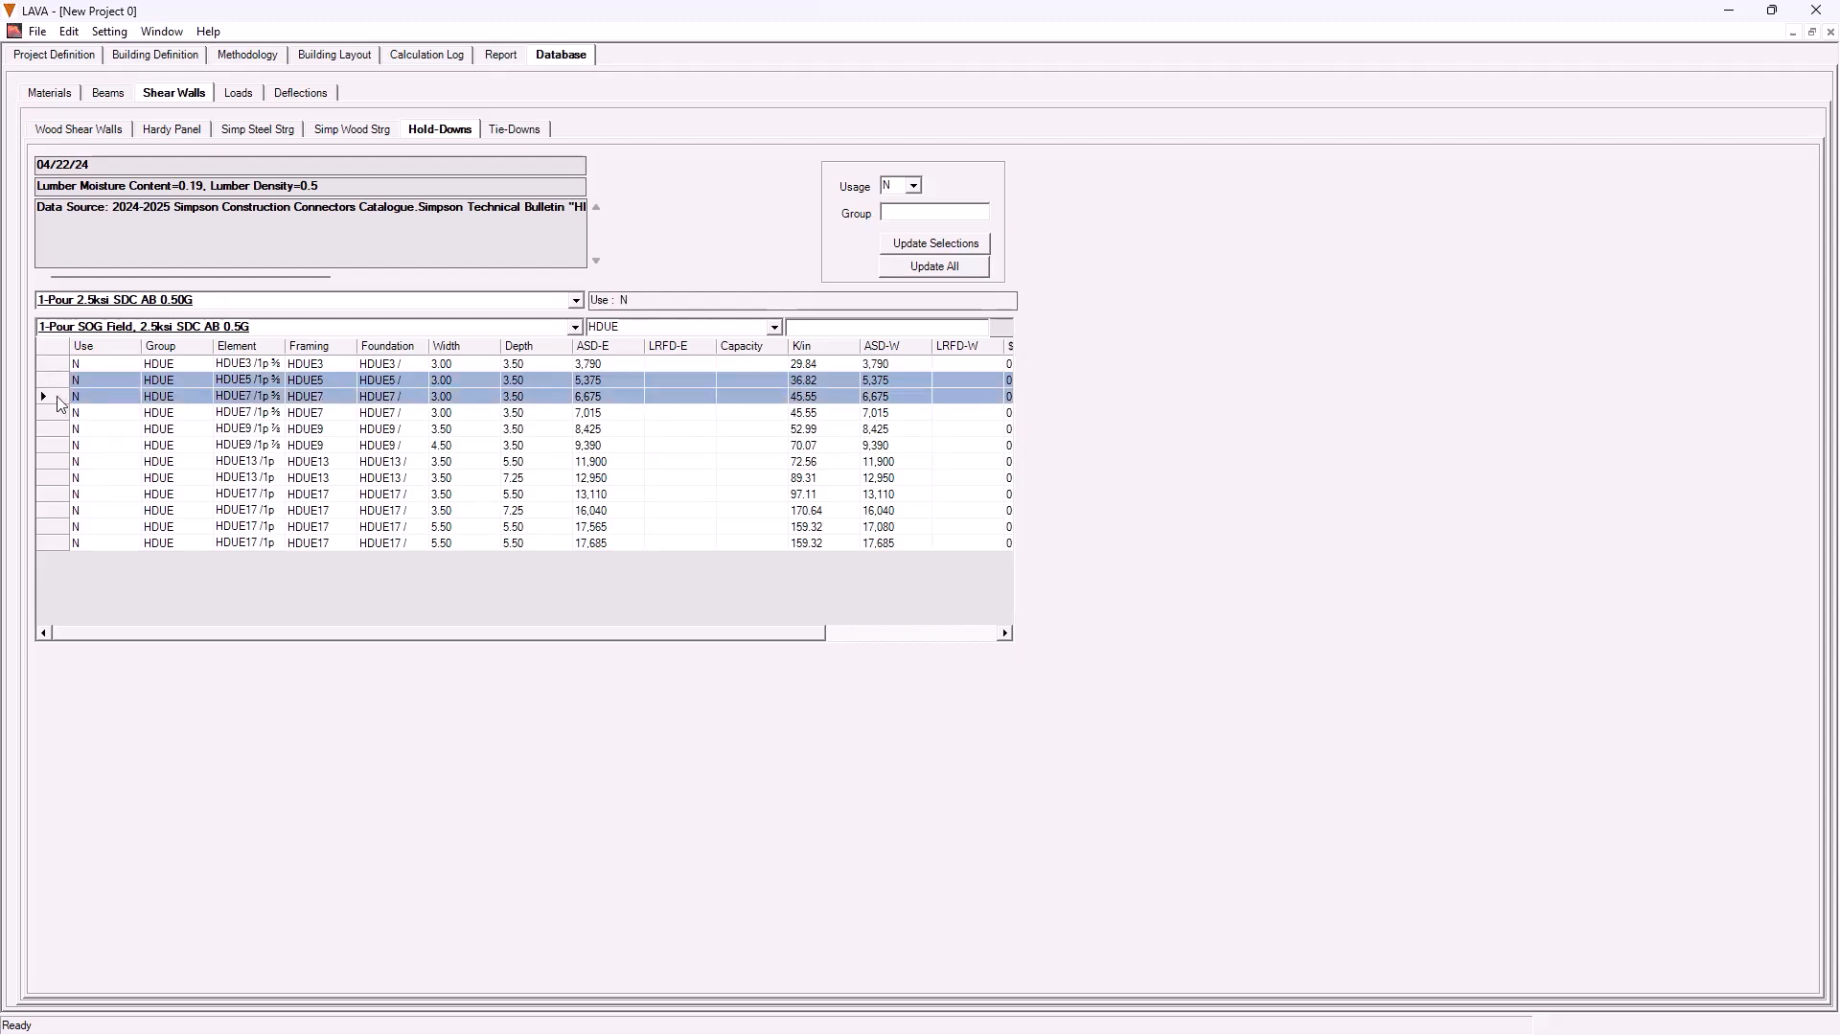
{"action": "left_click", "coordinate": [57, 445], "text": "ctrl"}
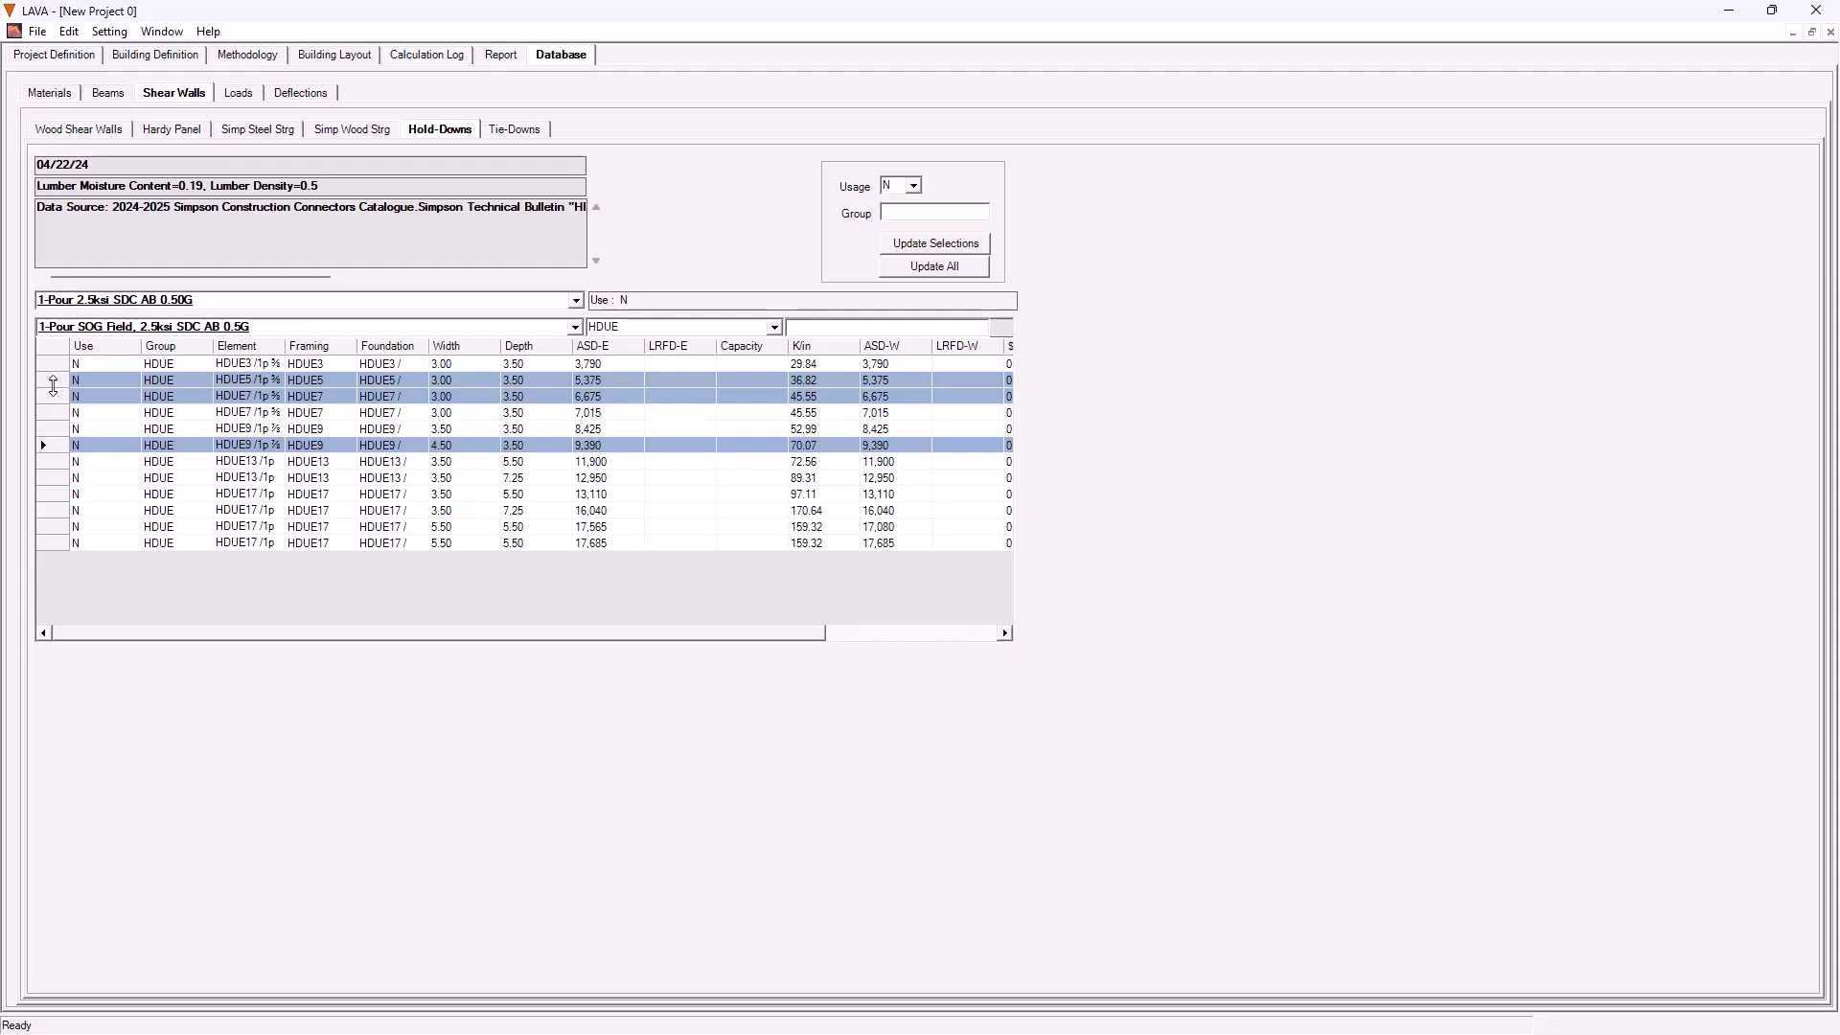
{"action": "left_click", "coordinate": [913, 185]}
{"action": "left_click", "coordinate": [896, 217]}
{"action": "left_click", "coordinate": [954, 247]}
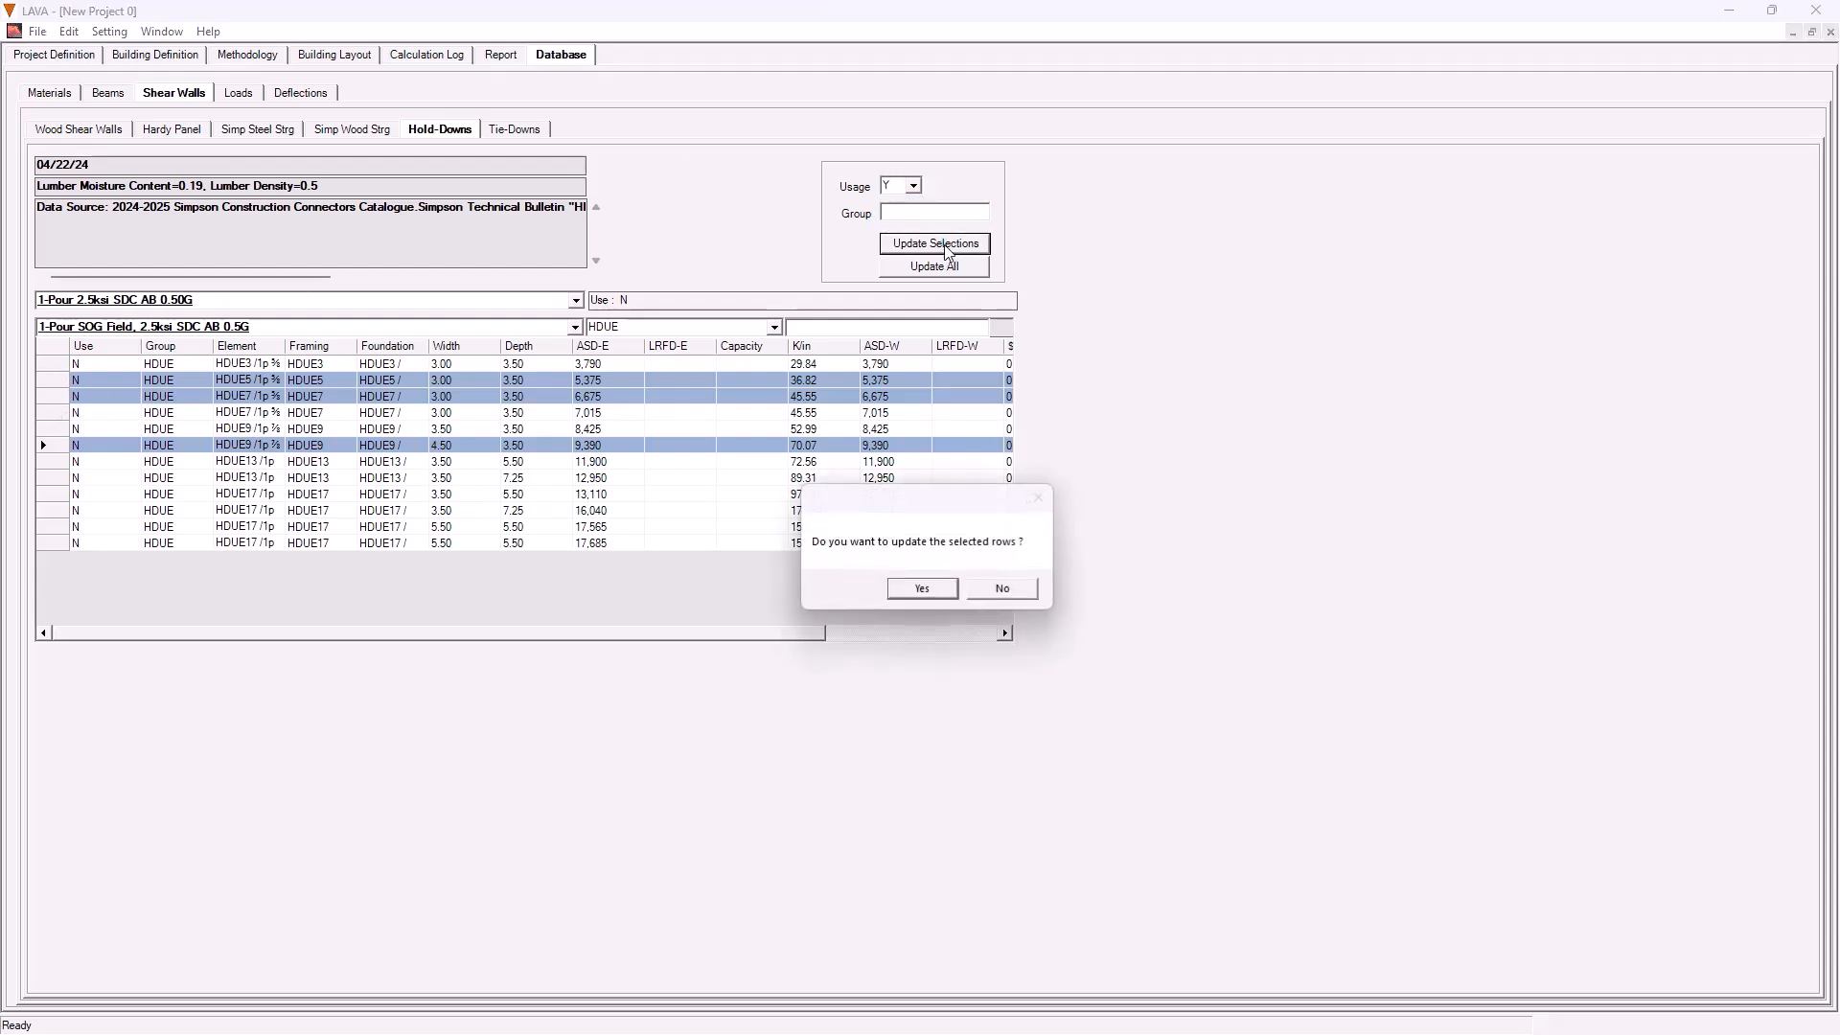
{"action": "left_click", "coordinate": [938, 590]}
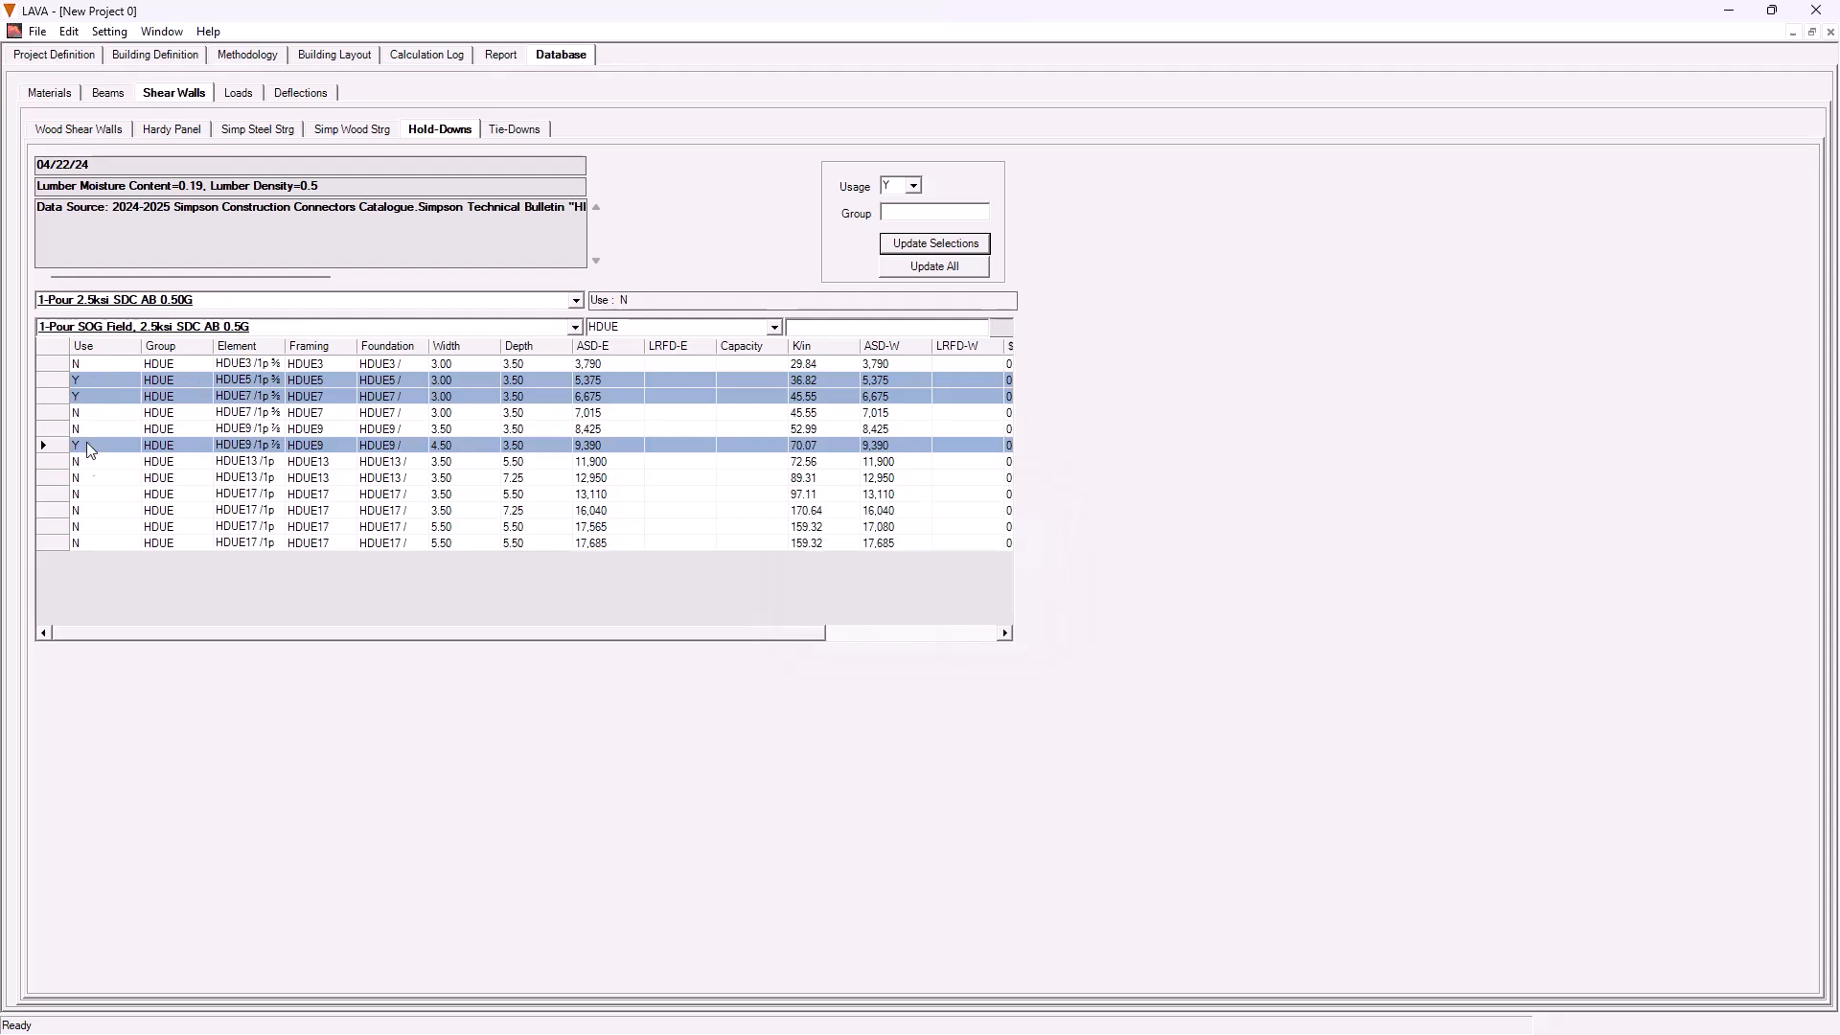
{"action": "left_click", "coordinate": [112, 476]}
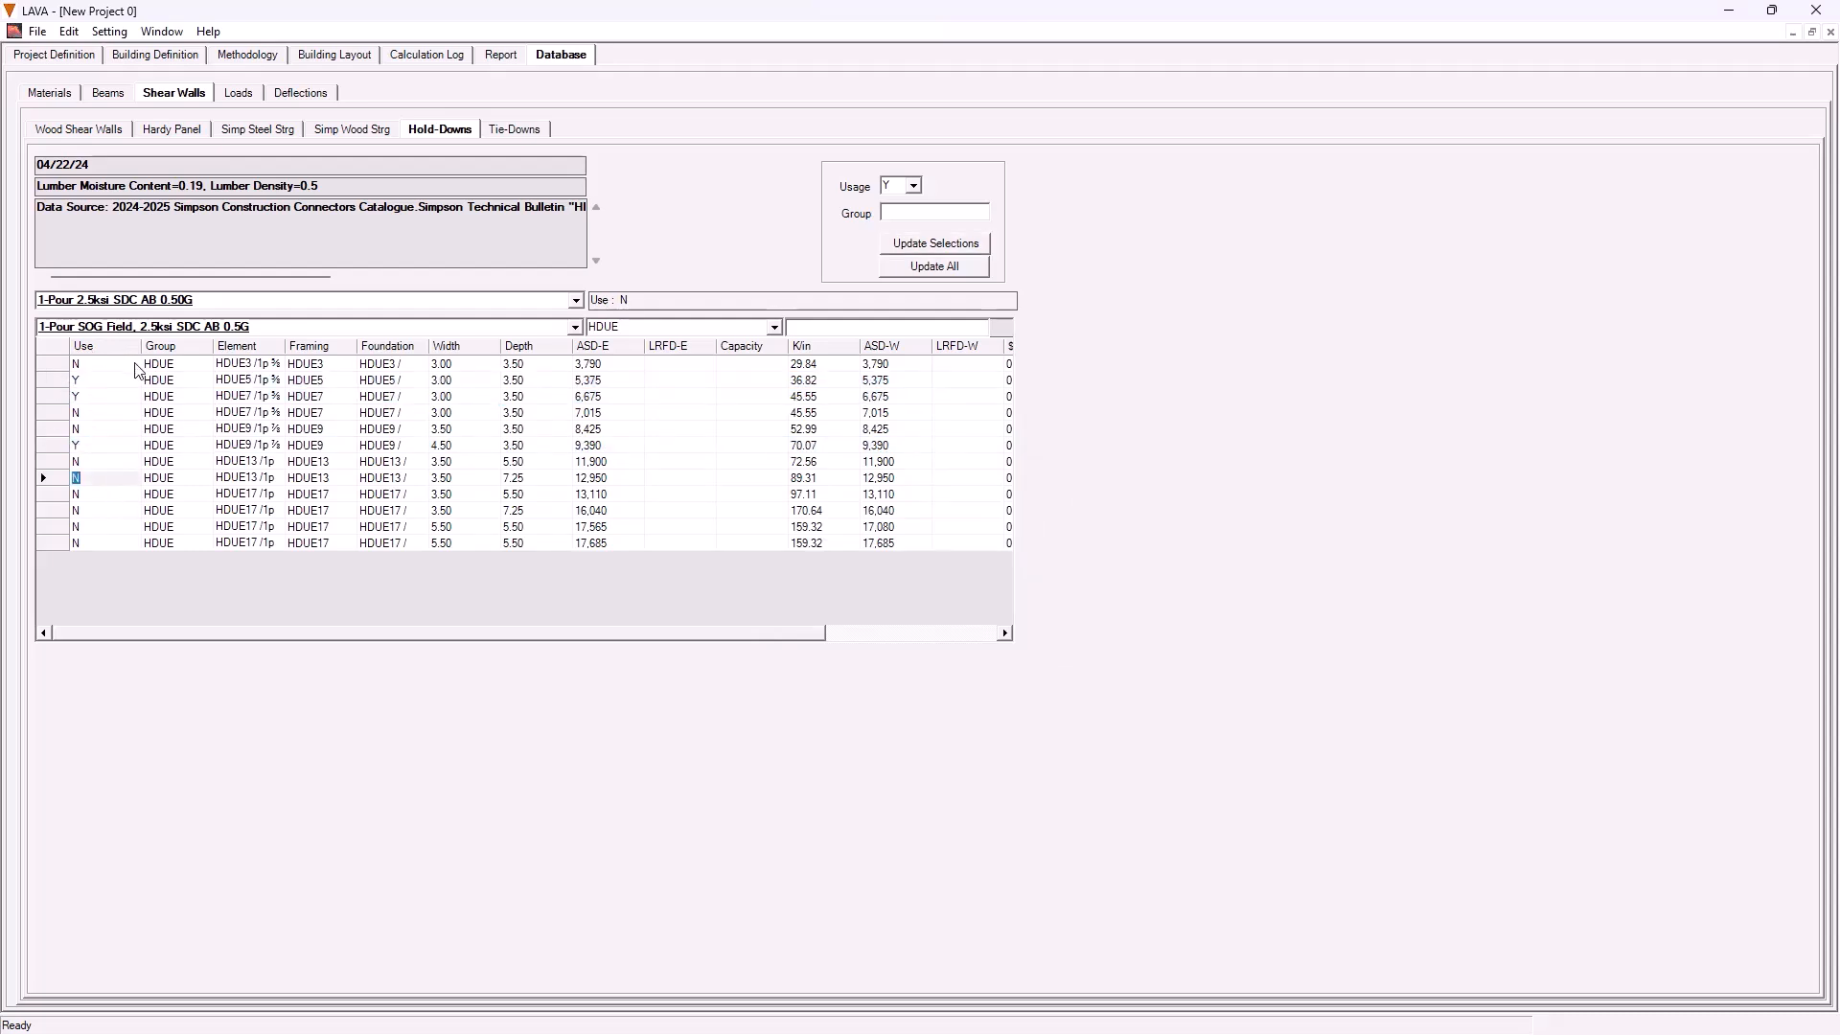
- View the Embed strap hold-downs and return the group filter to All
{"action": "left_click", "coordinate": [773, 327]}
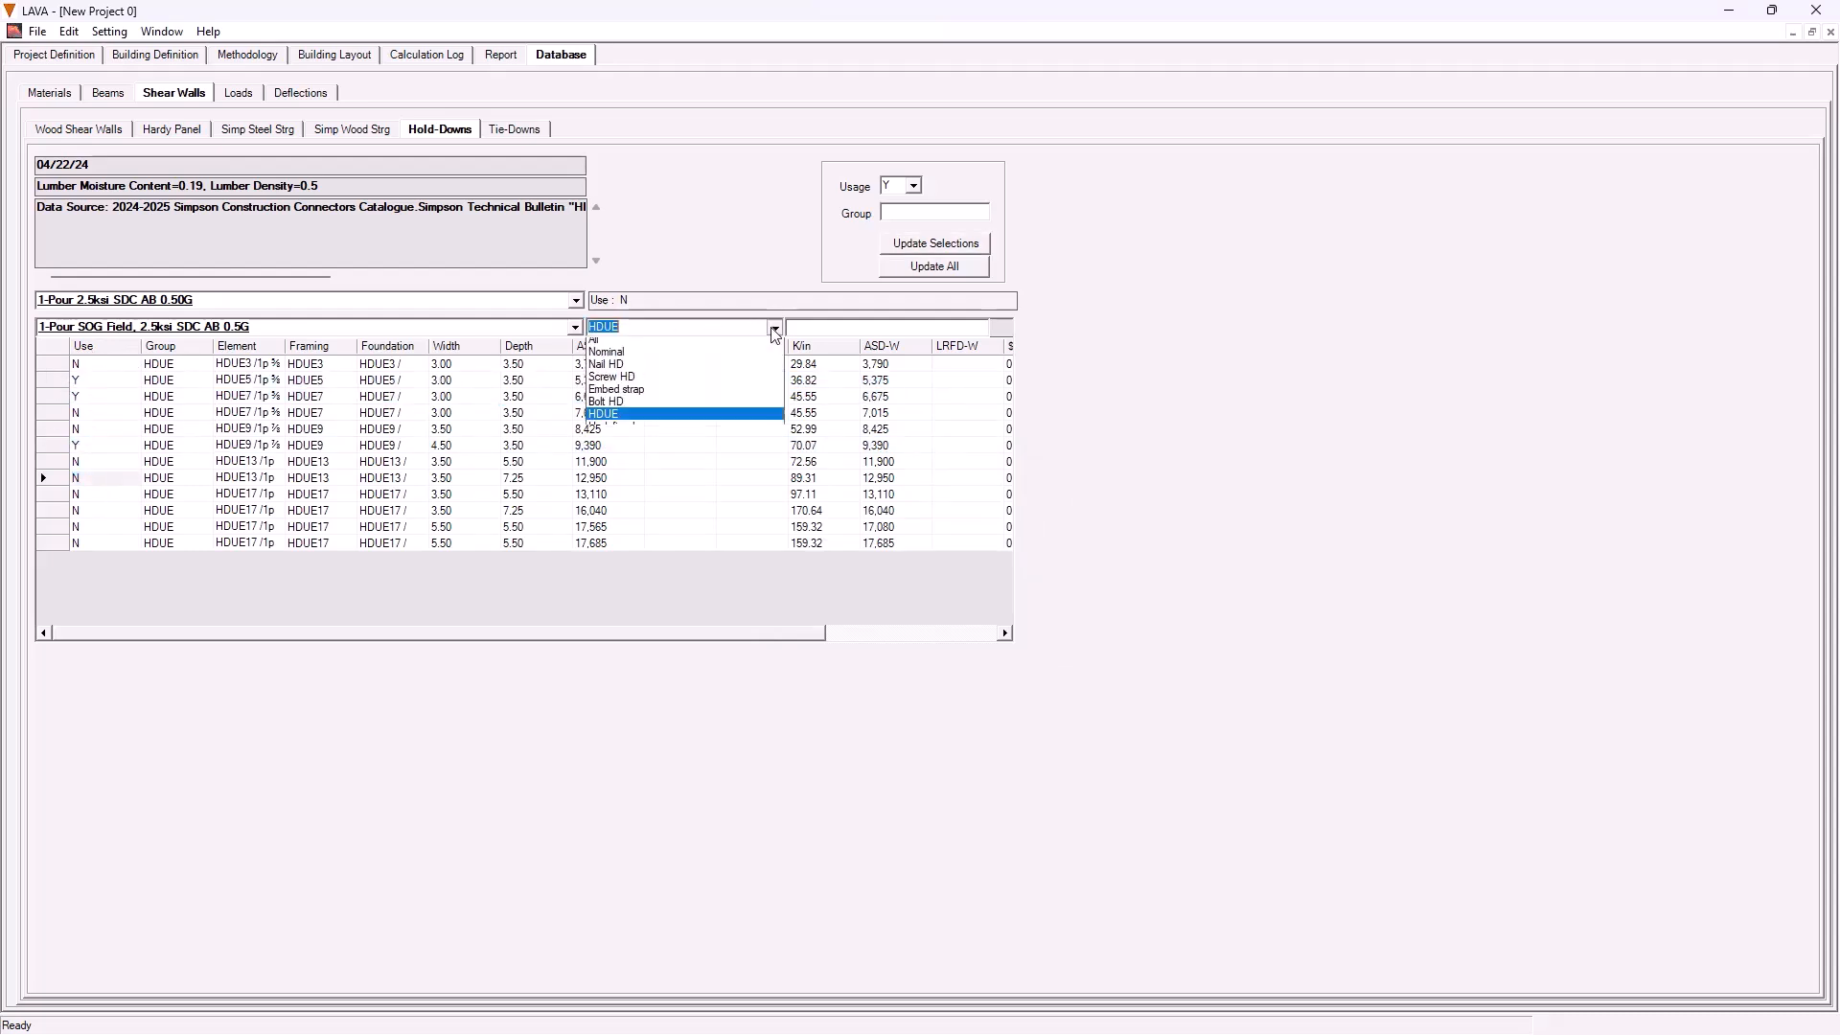
{"action": "left_click", "coordinate": [639, 397]}
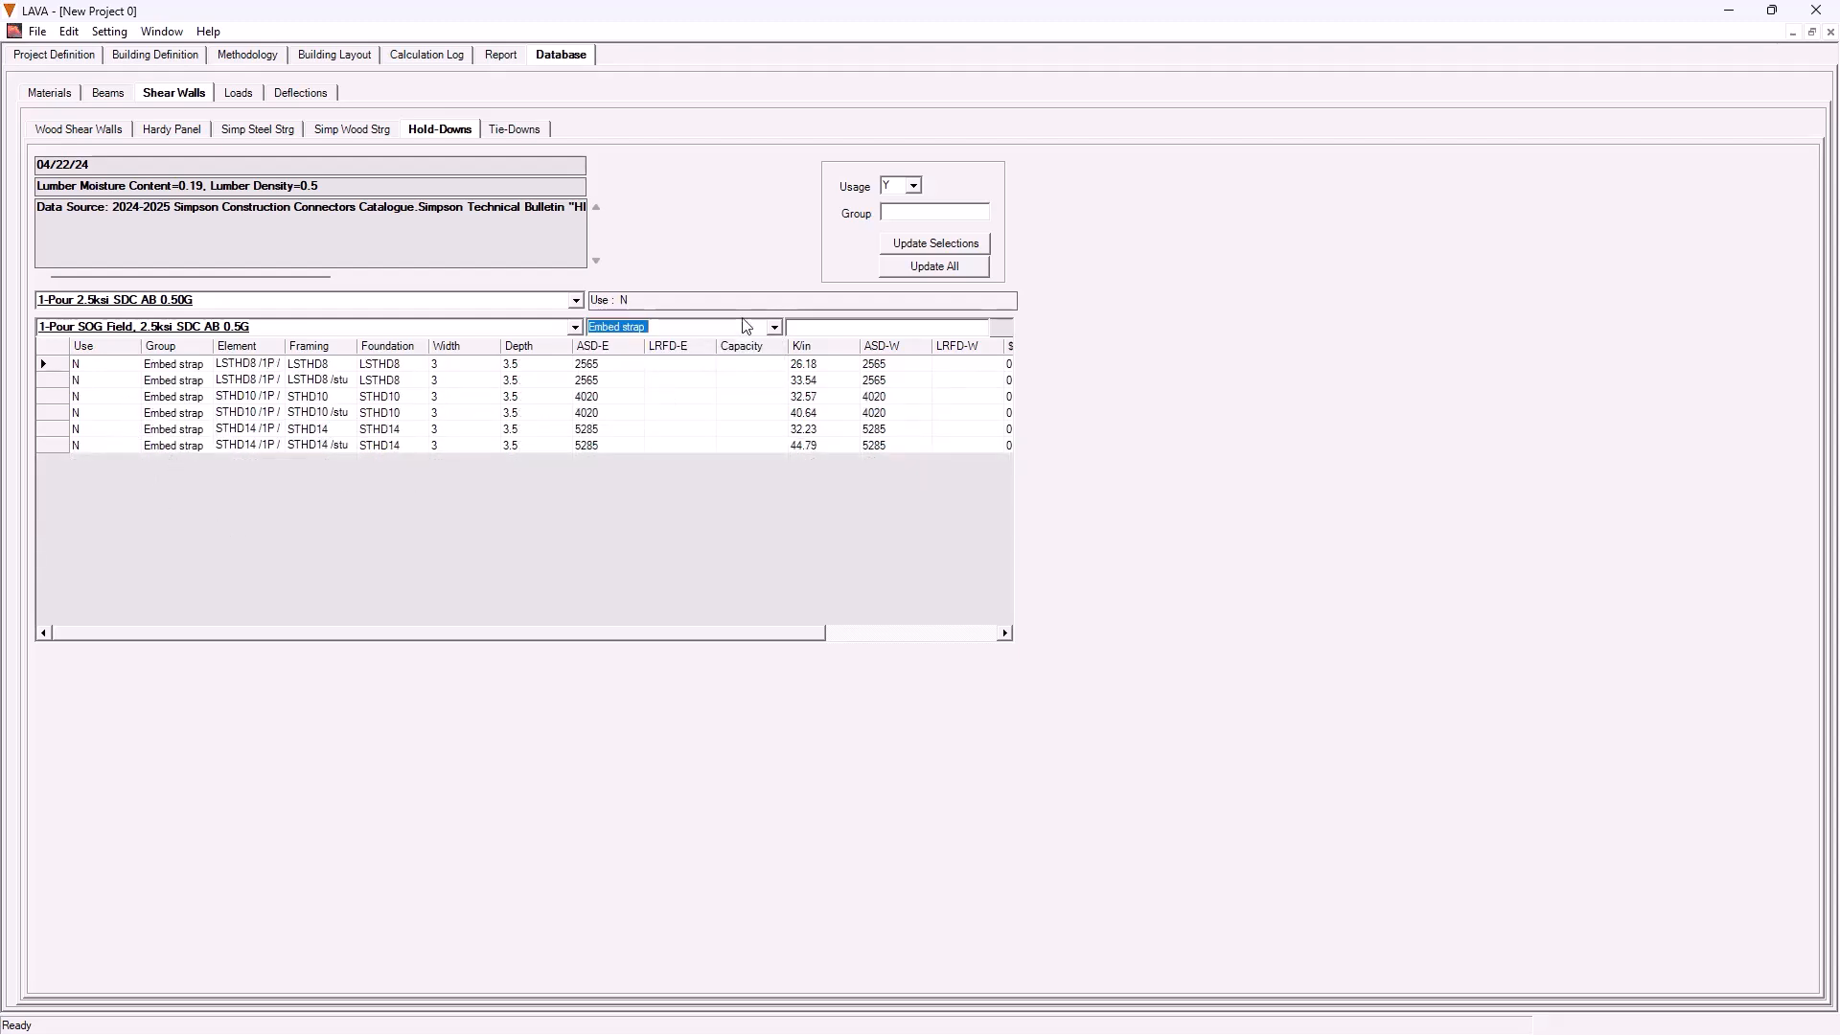
{"action": "left_click", "coordinate": [773, 326]}
{"action": "left_click", "coordinate": [687, 345]}
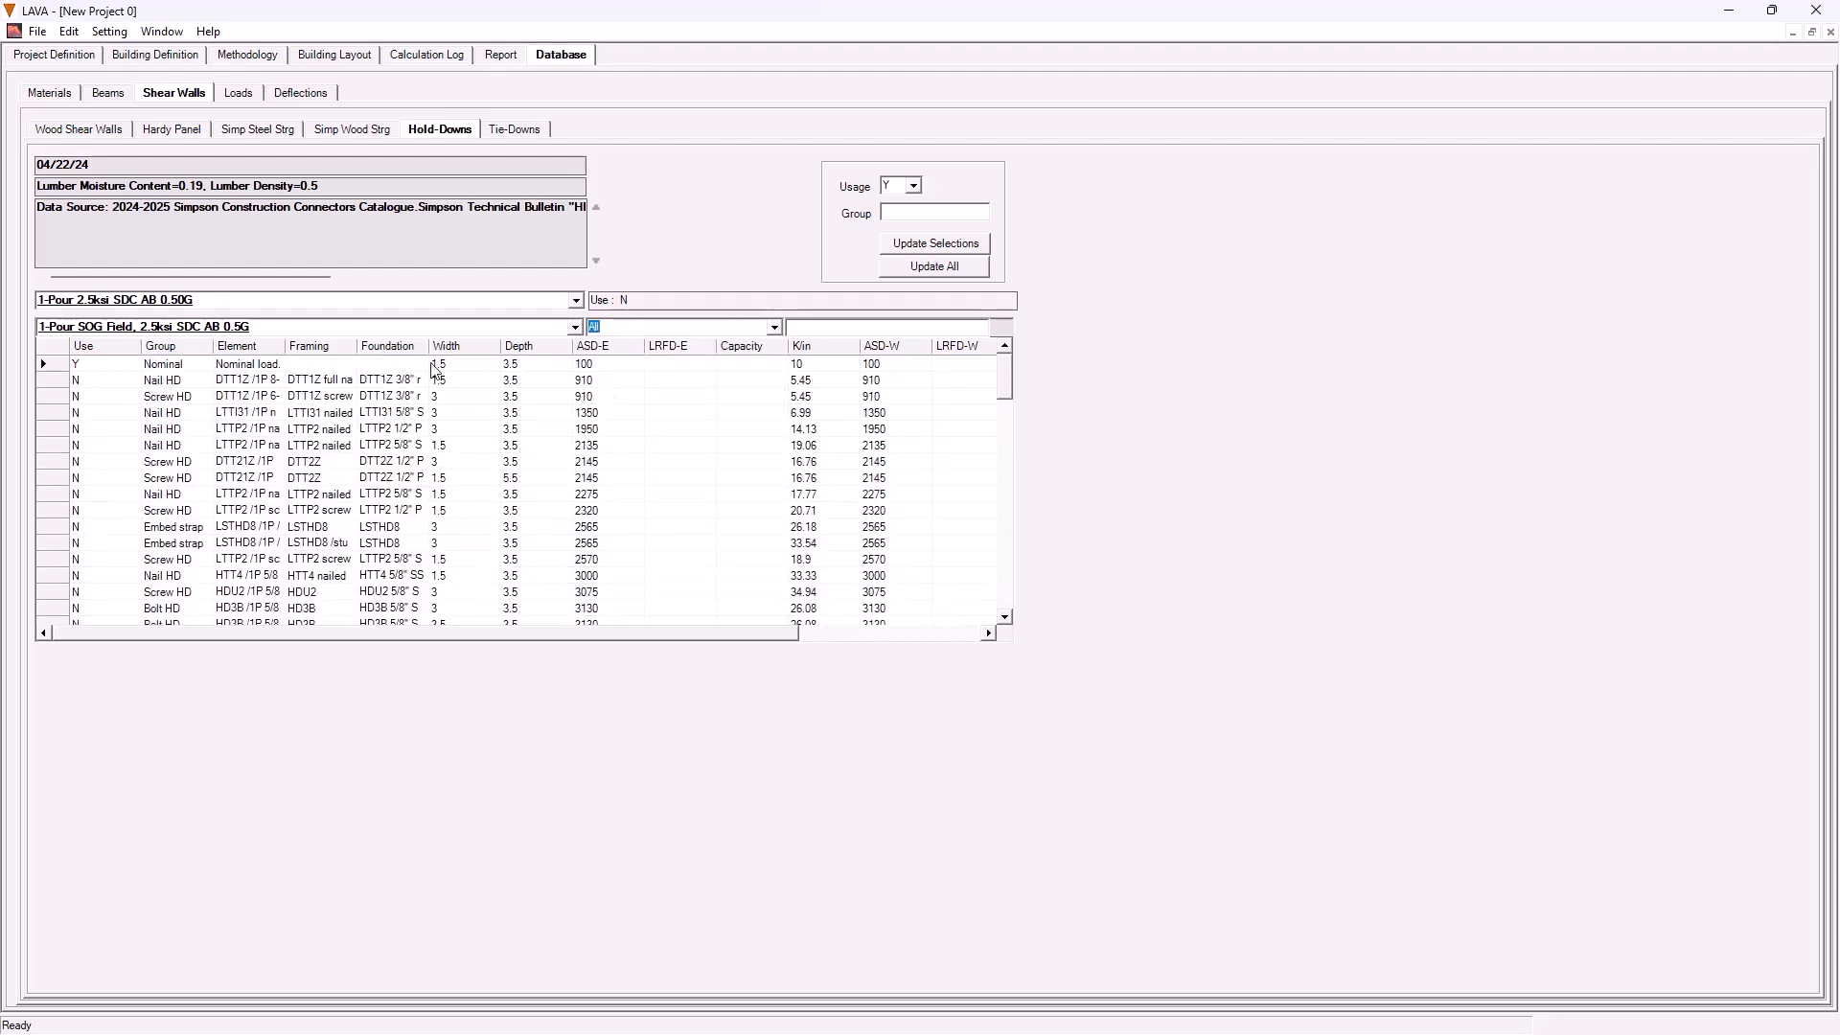
- Review the available hold-down categories and the installation conditions offered for 1-Pour 2.5ksi SDC AB 0.50G
{"action": "left_click", "coordinate": [576, 327]}
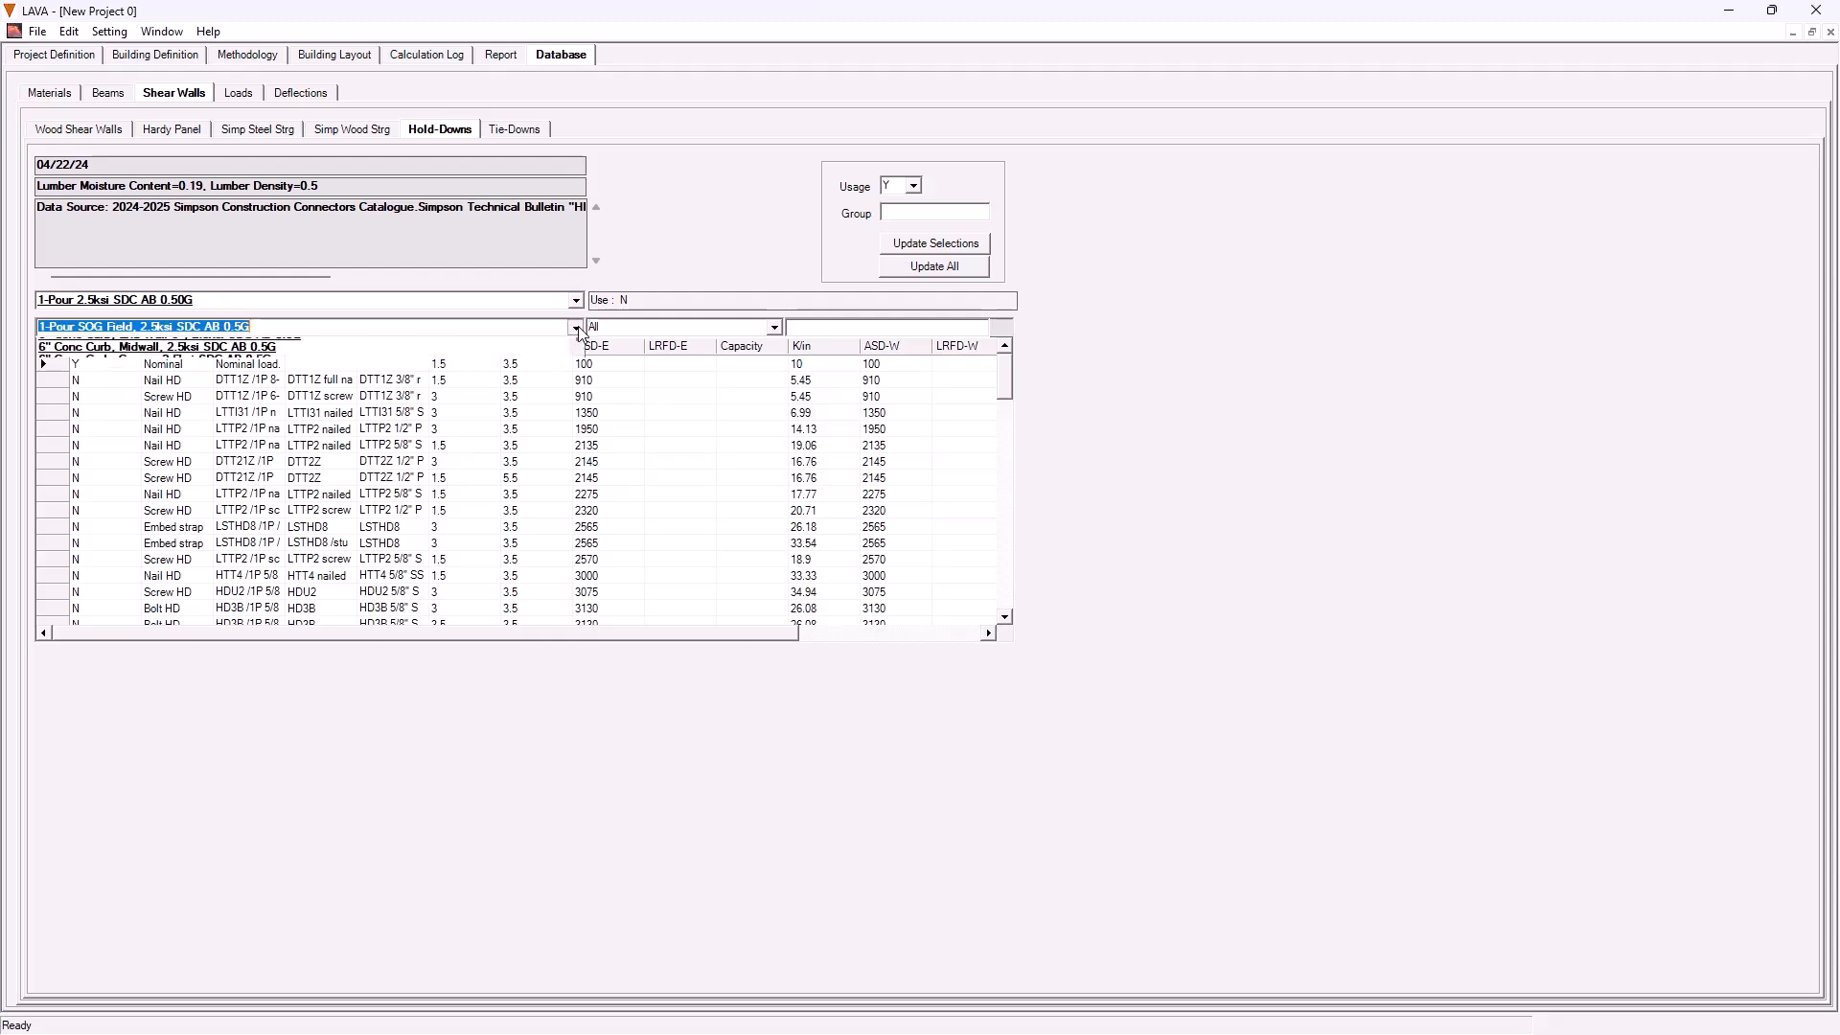
{"action": "left_click", "coordinate": [571, 343]}
{"action": "left_click", "coordinate": [102, 302]}
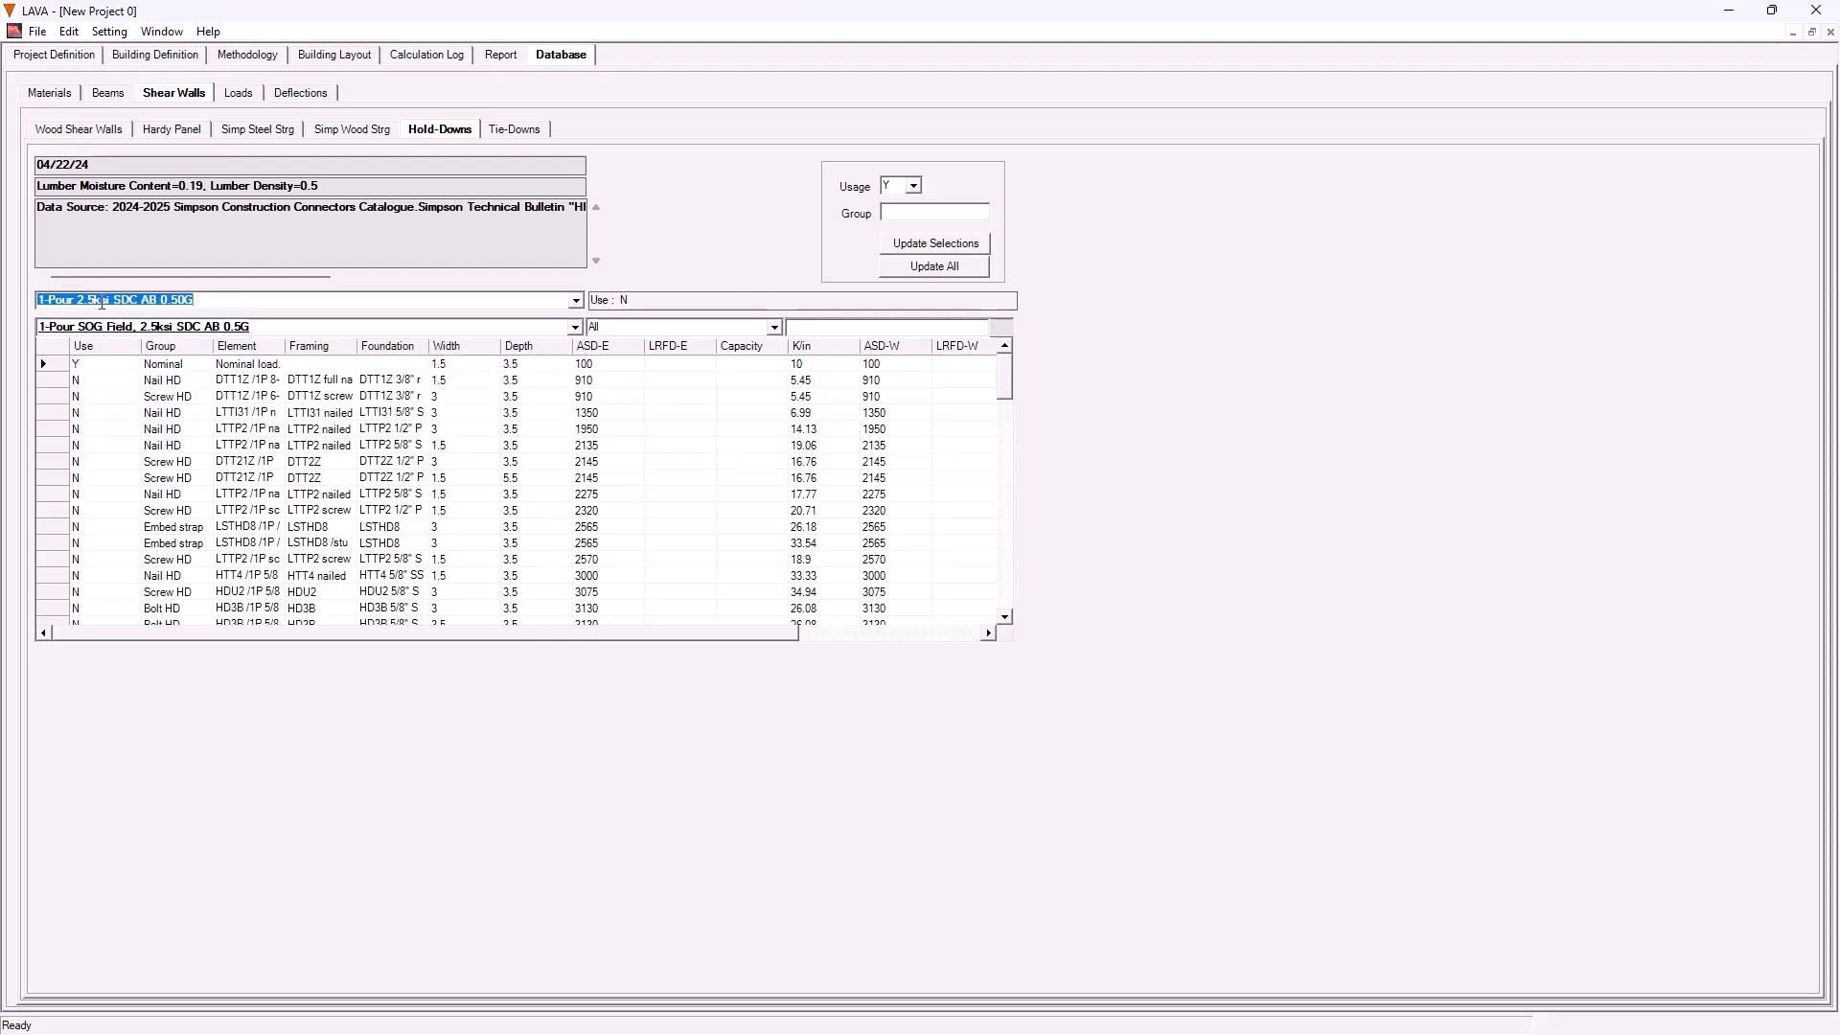
{"action": "left_click", "coordinate": [575, 301]}
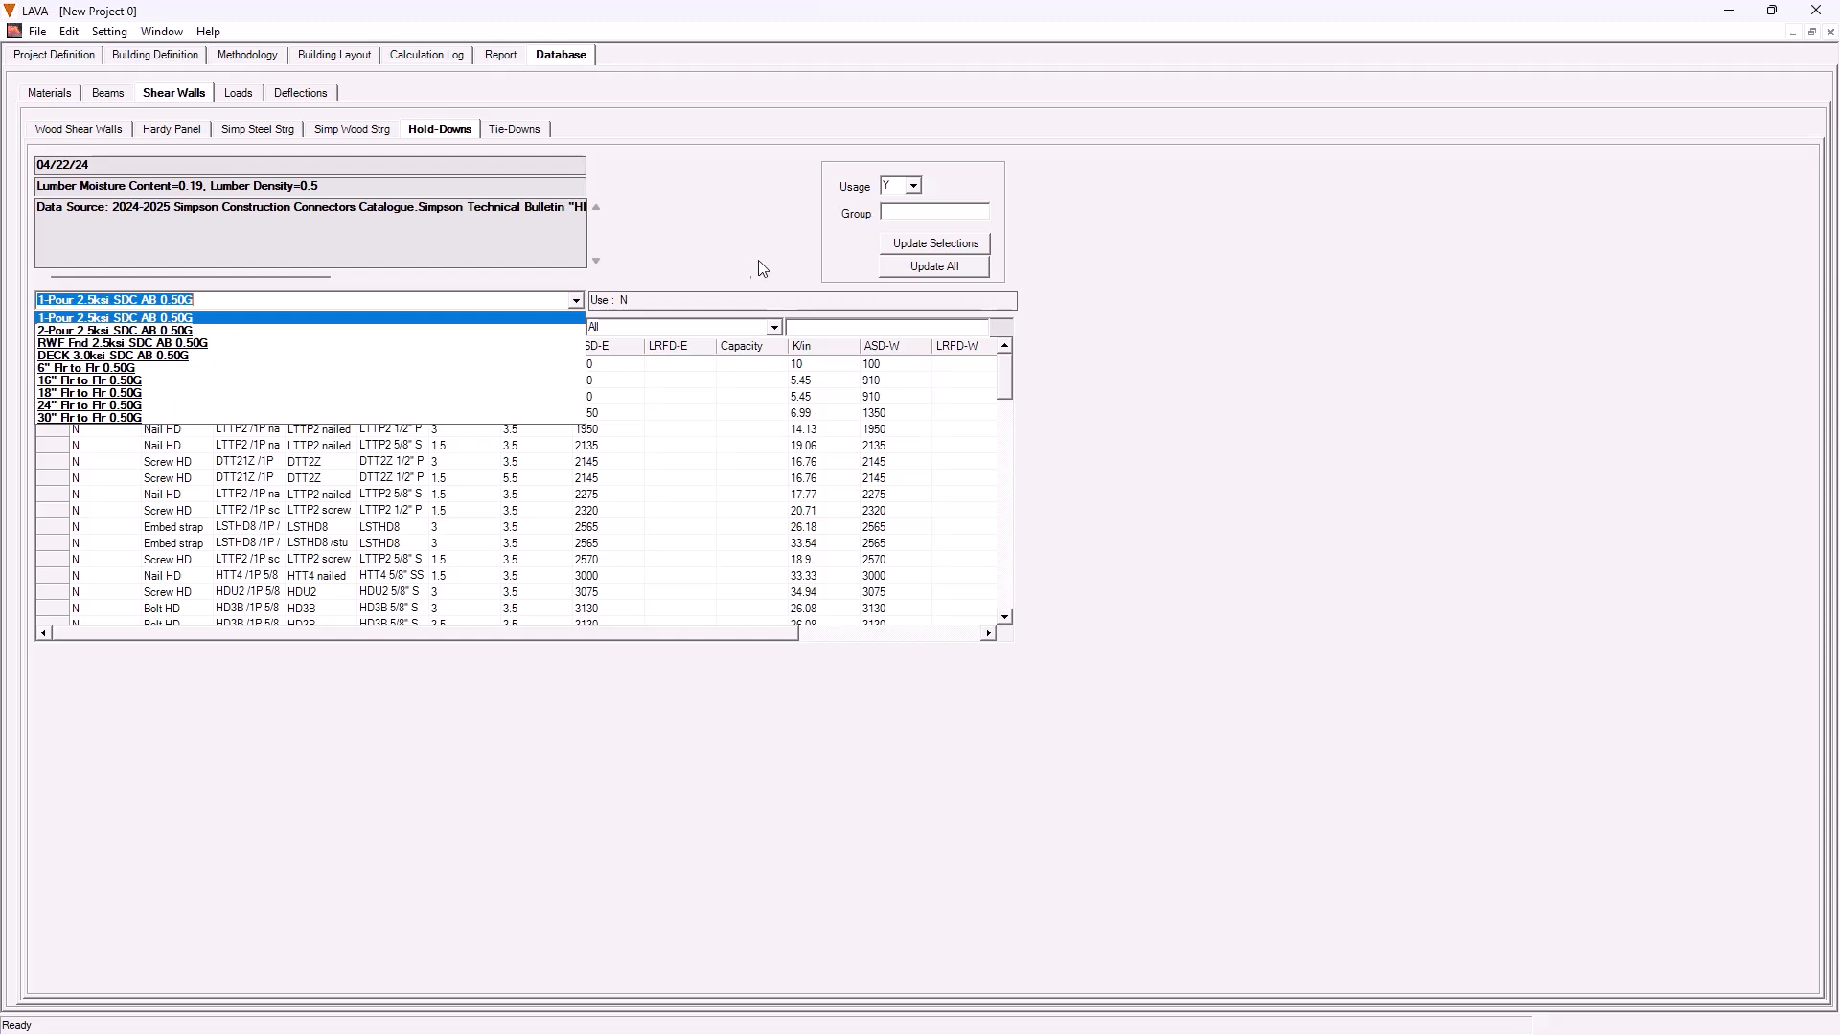
{"action": "left_click", "coordinate": [726, 254]}
{"action": "left_click", "coordinate": [575, 328]}
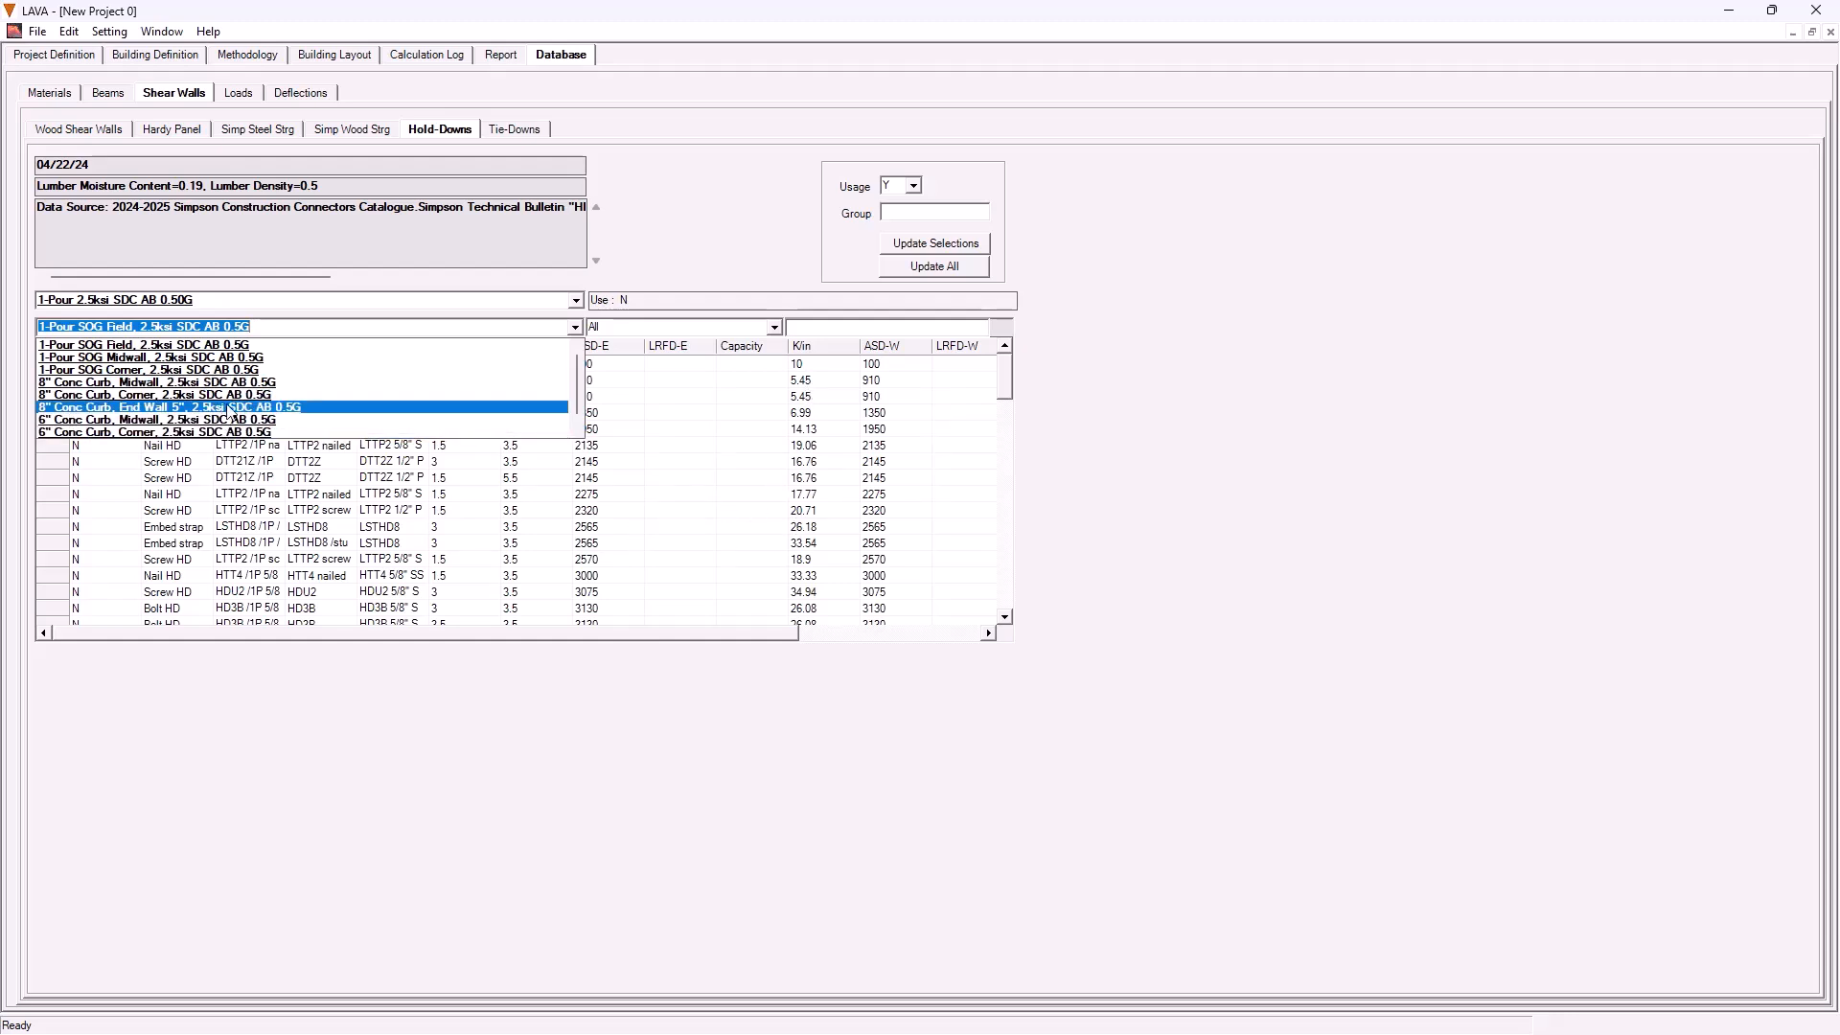
{"action": "left_click", "coordinate": [649, 259]}
- Switch the hold-down table to the 16" Flr to Flr 0.50G category with the Post to Post, 16" Gap 0.50G condition
{"action": "left_click", "coordinate": [575, 300]}
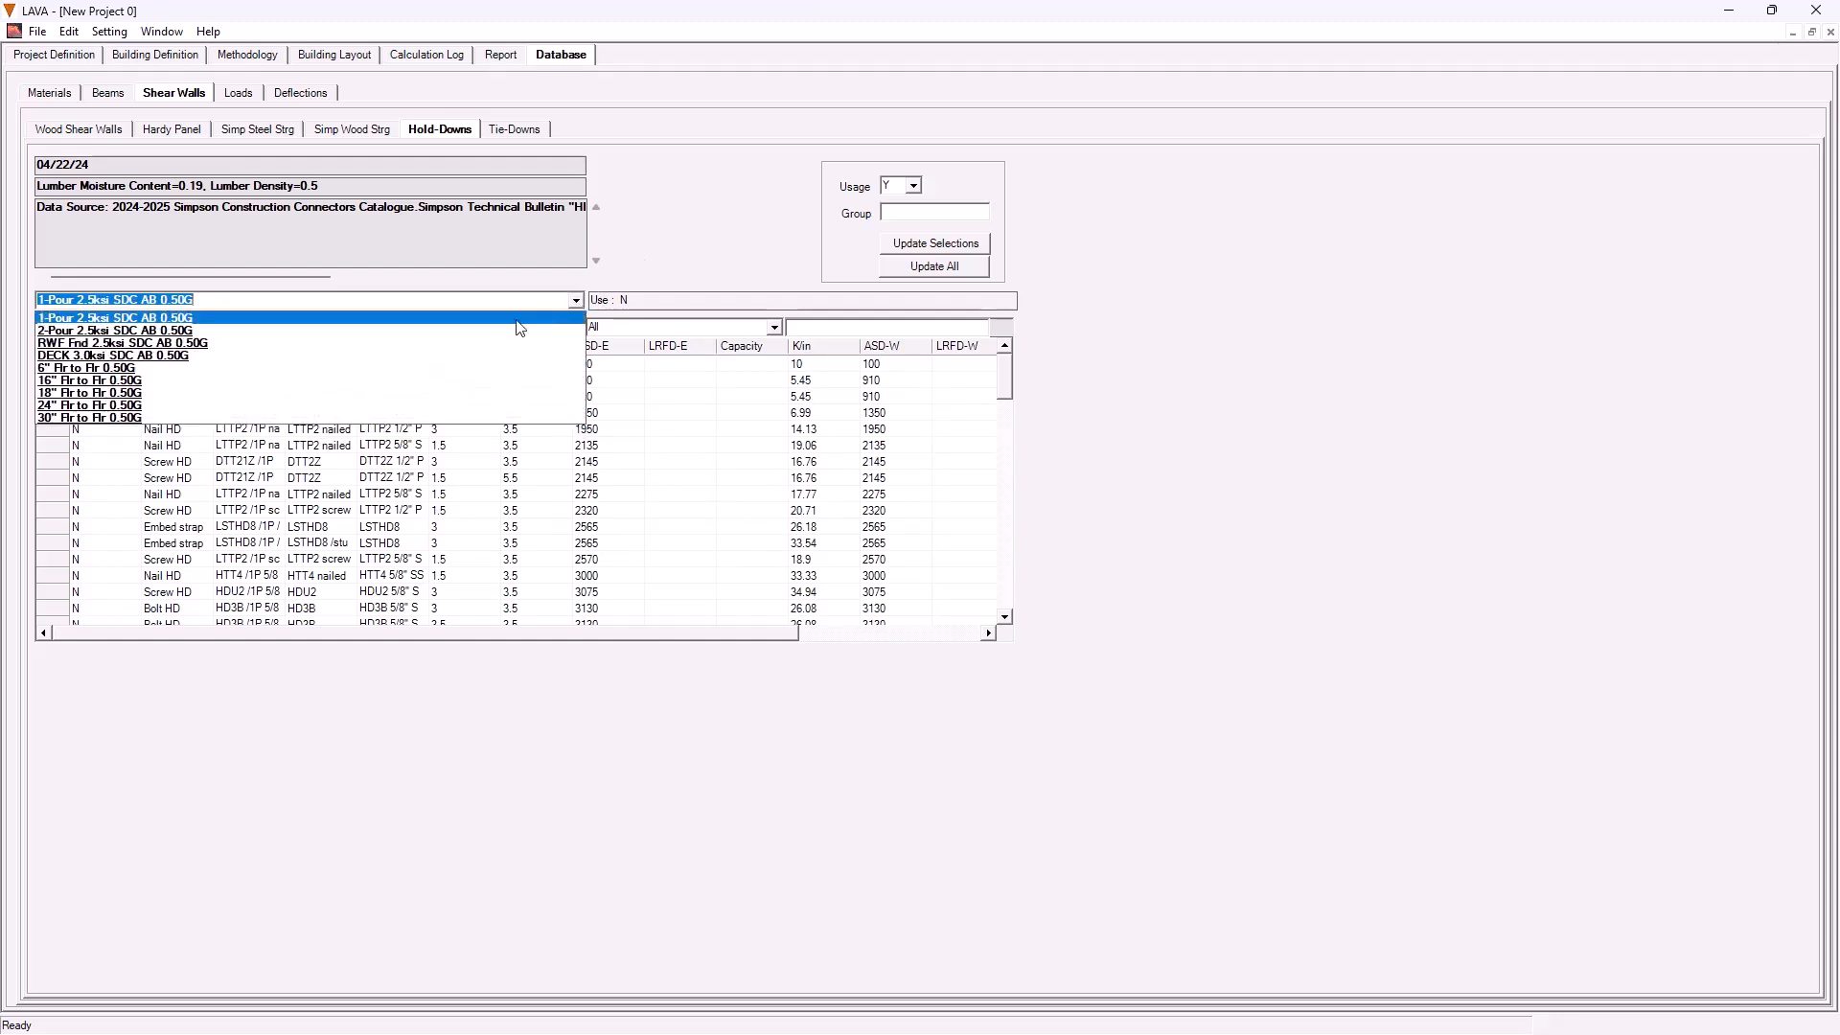
{"action": "left_click", "coordinate": [95, 381]}
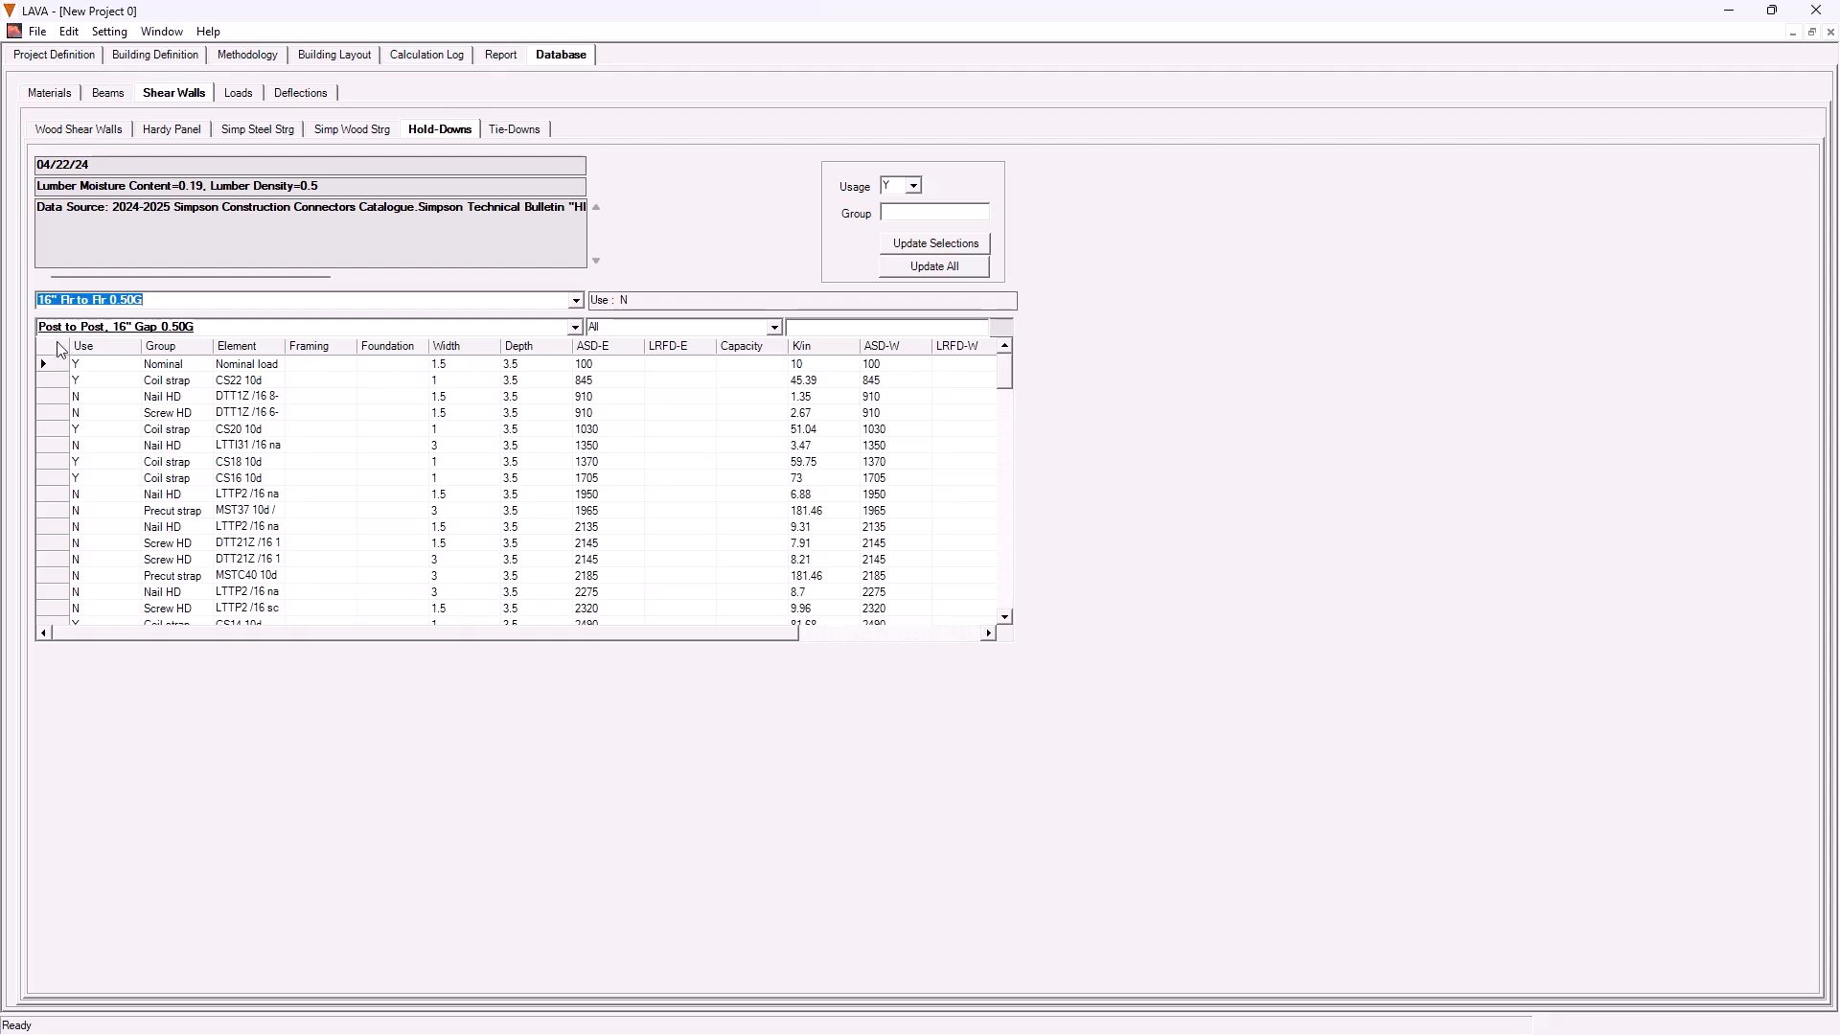
{"action": "left_click", "coordinate": [575, 327]}
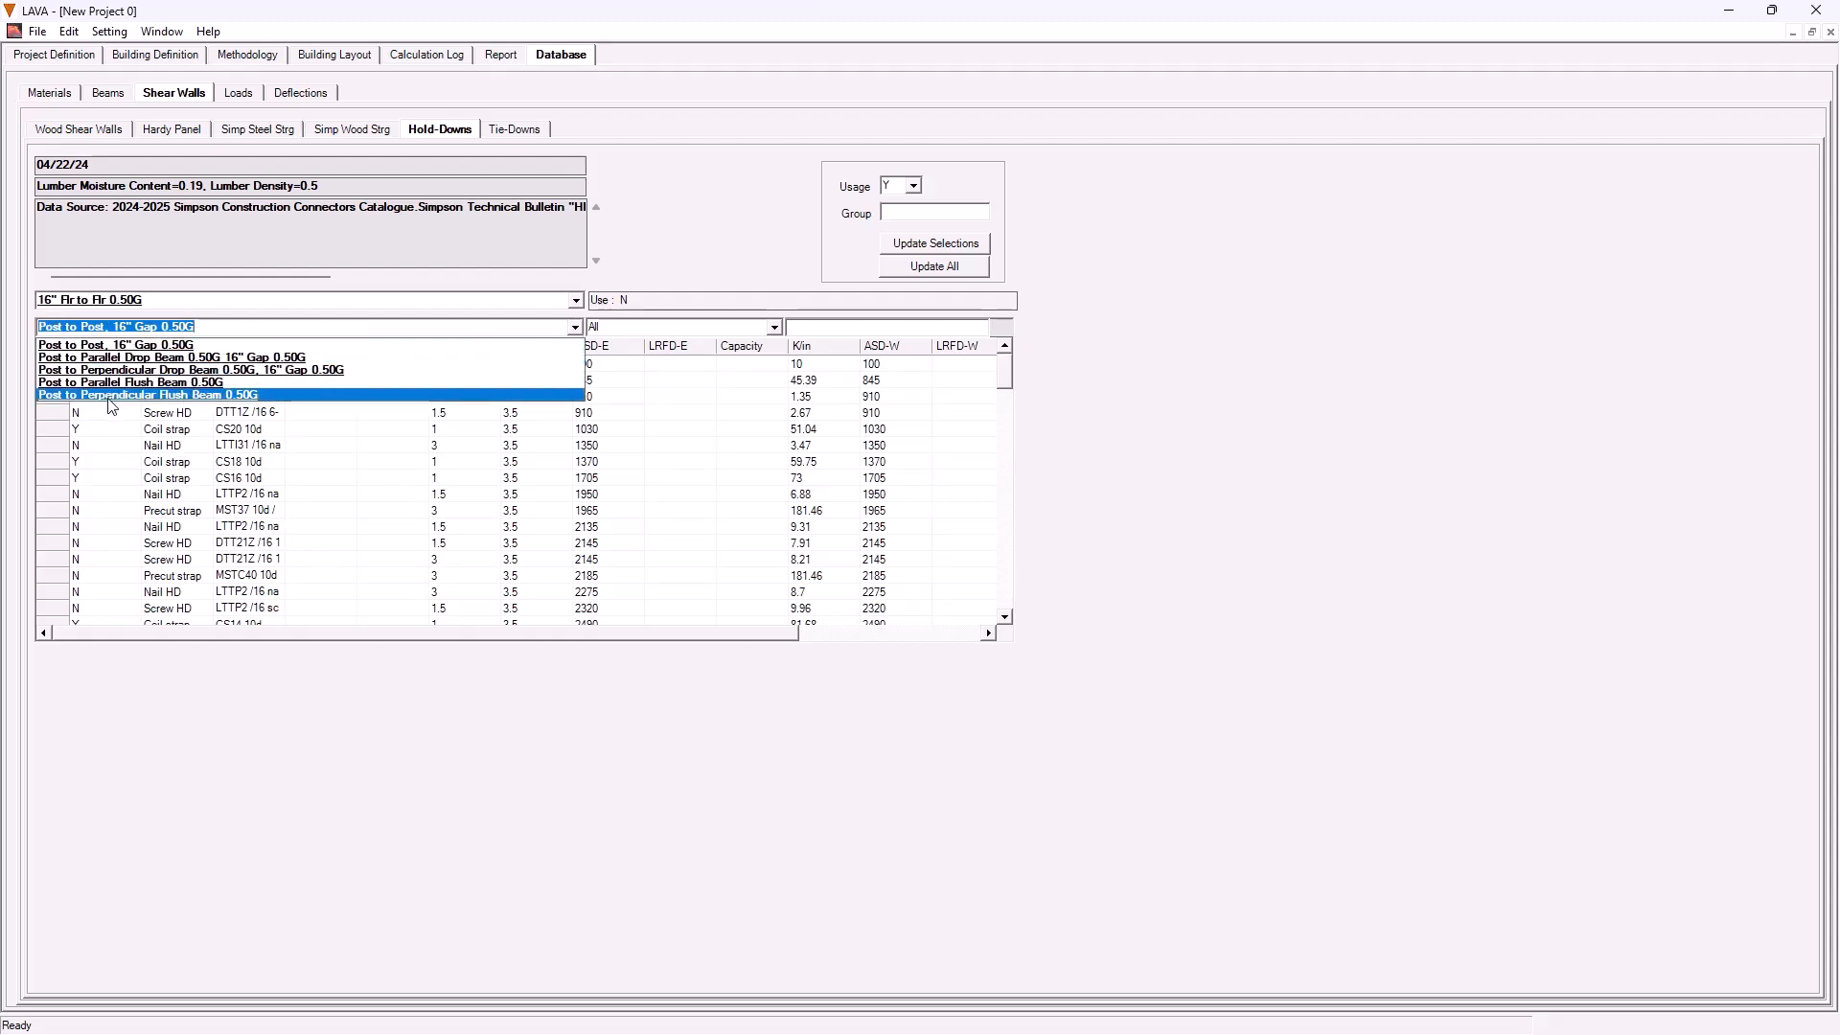
{"action": "left_click", "coordinate": [112, 346]}
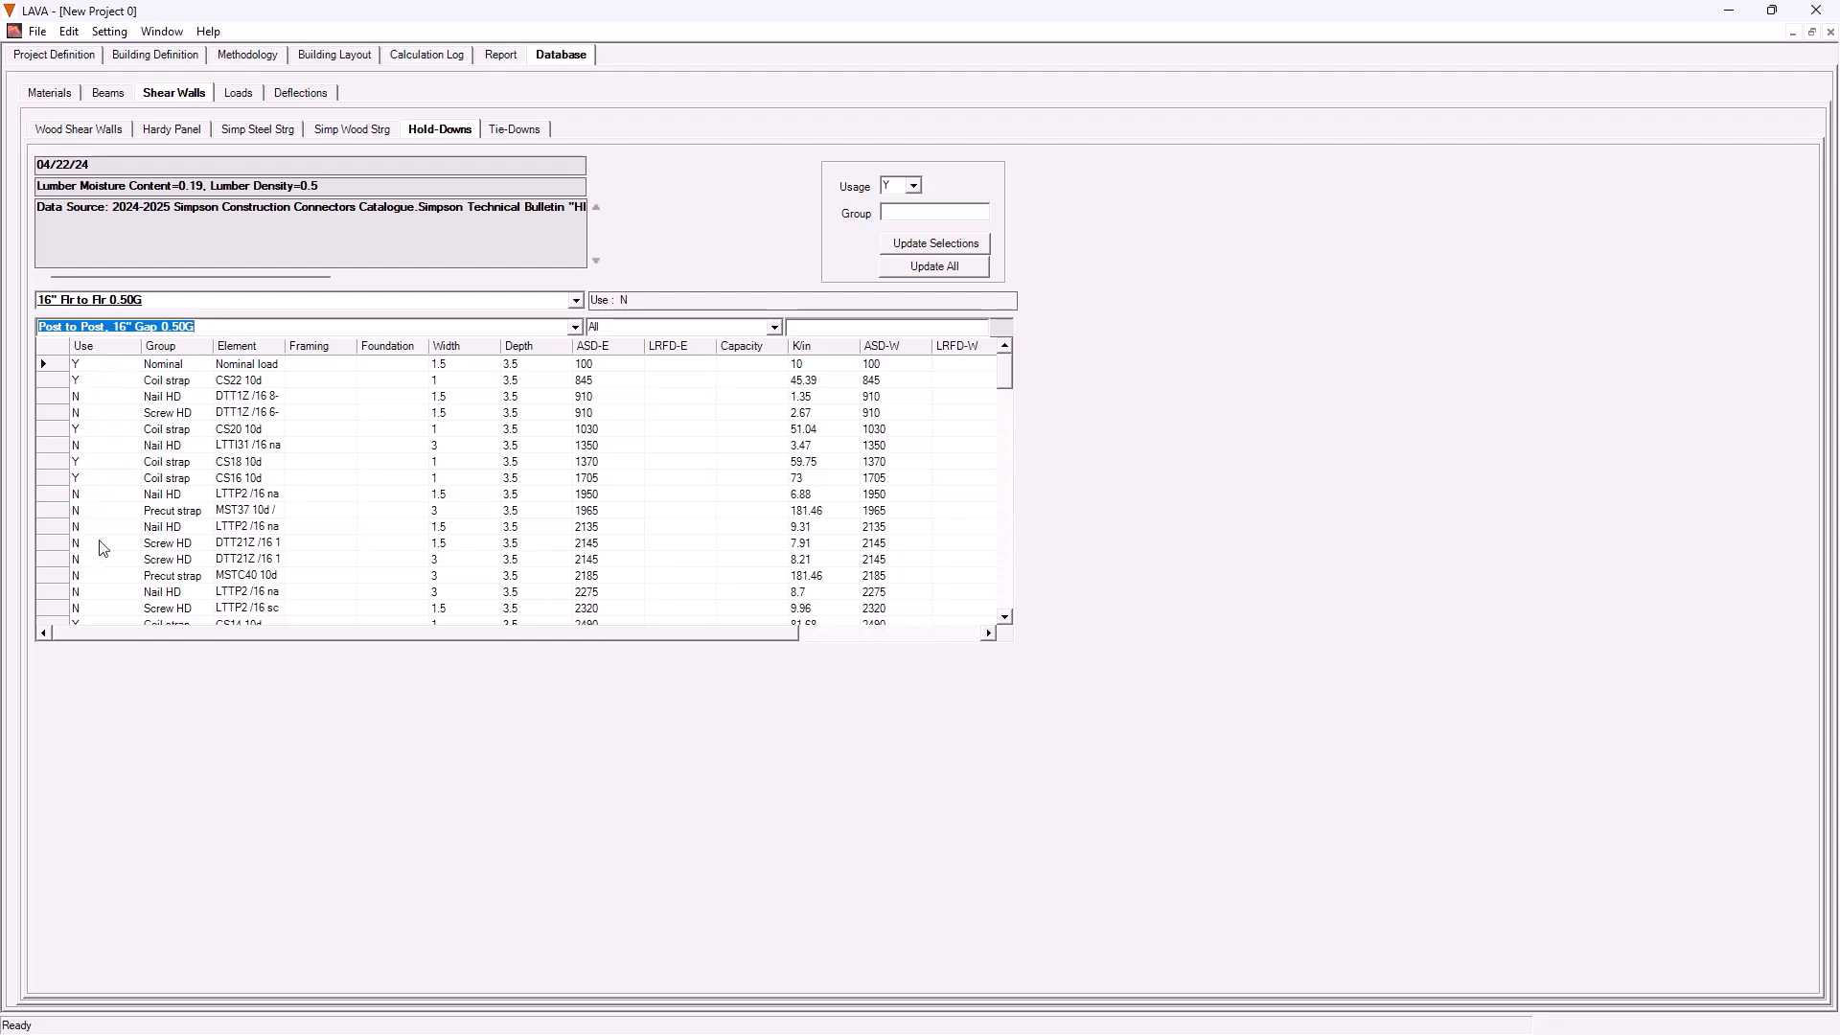
- Set the usage of every row in the Post to Post, 16" Gap table to N and check the rows
{"action": "left_click", "coordinate": [914, 186]}
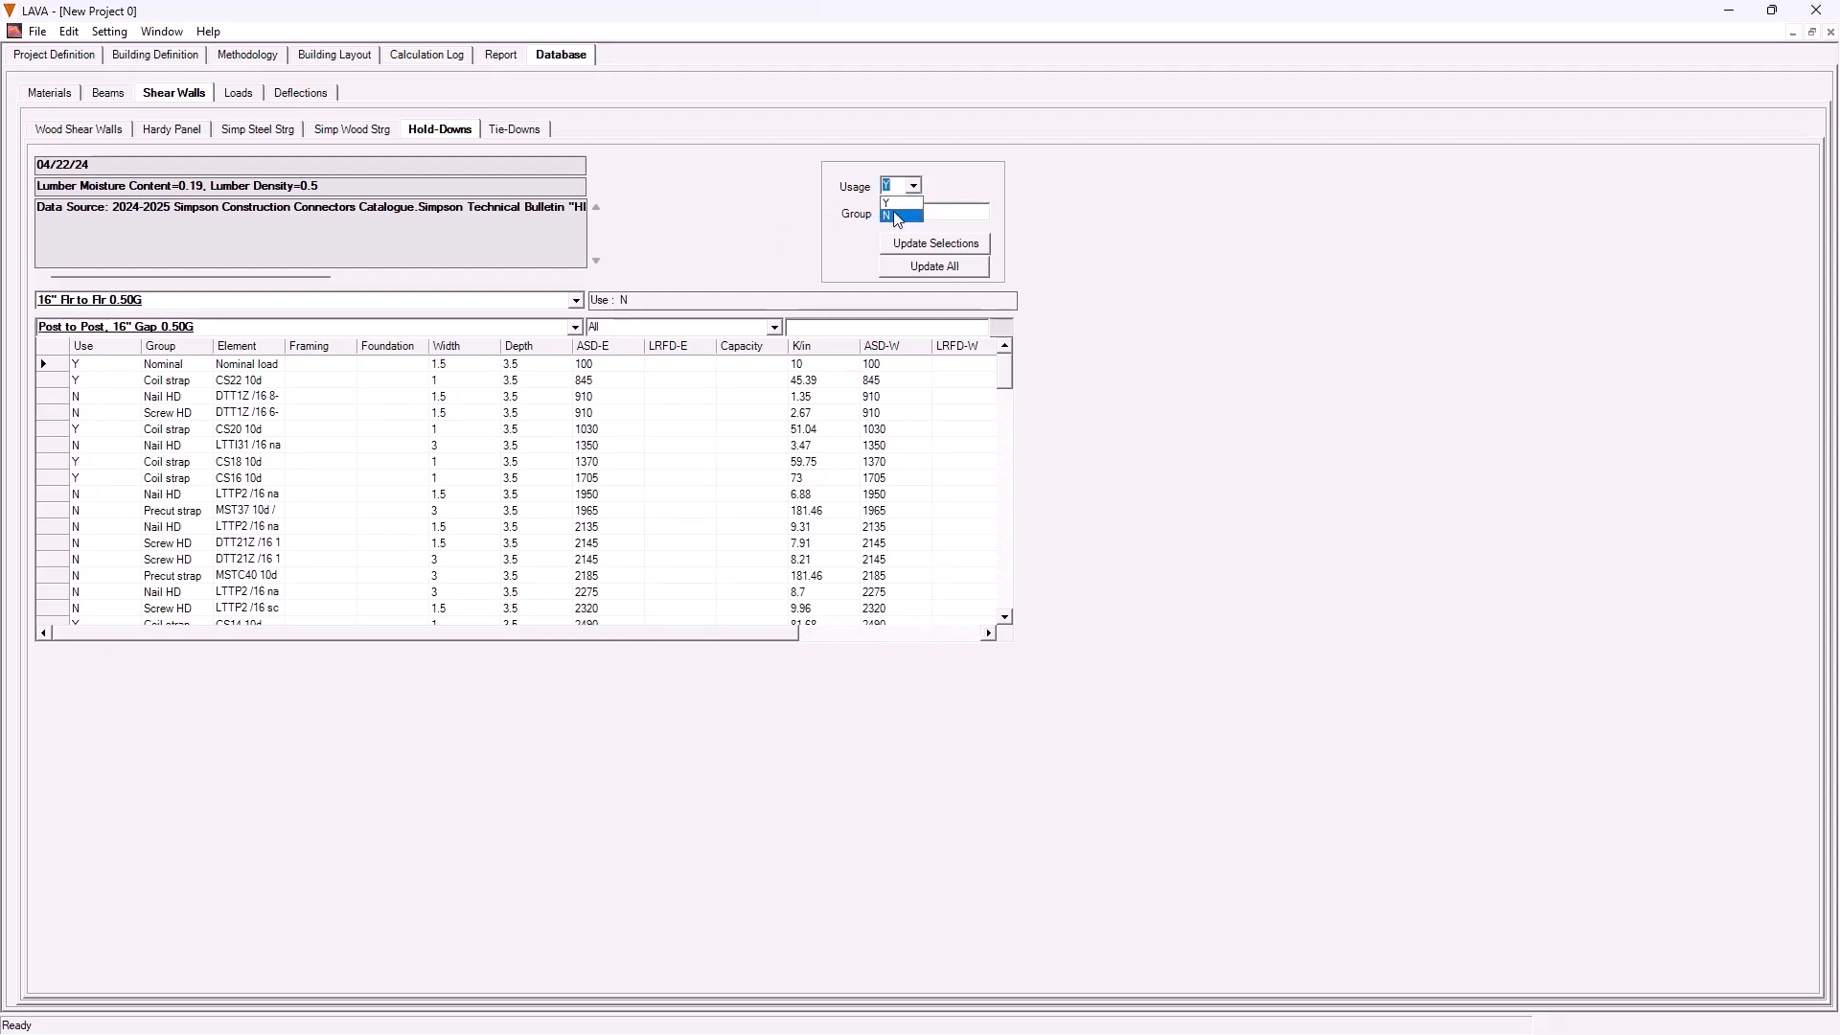
{"action": "left_click", "coordinate": [896, 220]}
{"action": "left_click", "coordinate": [937, 268]}
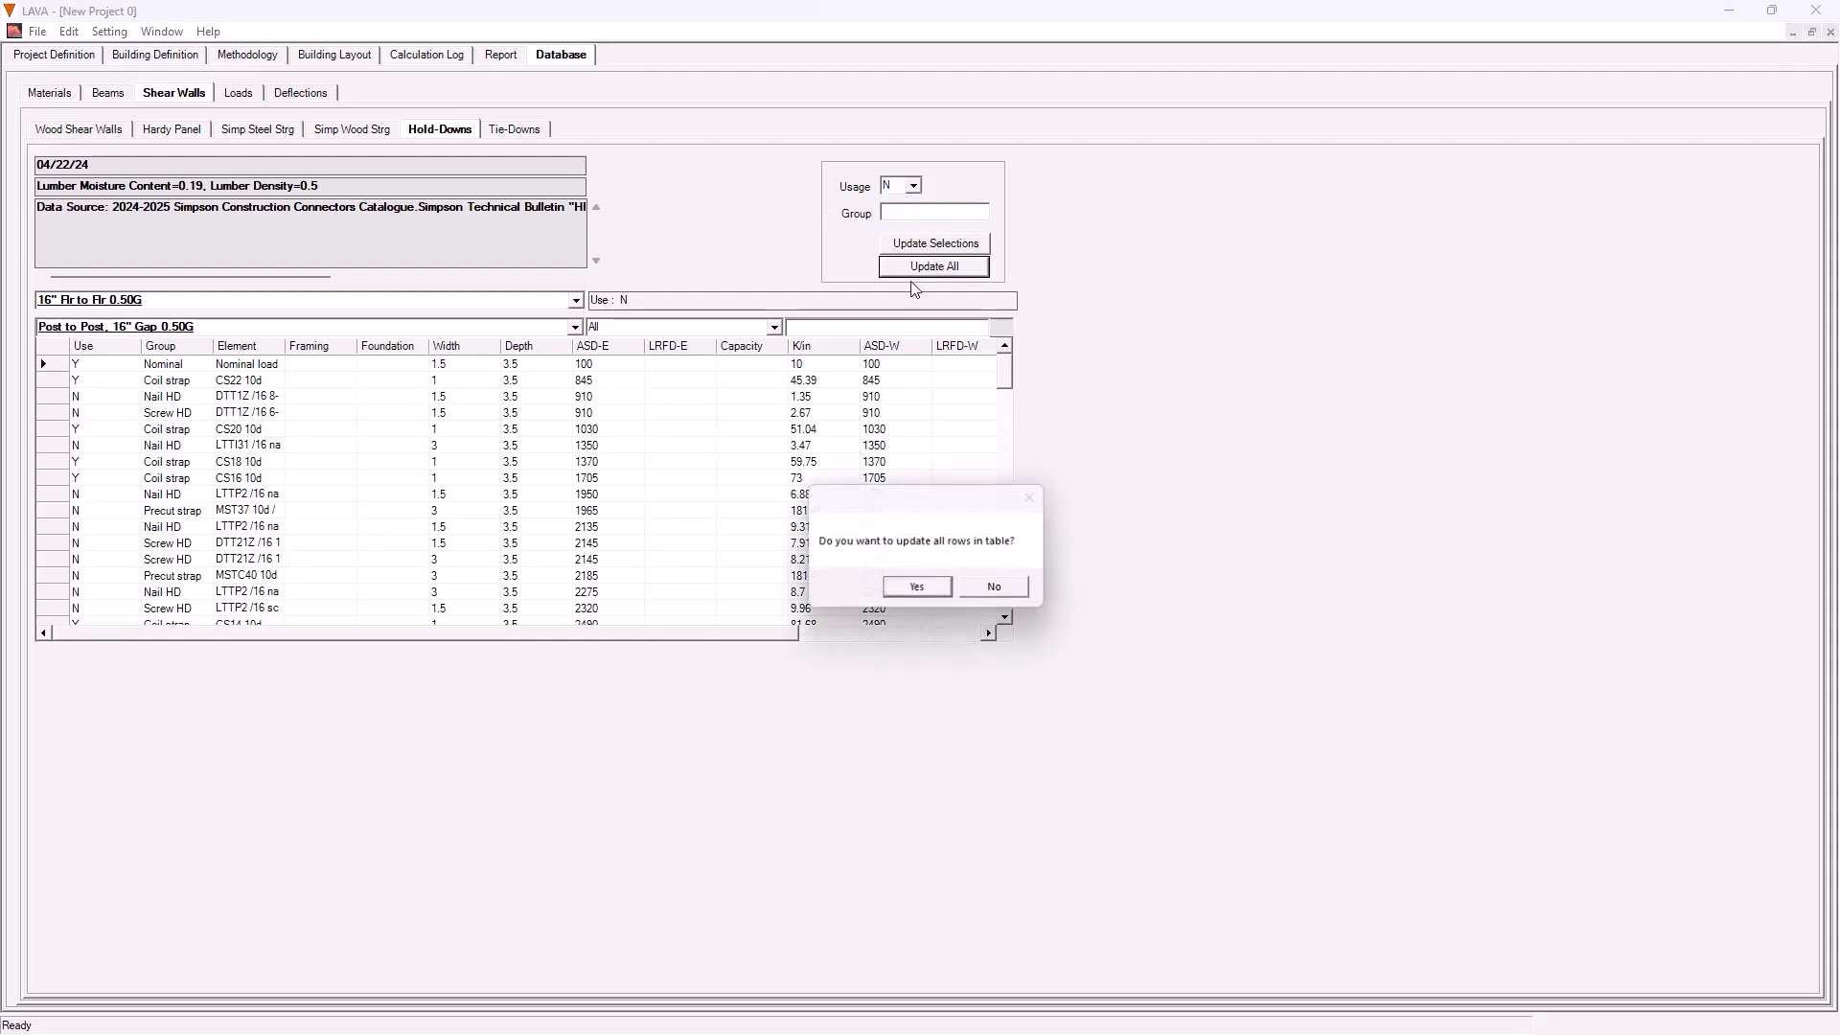
{"action": "left_click", "coordinate": [918, 583]}
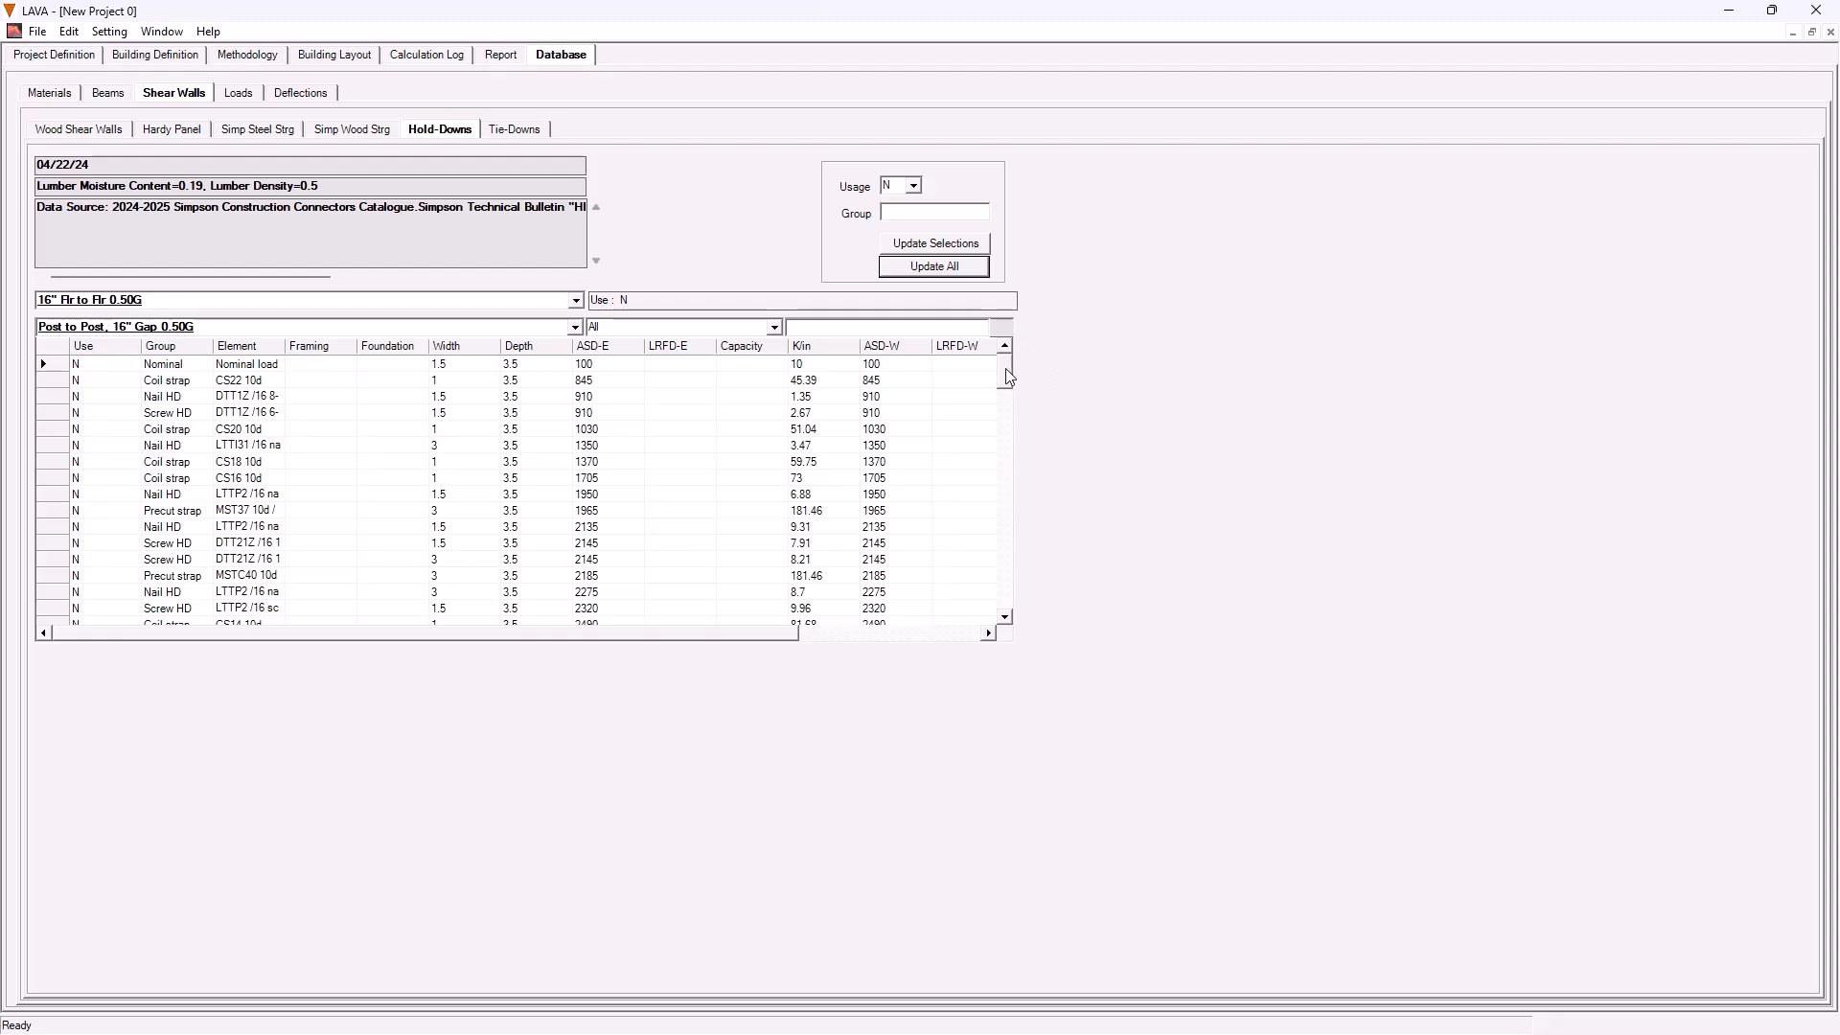
{"action": "left_click_drag", "start_coordinate": [1004, 368], "coordinate": [1003, 419]}
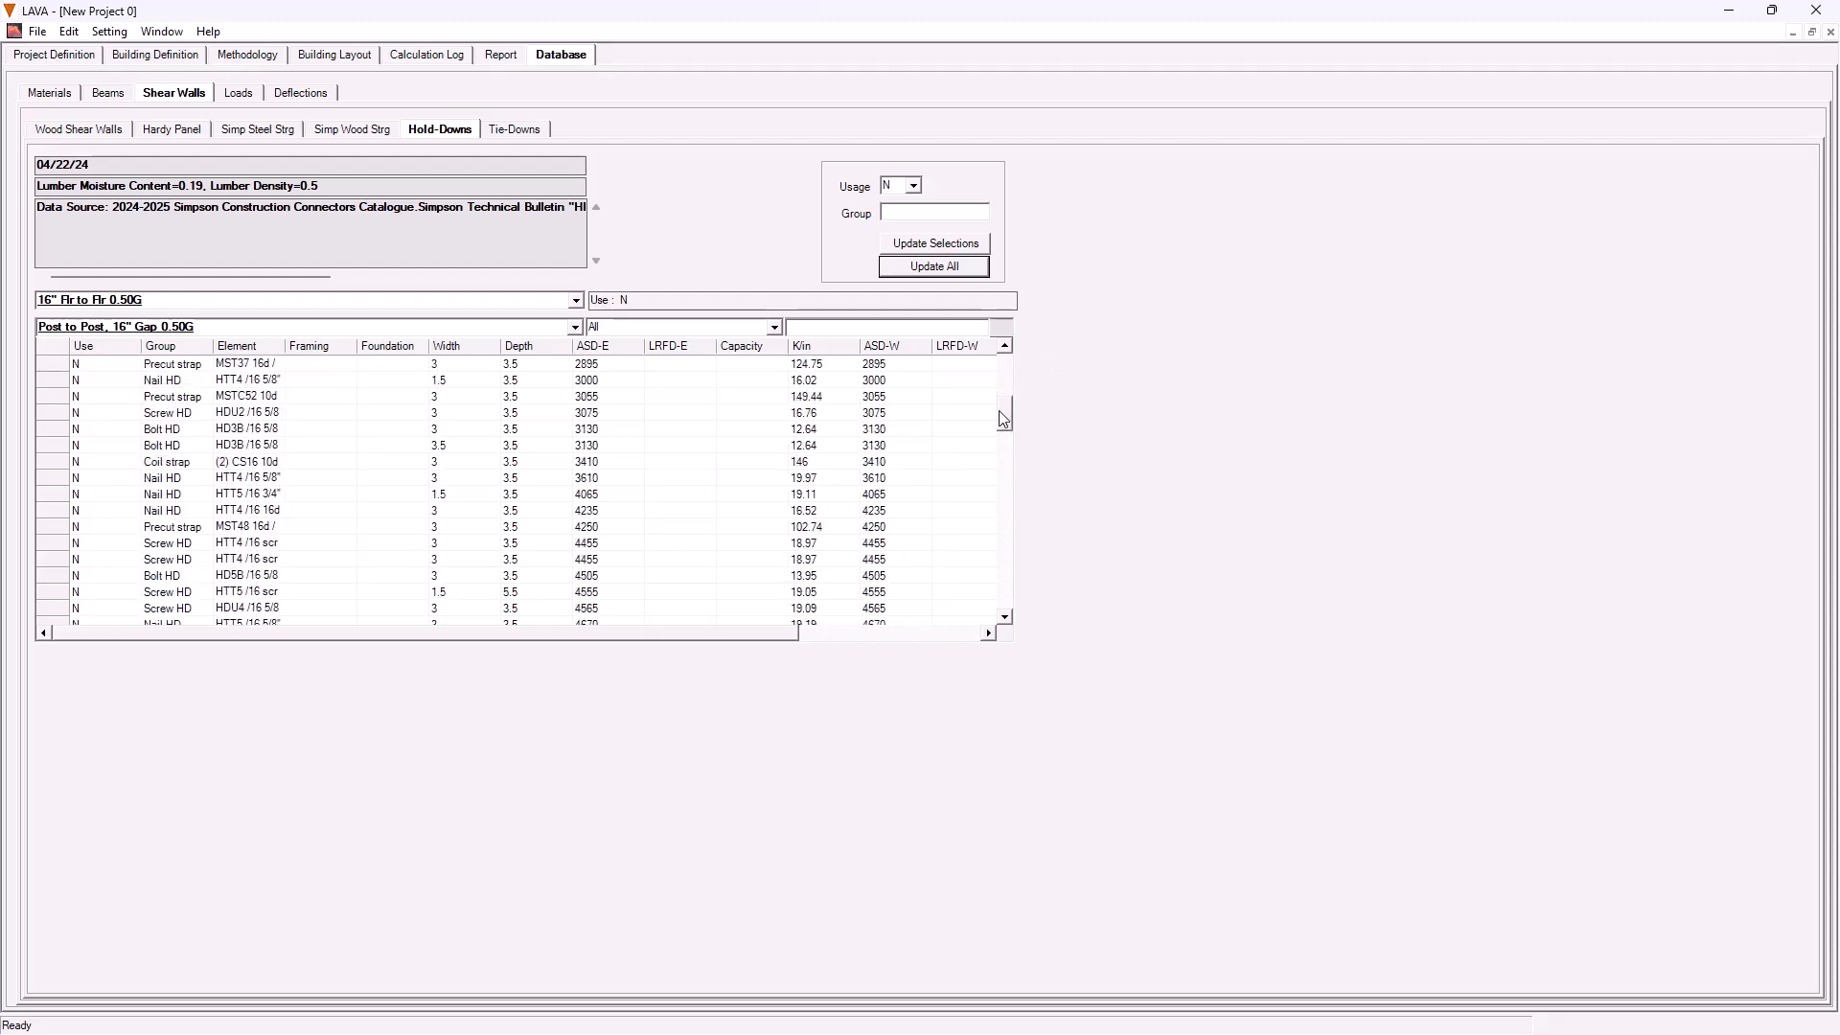
- Sort the Post to Post table by group and look through only the Bolt HD hold-downs
{"action": "left_click", "coordinate": [178, 349]}
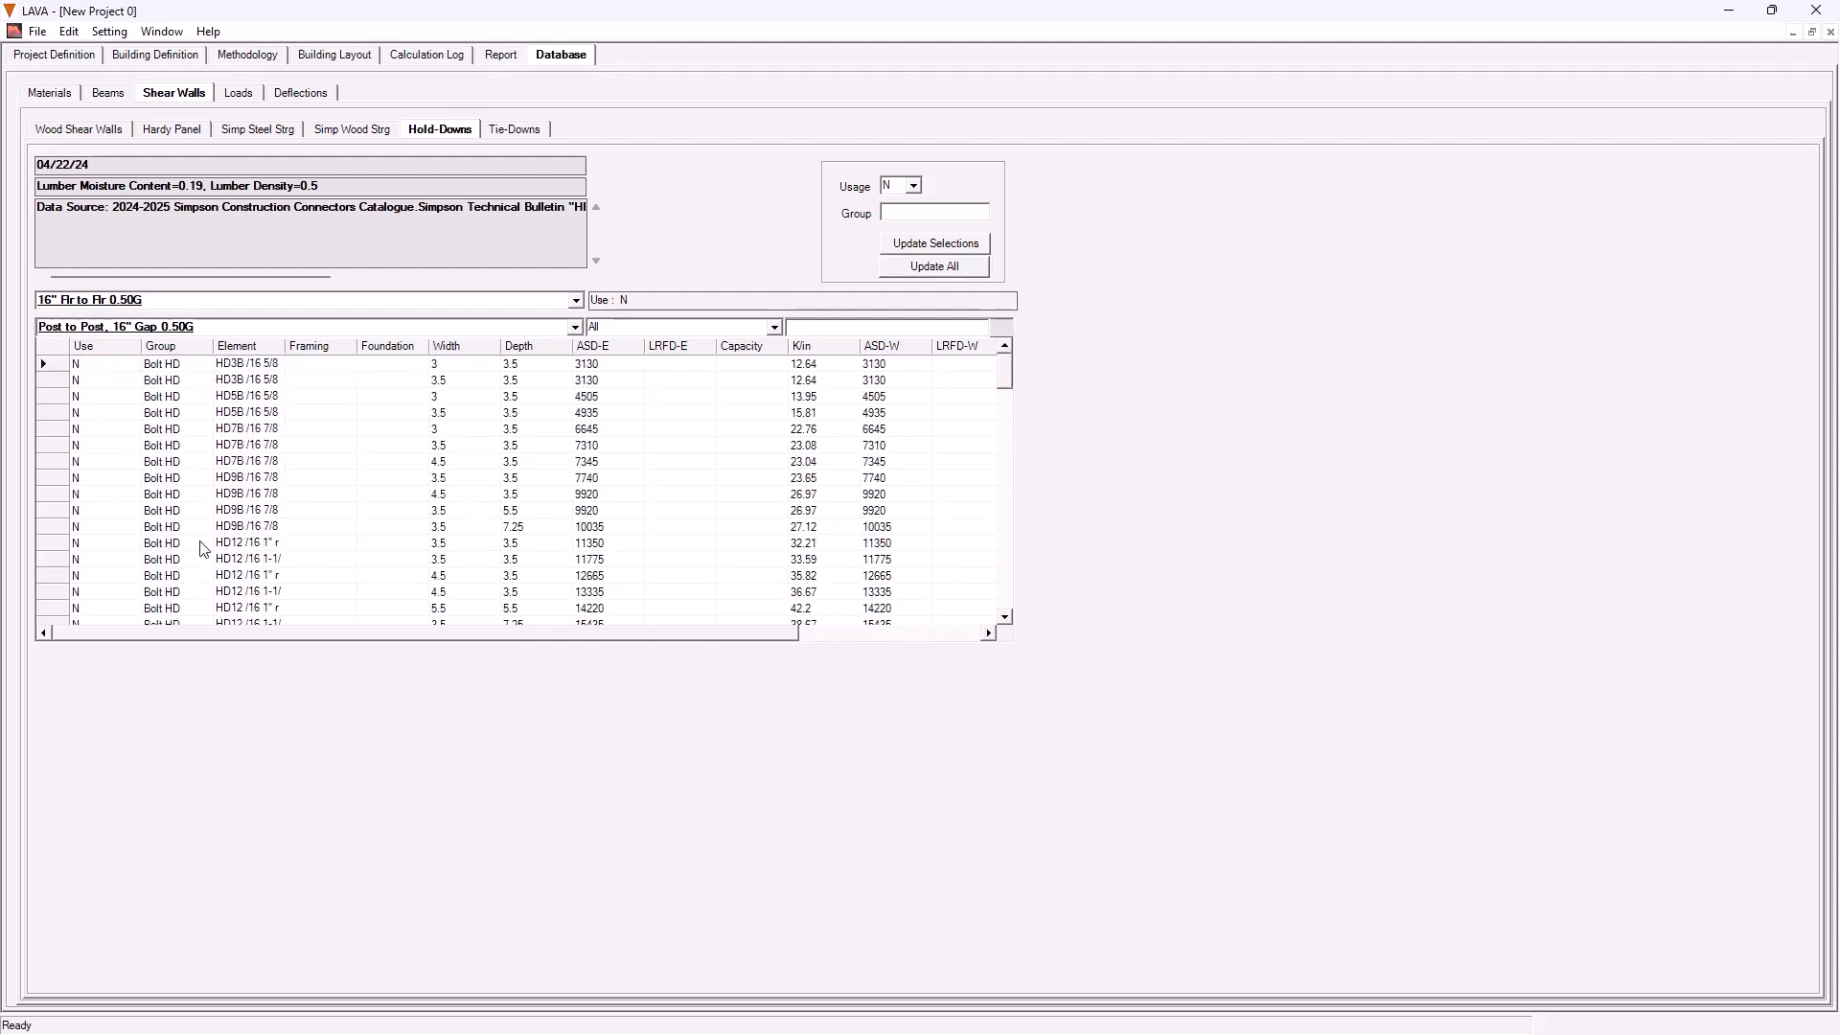
{"action": "left_click", "coordinate": [775, 328]}
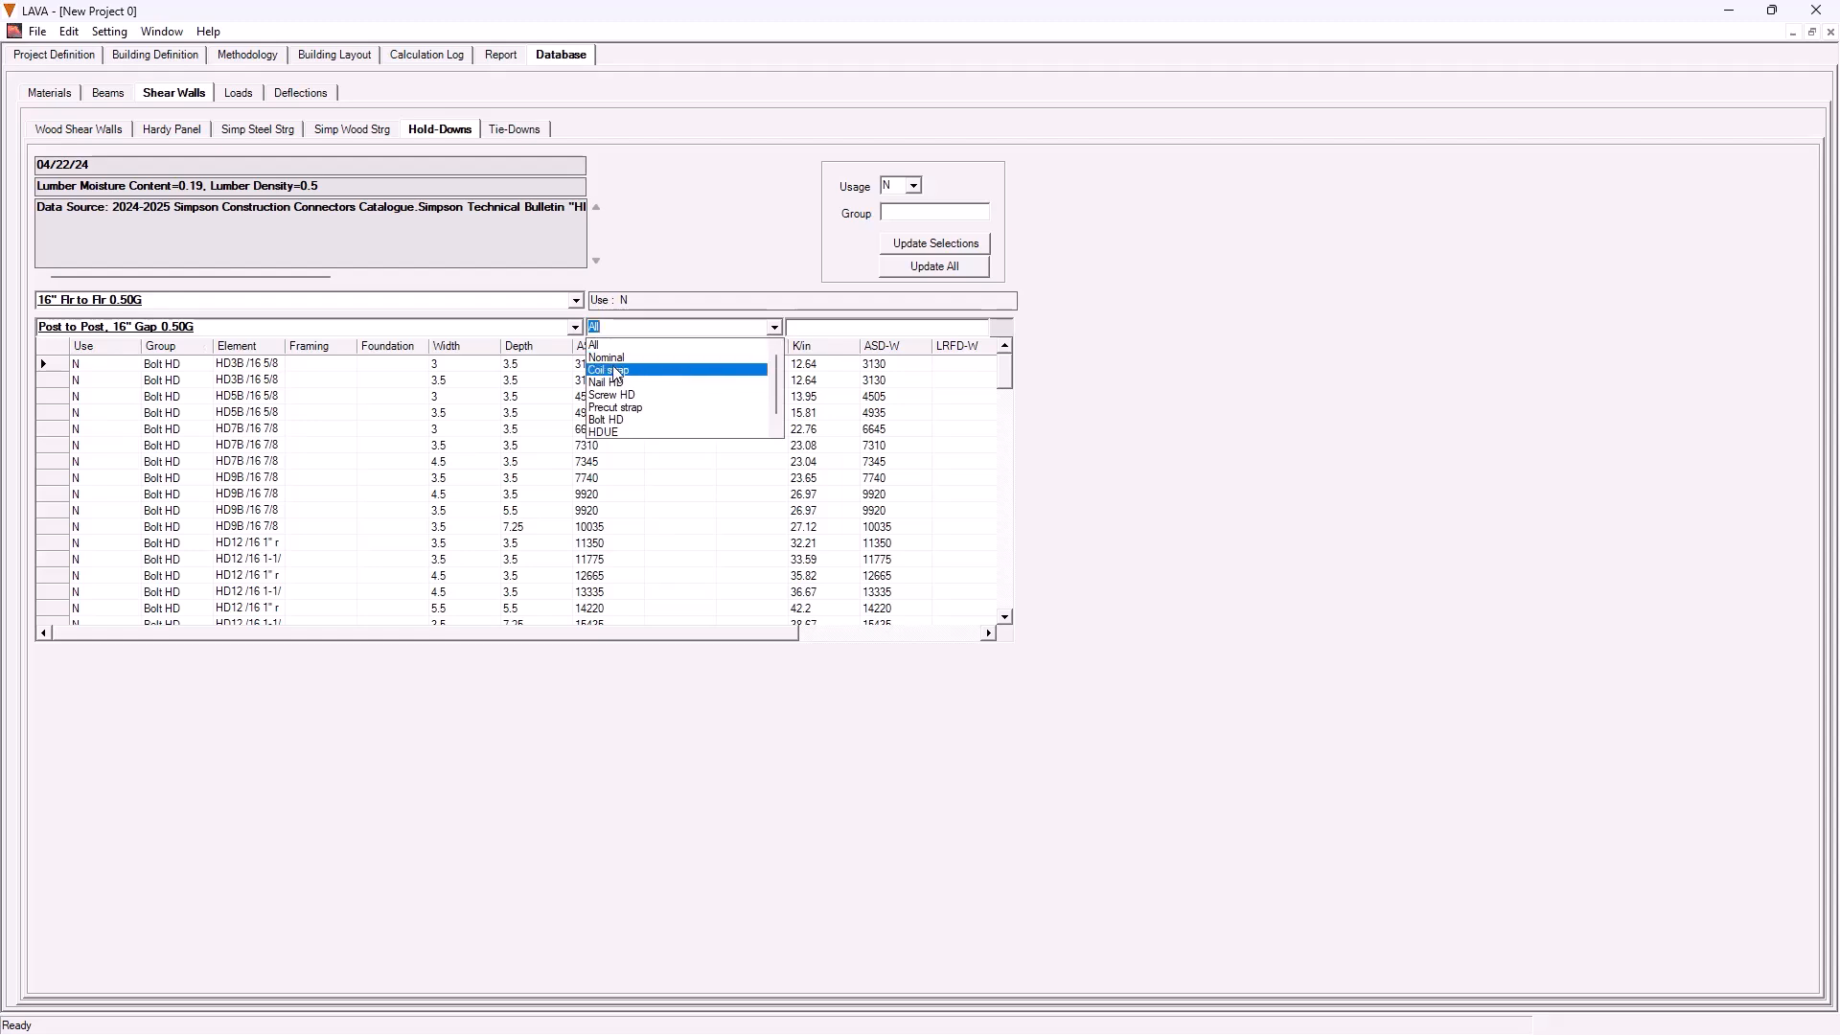
{"action": "left_click", "coordinate": [620, 426]}
{"action": "scroll", "coordinate": [987, 479], "scroll_direction": "down", "scroll_amount": 2}
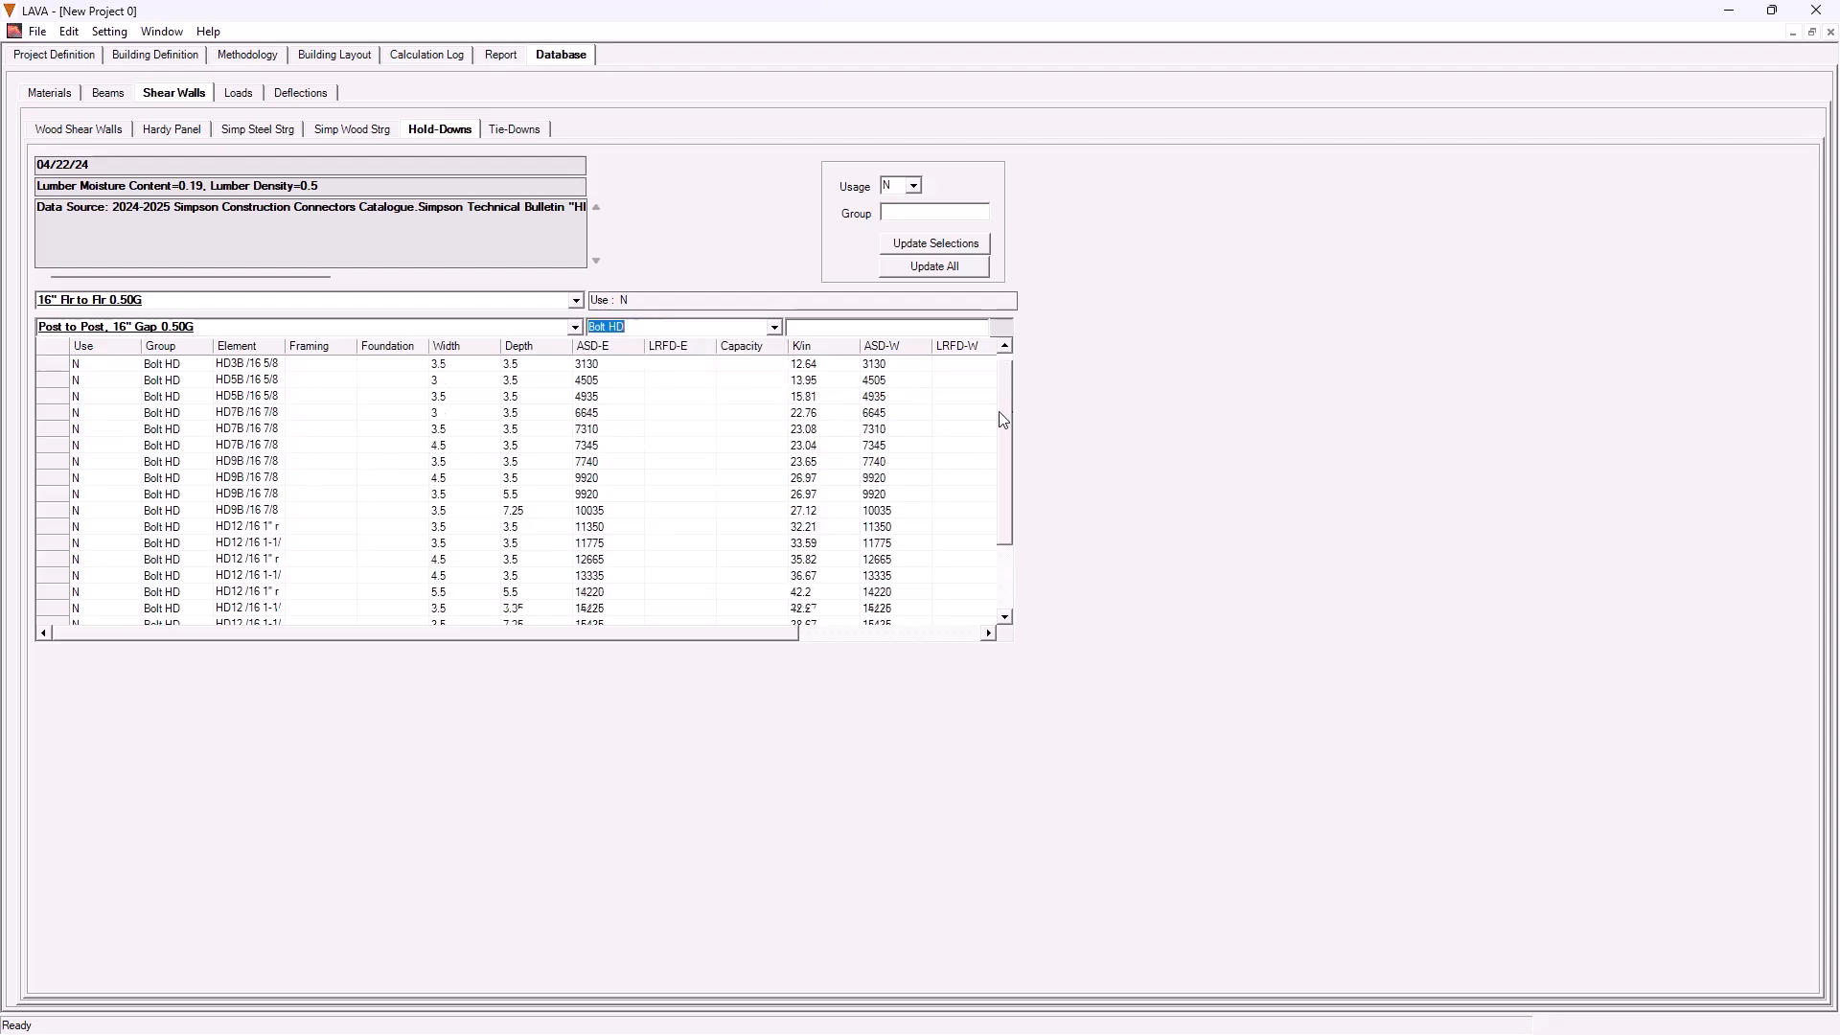
{"action": "scroll", "coordinate": [986, 402], "scroll_direction": "up", "scroll_amount": 2}
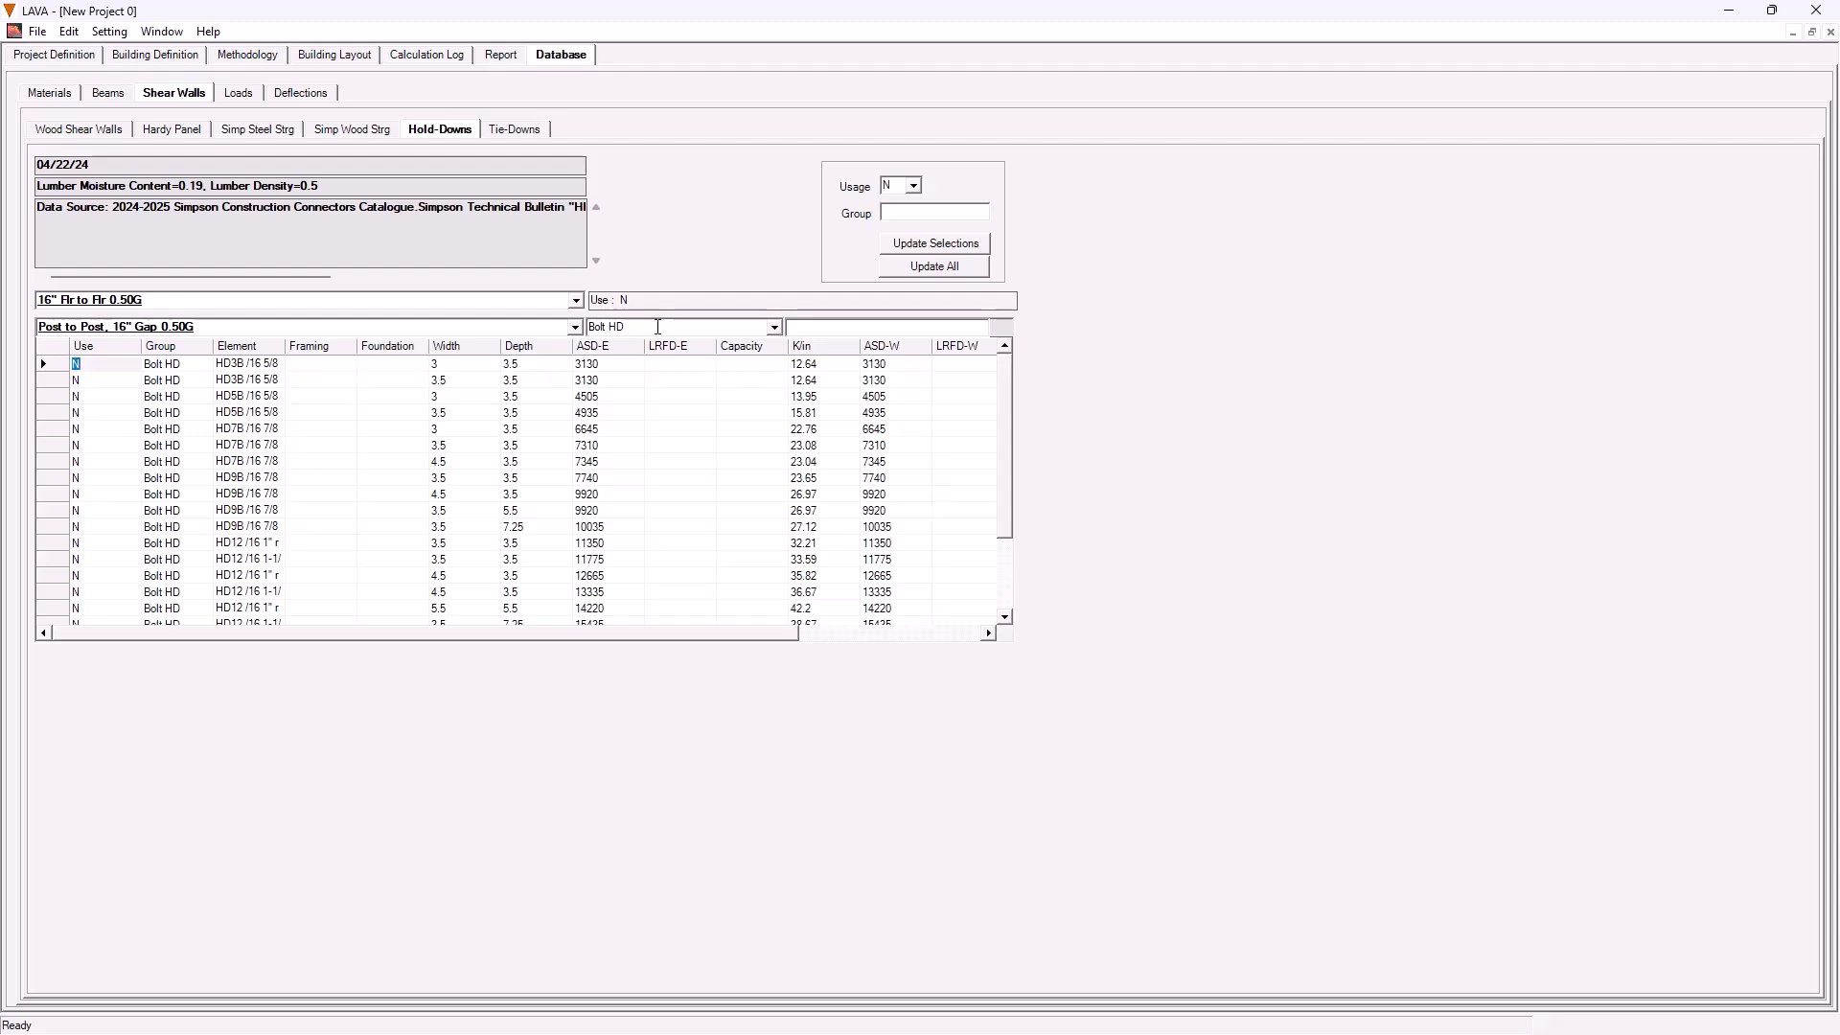
- Filter the Post to Post, 16" Gap table to the Coil strap group
{"action": "left_click", "coordinate": [775, 327]}
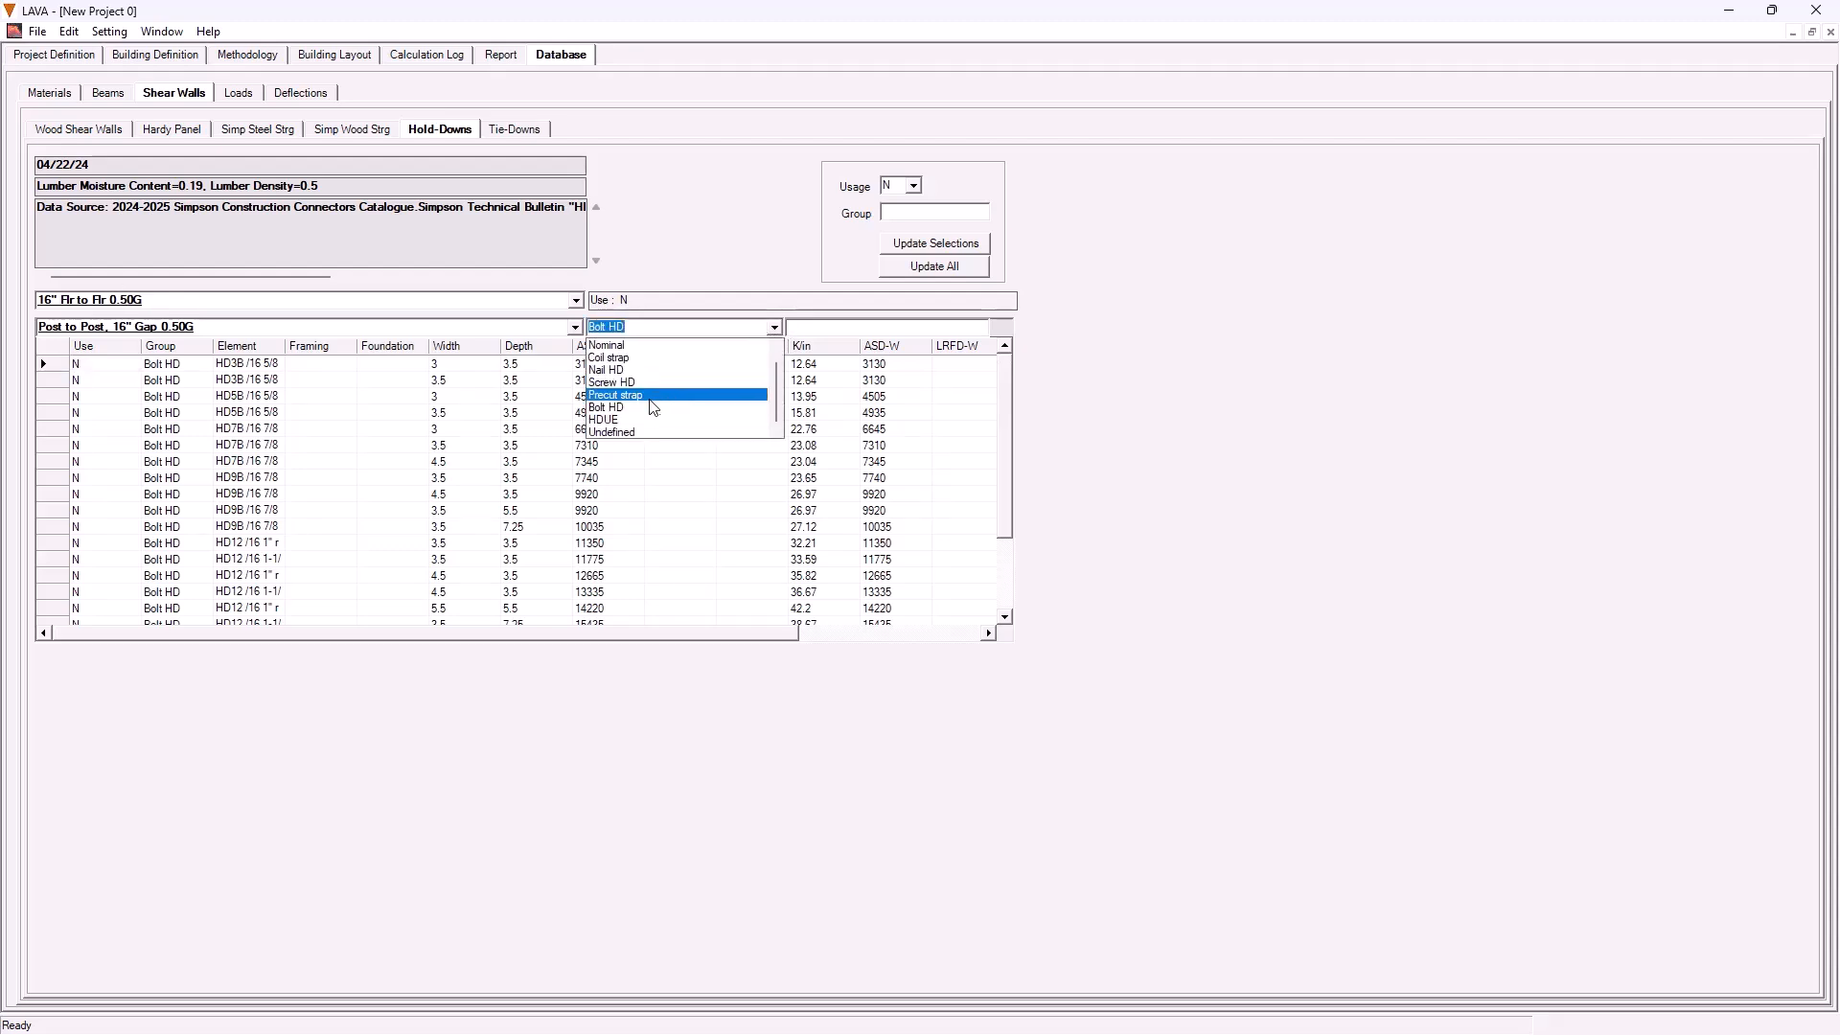
{"action": "left_click", "coordinate": [614, 358]}
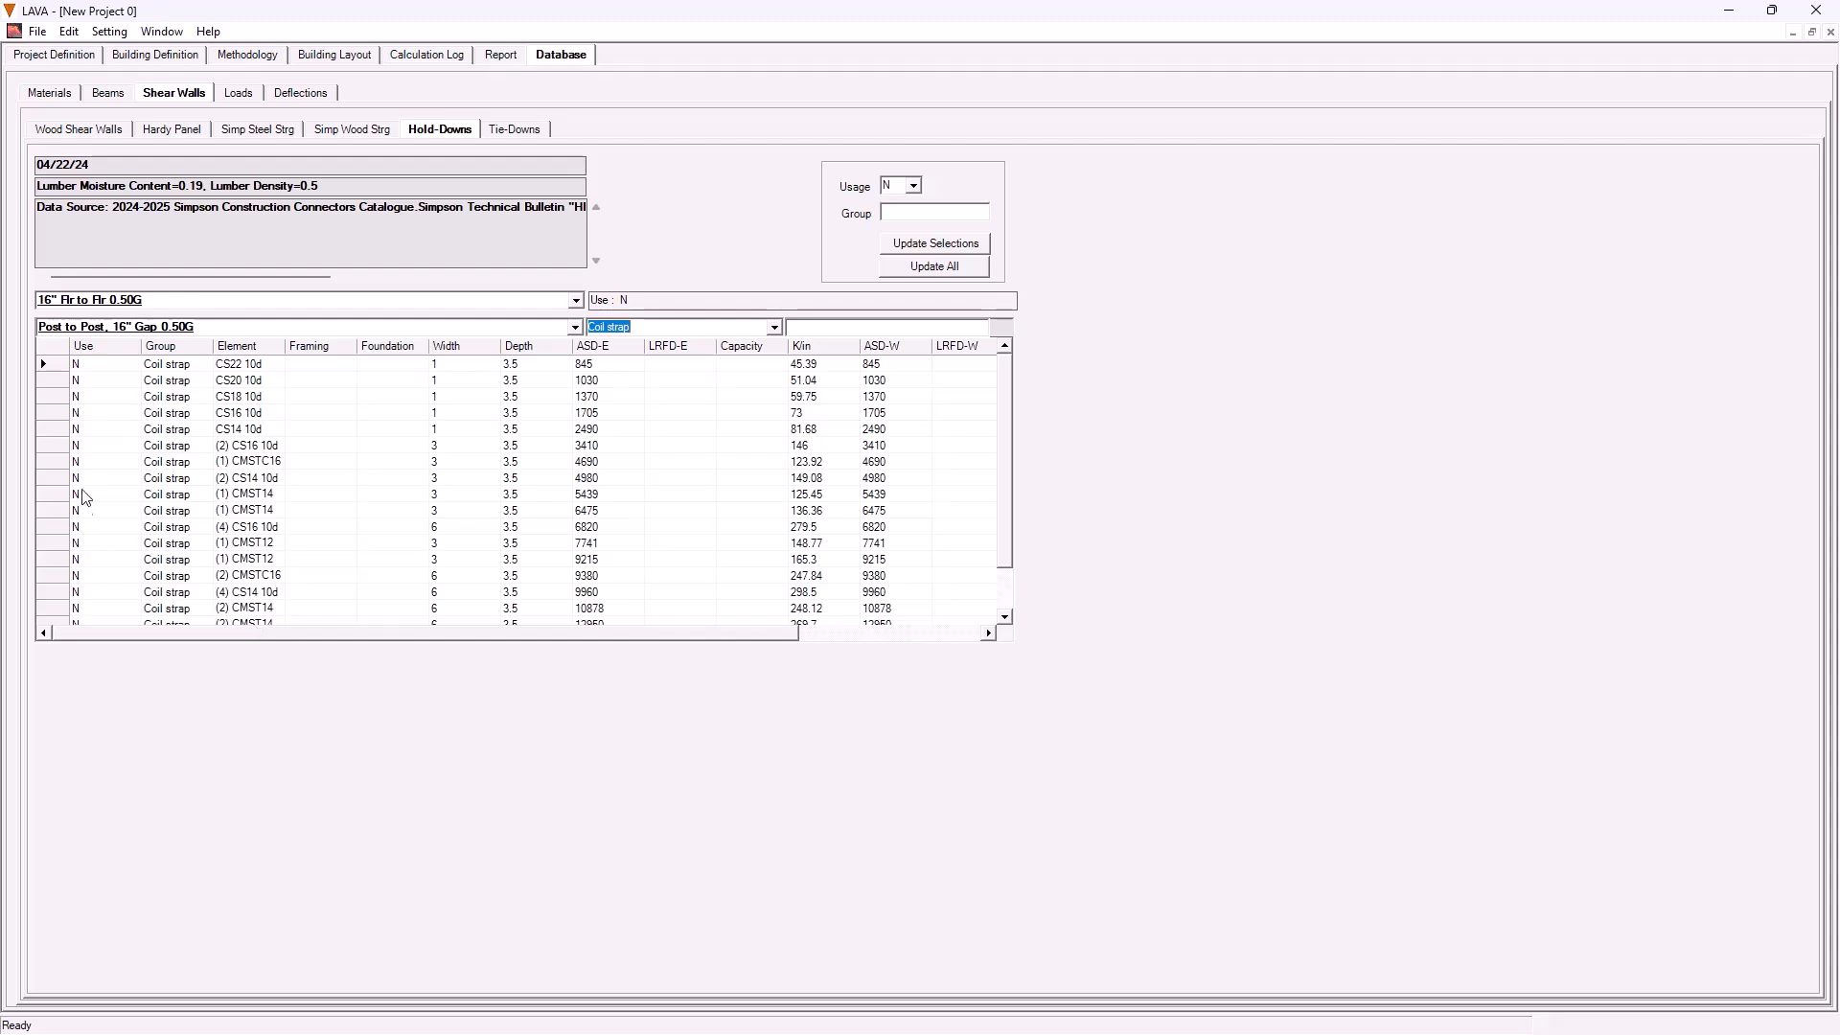
- Set the usage of the CS20 10d and CS14 10d coil strap rows to Y and confirm each update
{"action": "left_click", "coordinate": [54, 381]}
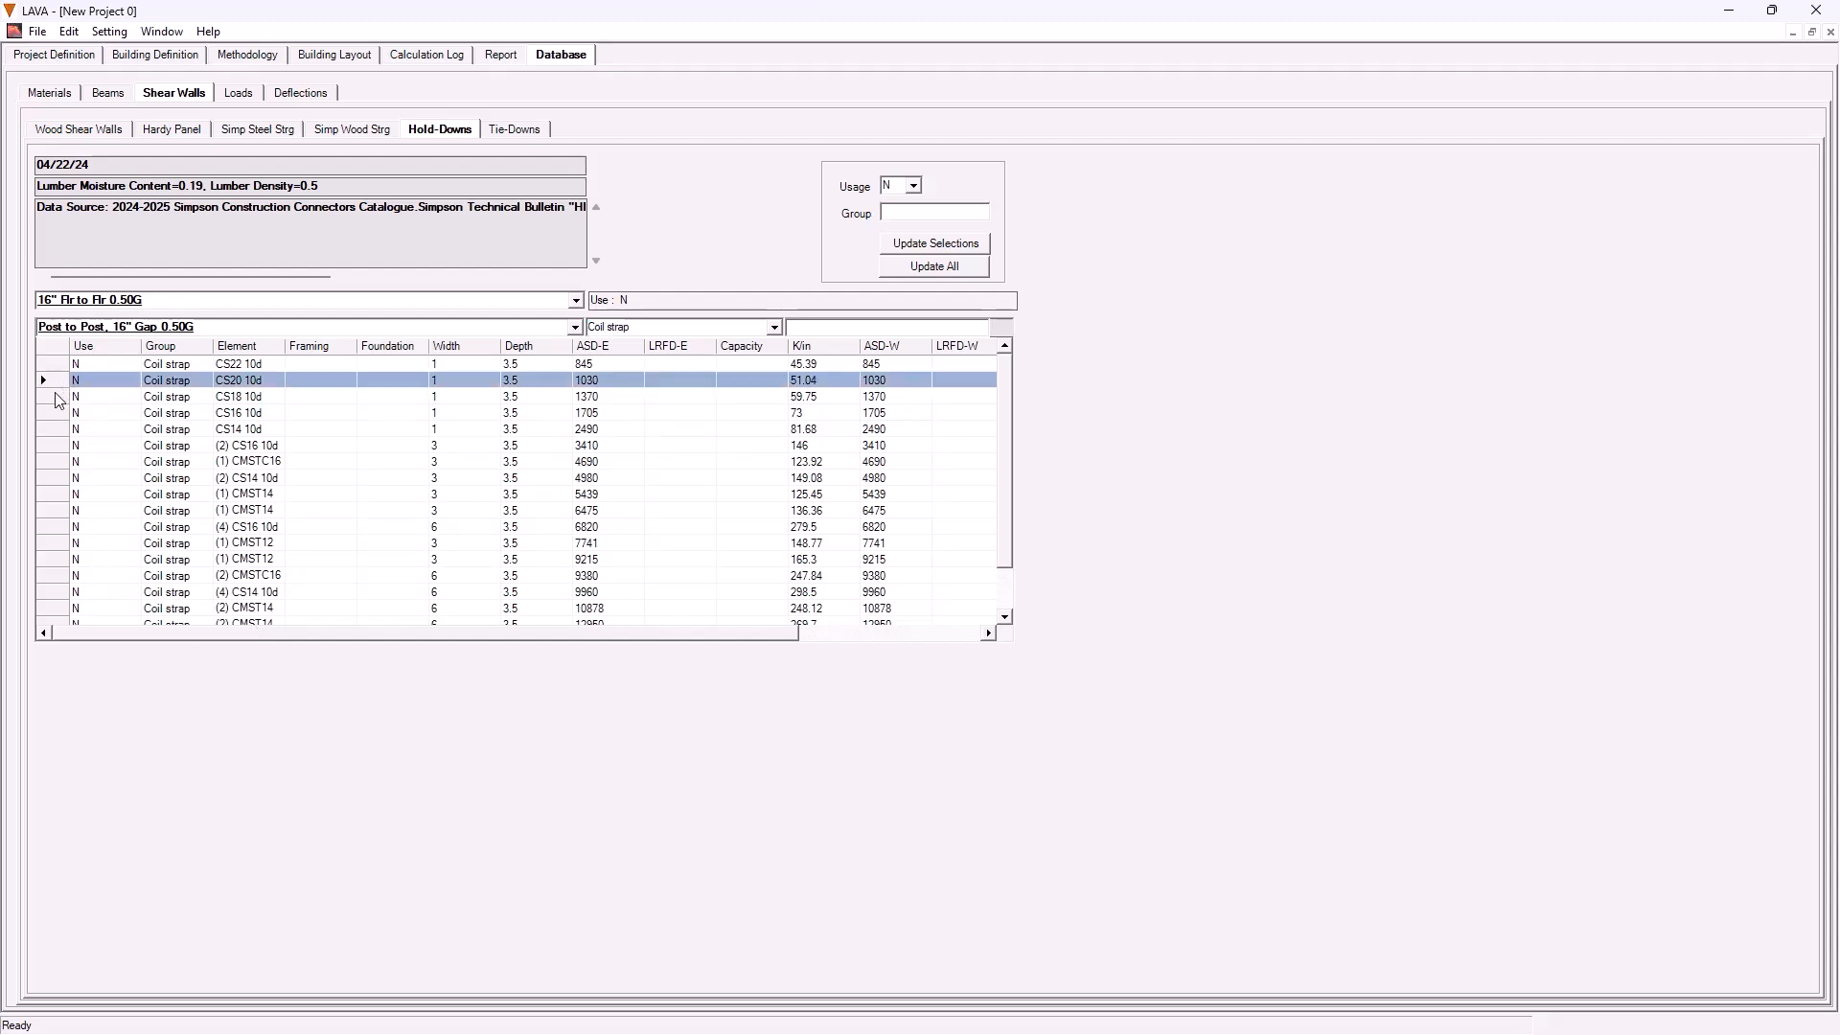
{"action": "left_click", "coordinate": [913, 186]}
{"action": "left_click", "coordinate": [908, 203]}
{"action": "left_click", "coordinate": [940, 251]}
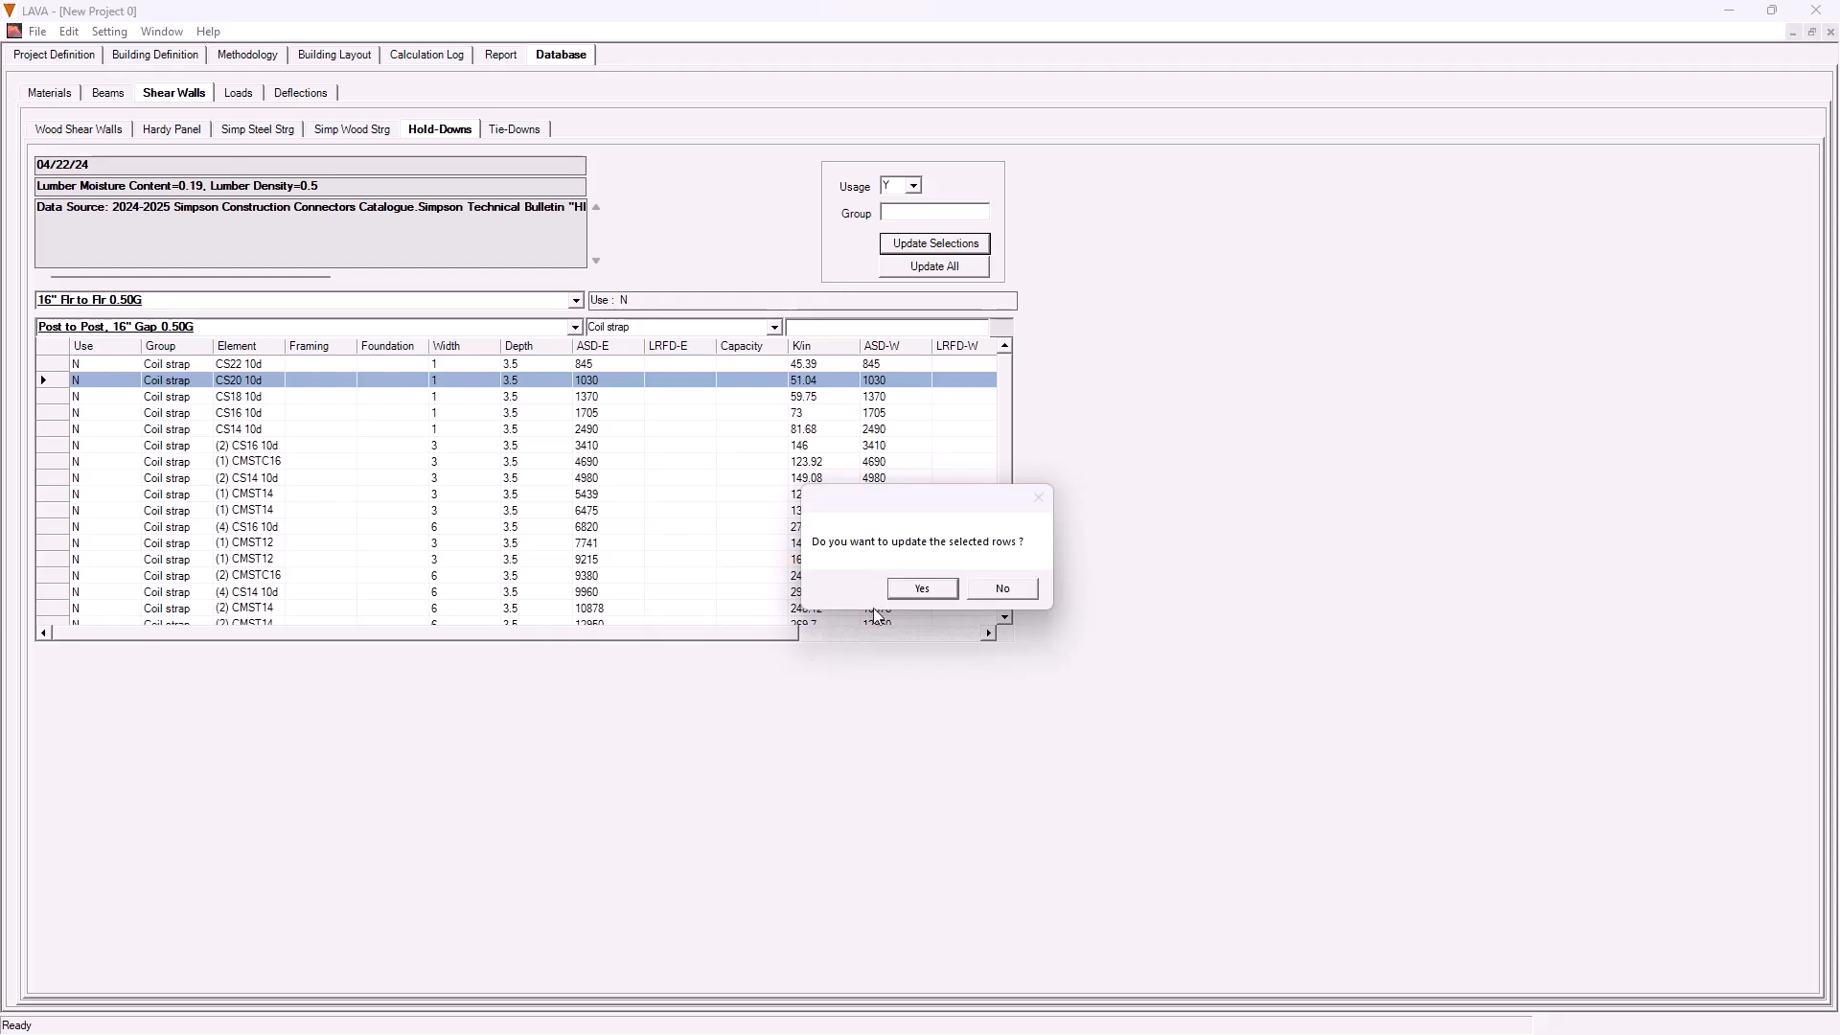
{"action": "left_click", "coordinate": [922, 589]}
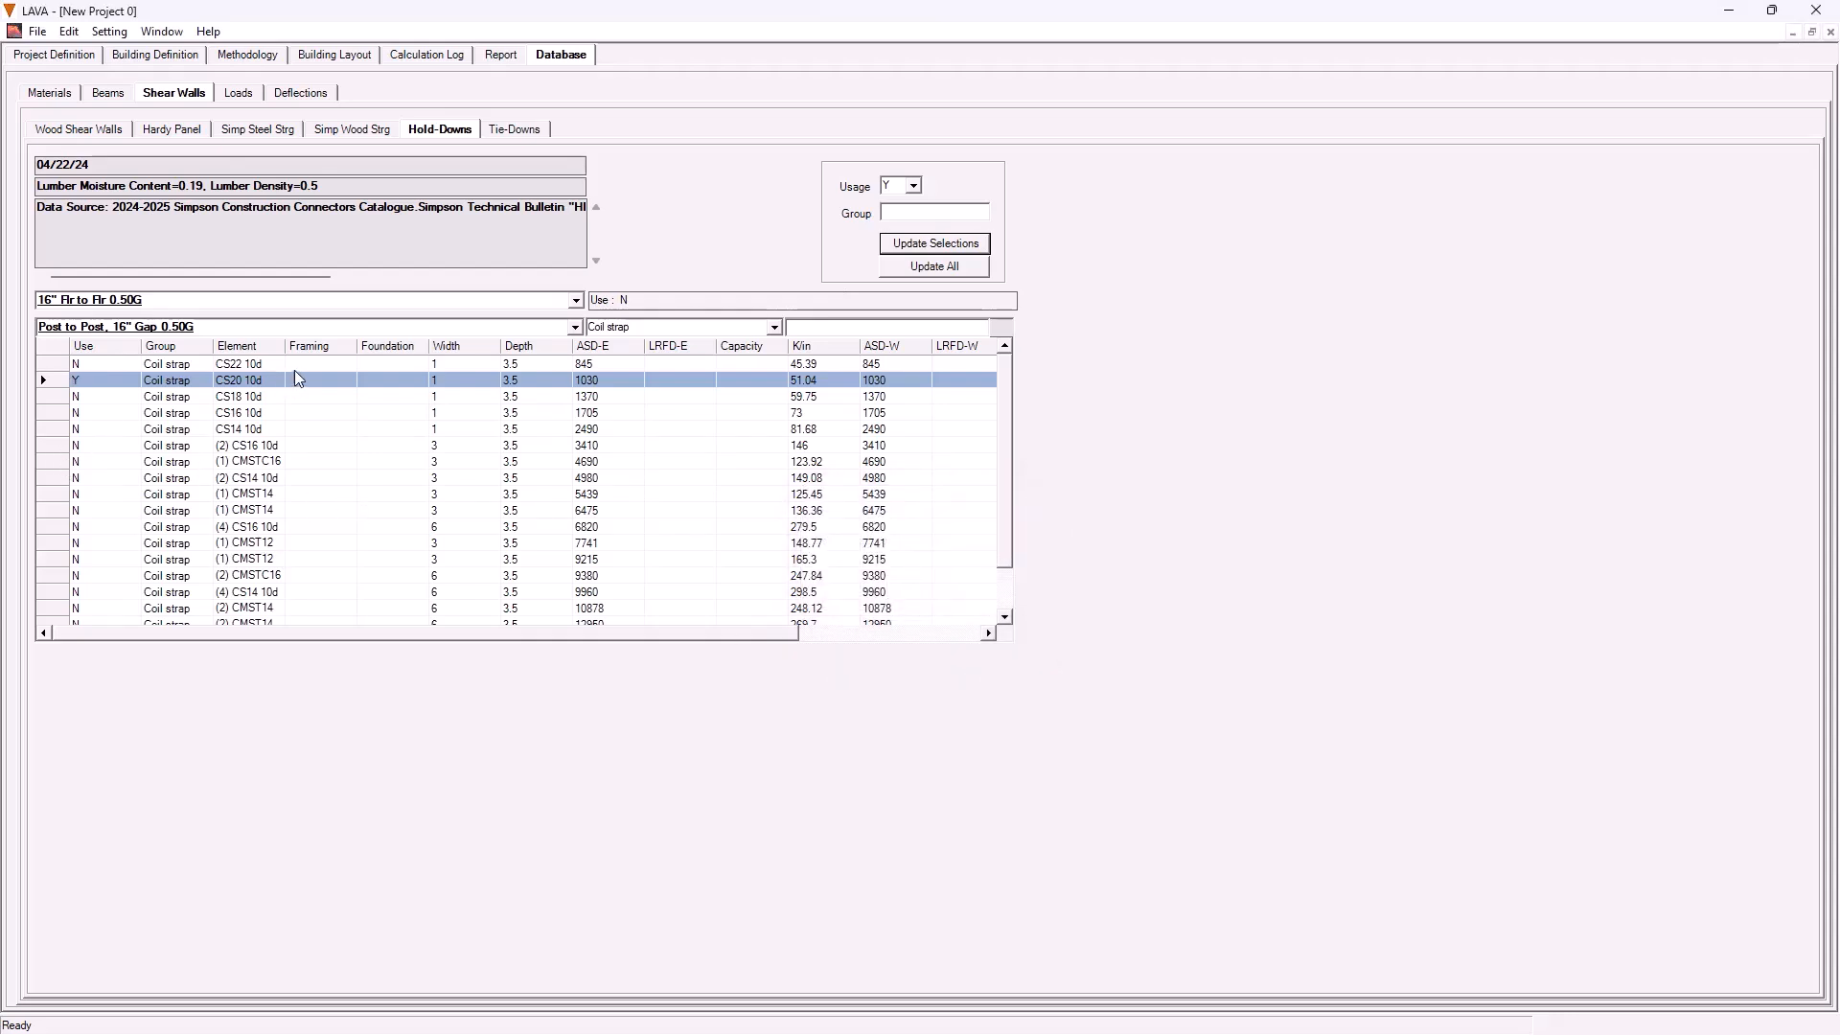
{"action": "left_click", "coordinate": [70, 431]}
{"action": "left_click", "coordinate": [967, 247]}
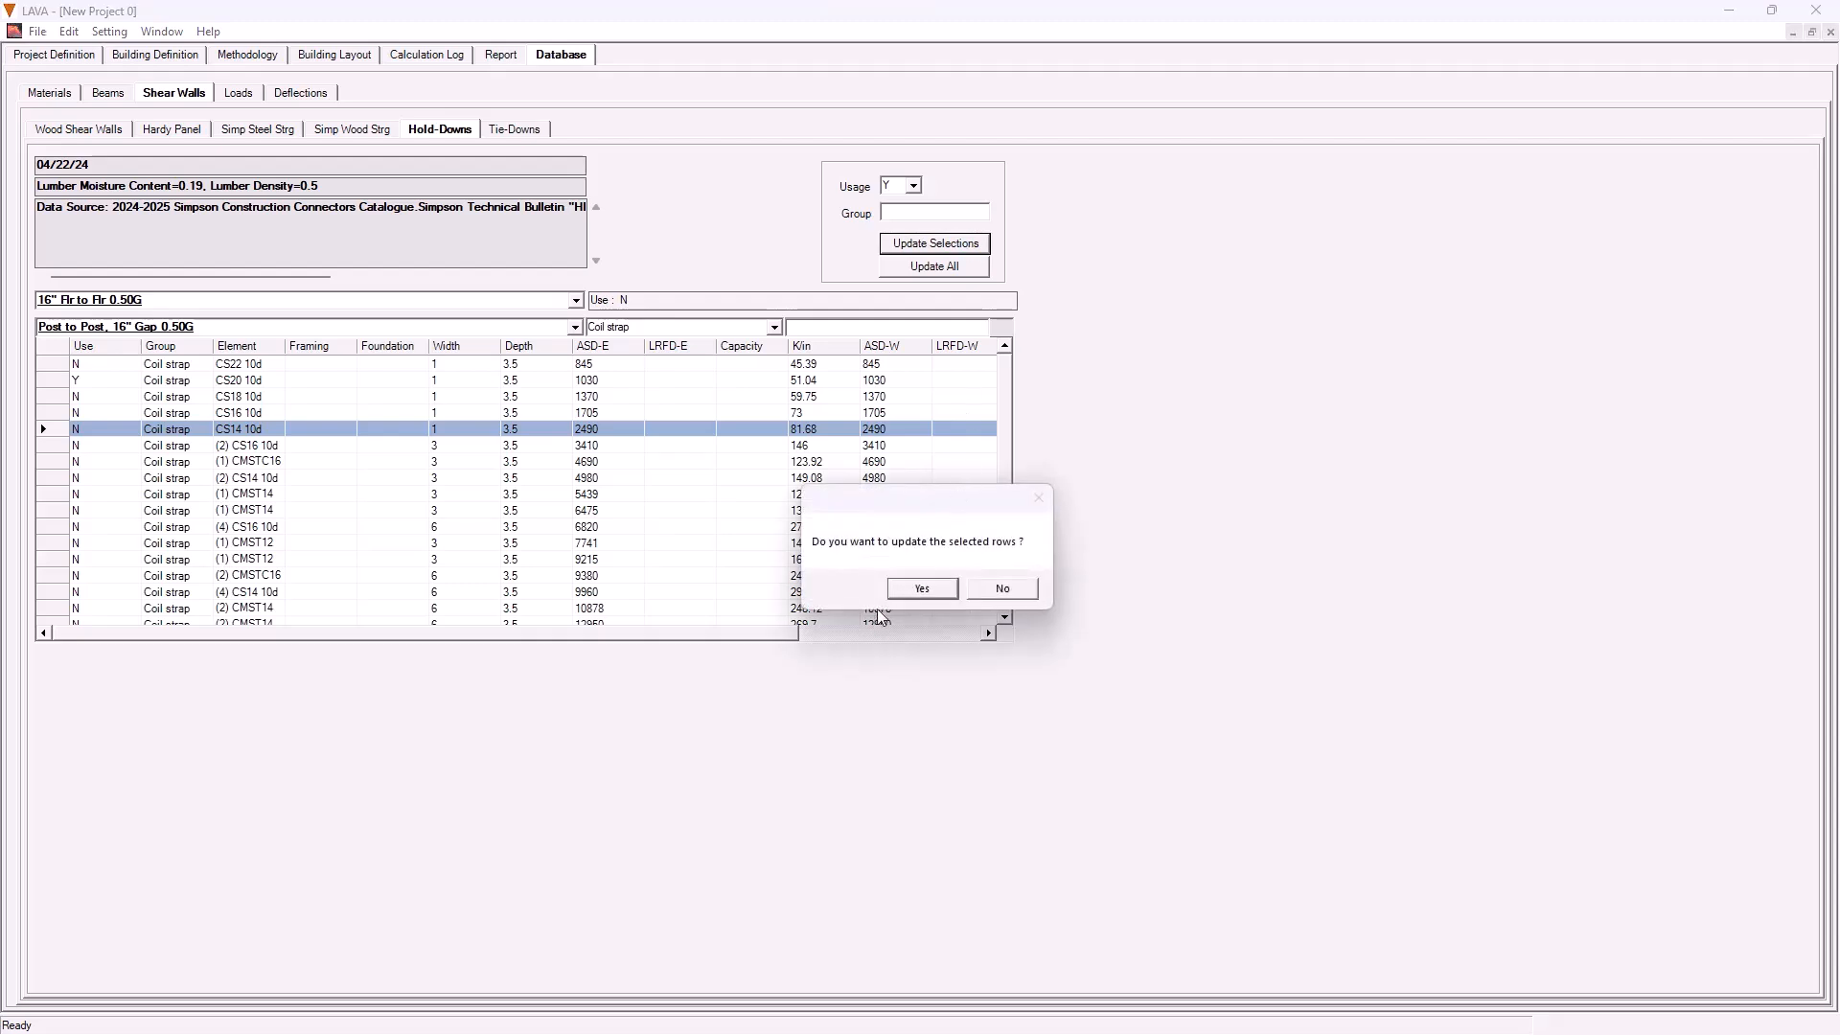
{"action": "left_click", "coordinate": [910, 592]}
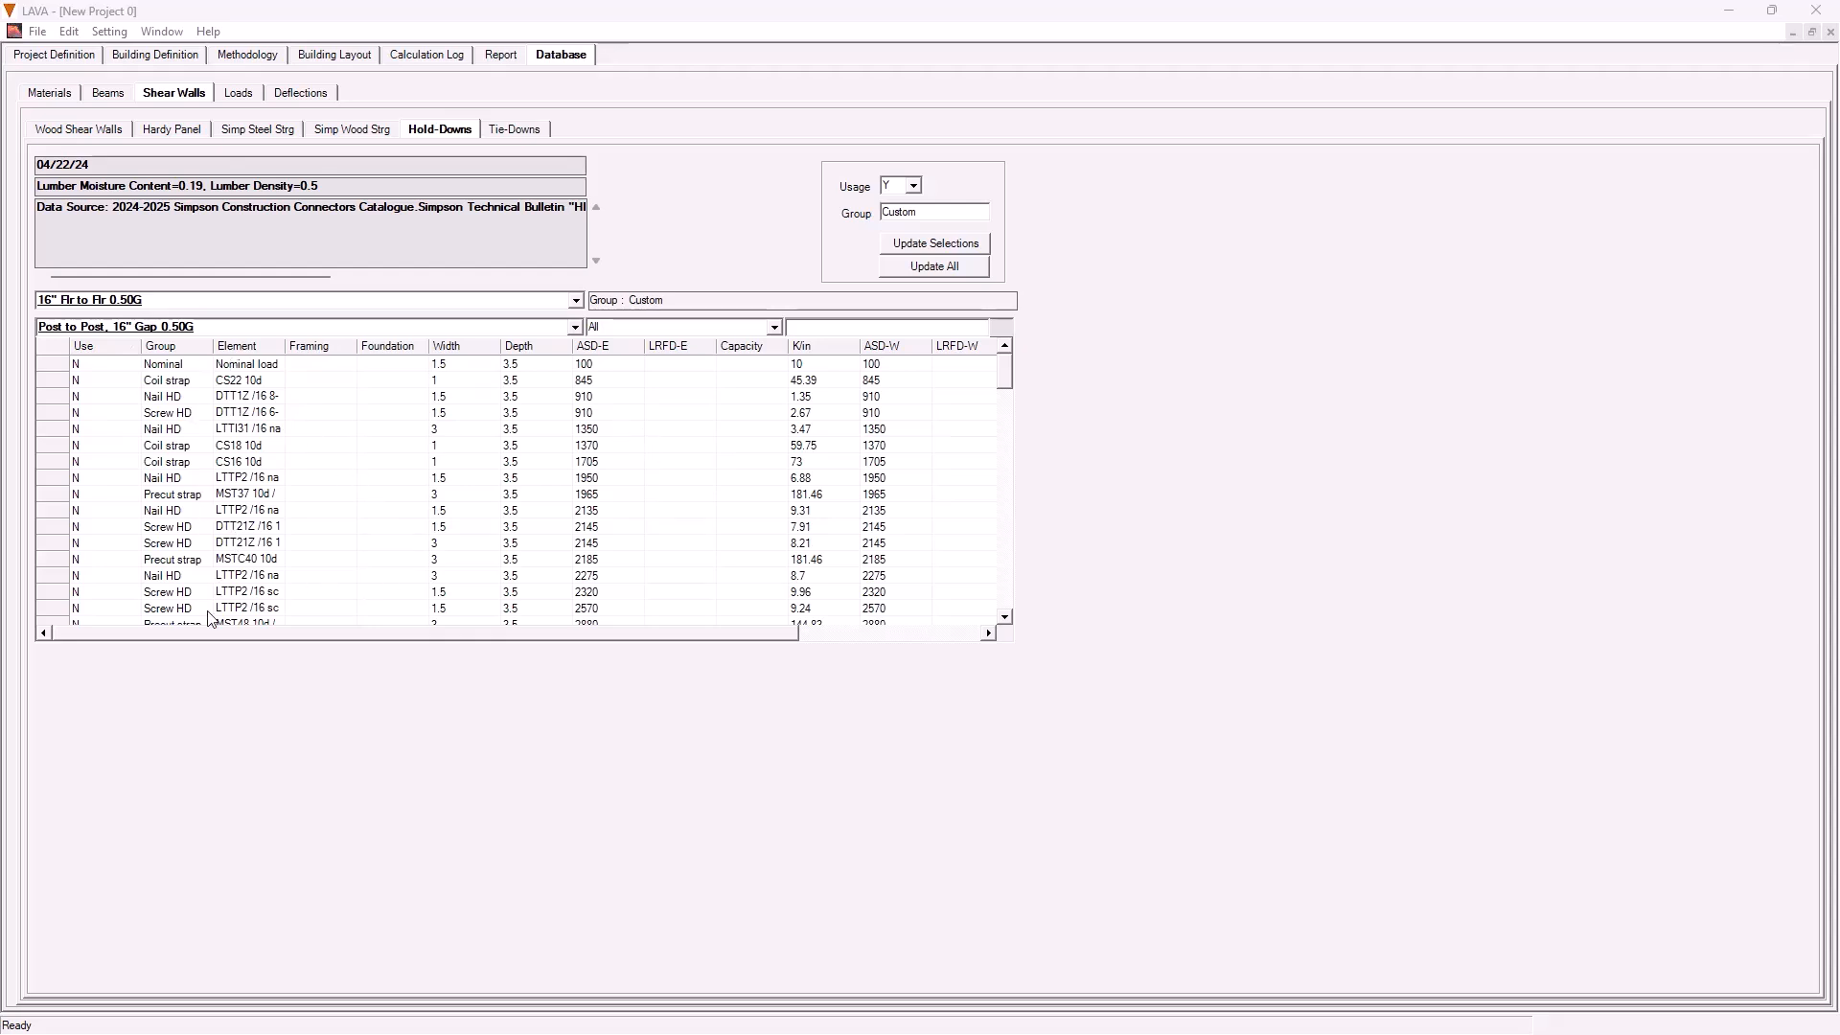
- Sort the unfiltered Post to Post table by group and select the first Undefined custom hold-down row near its end
{"action": "scroll", "coordinate": [235, 556], "scroll_direction": "down", "scroll_amount": 4}
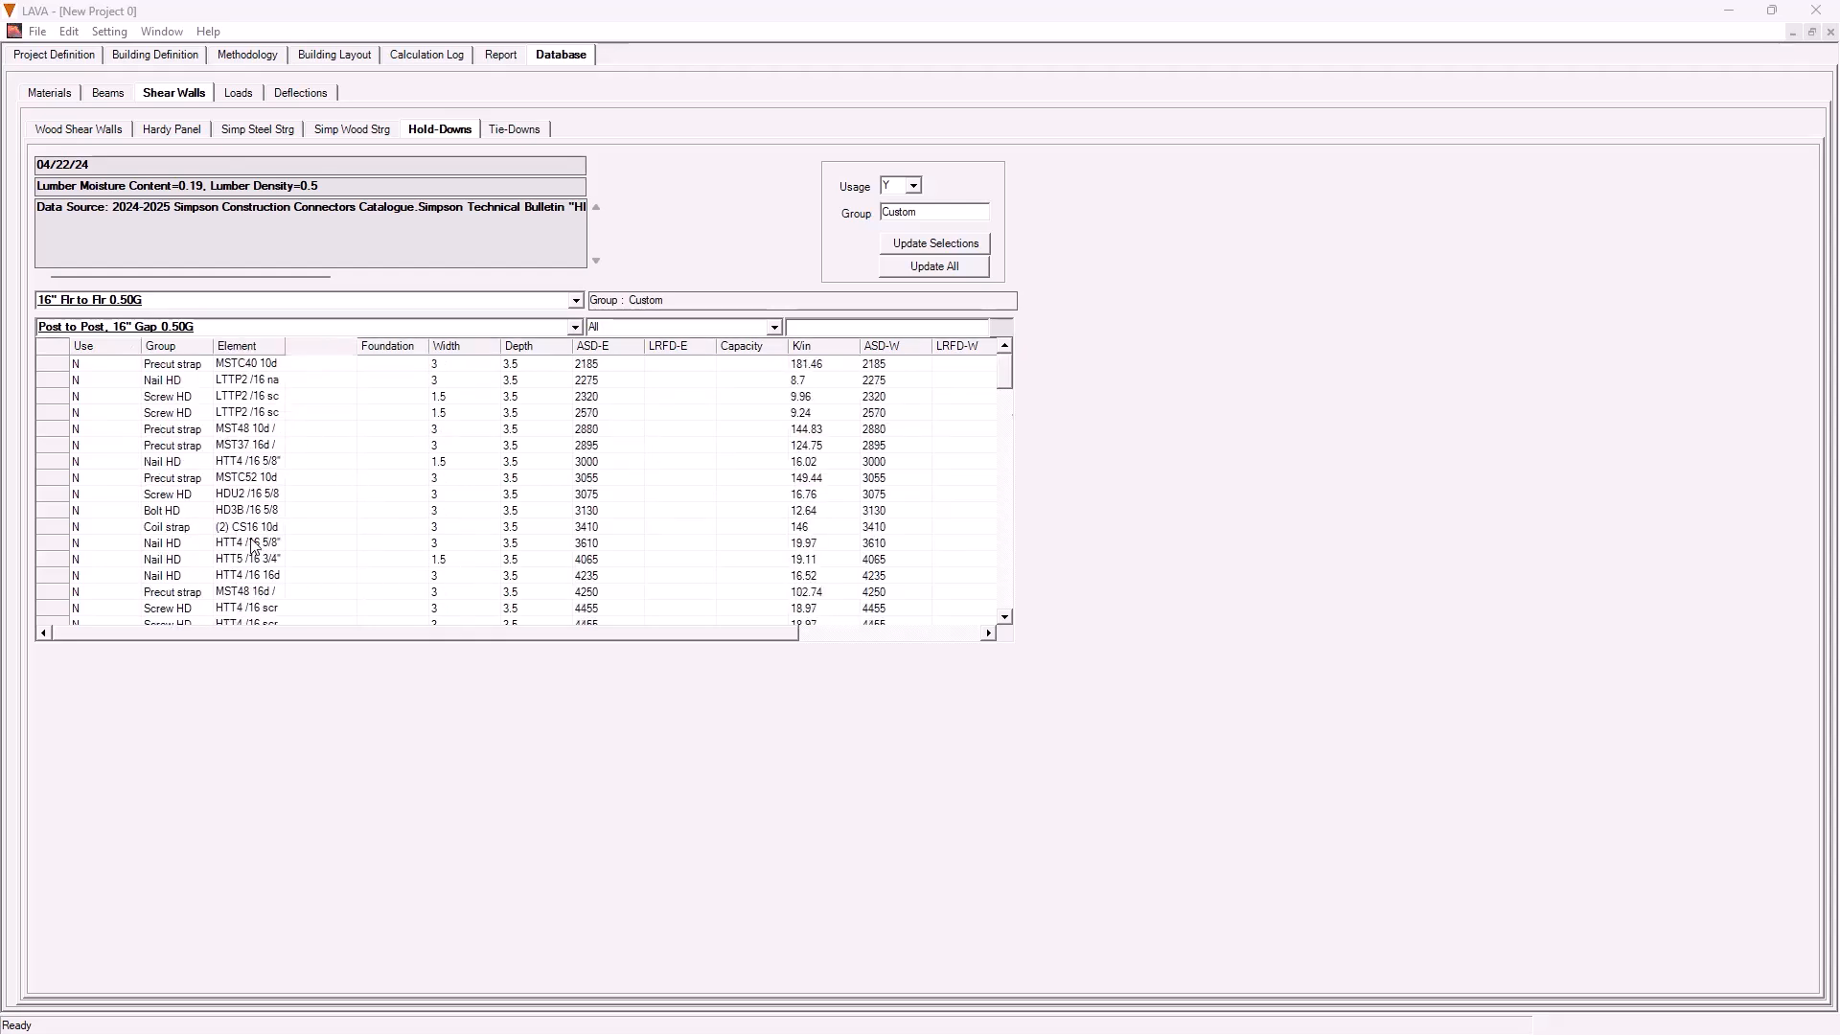
{"action": "scroll", "coordinate": [299, 529], "scroll_direction": "up", "scroll_amount": 4}
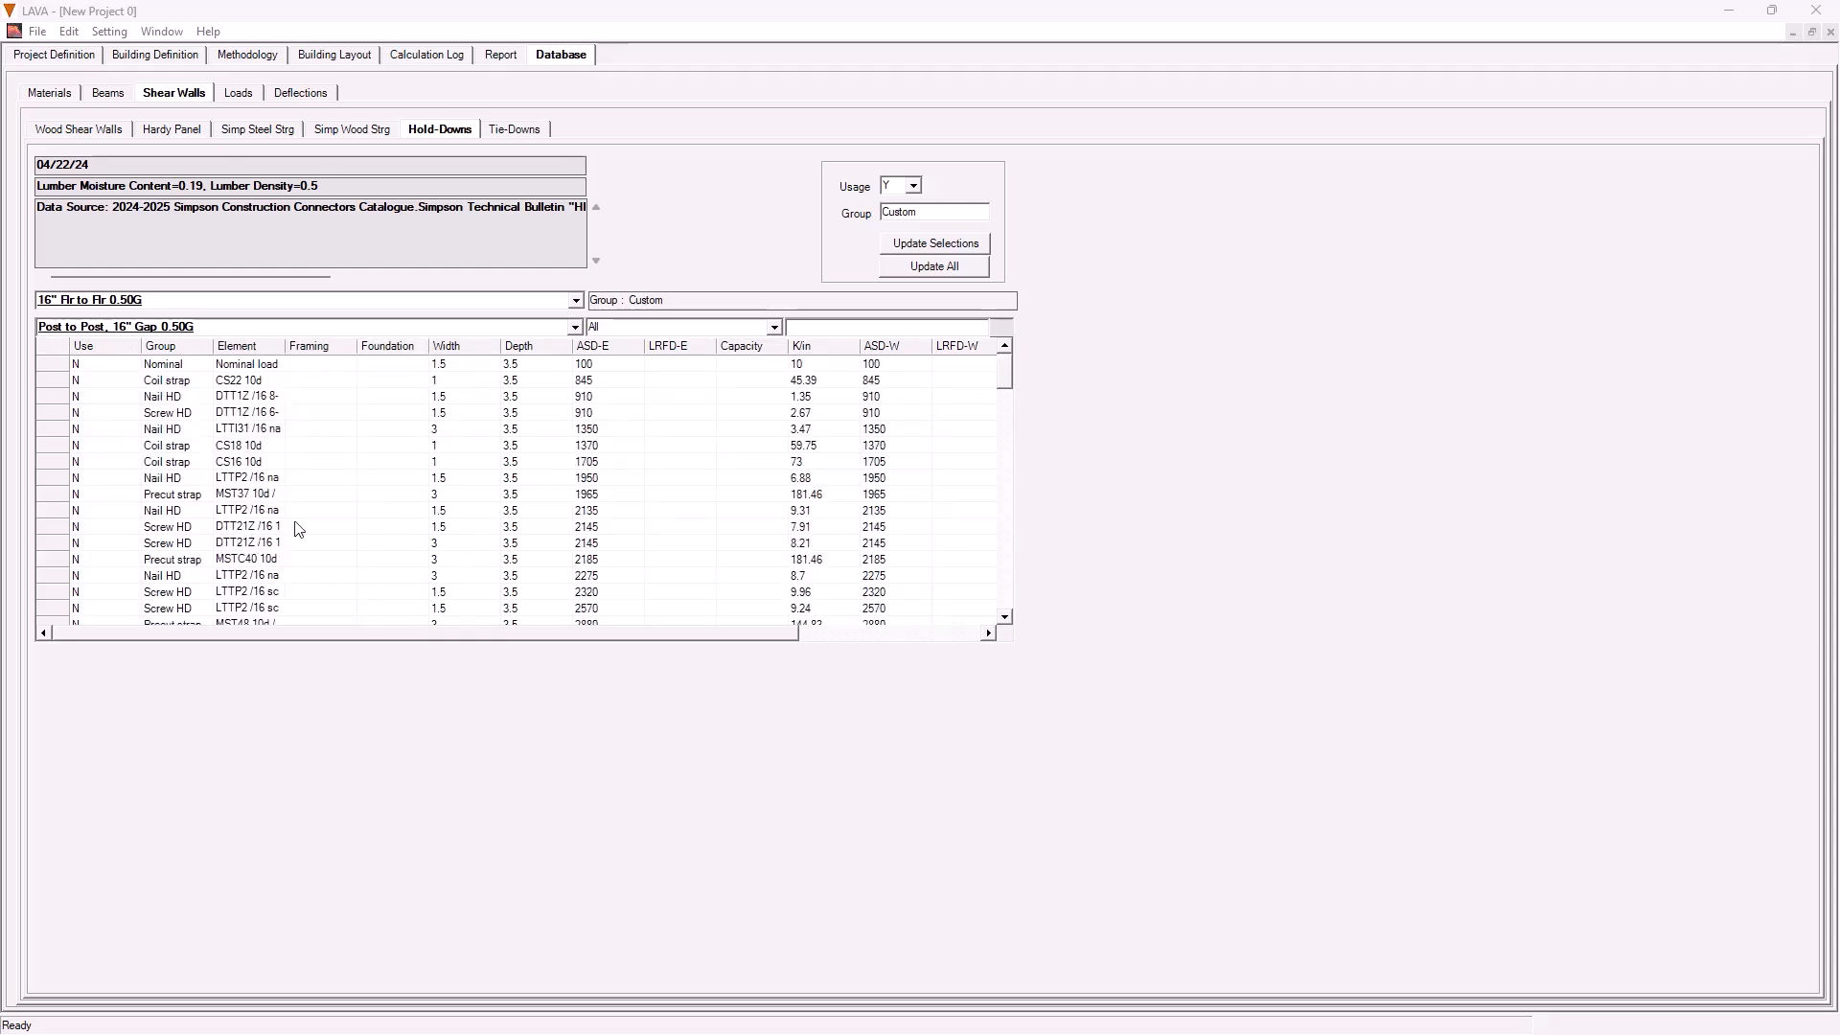
{"action": "left_click", "coordinate": [190, 351]}
{"action": "left_click_drag", "start_coordinate": [1006, 371], "coordinate": [1006, 599]}
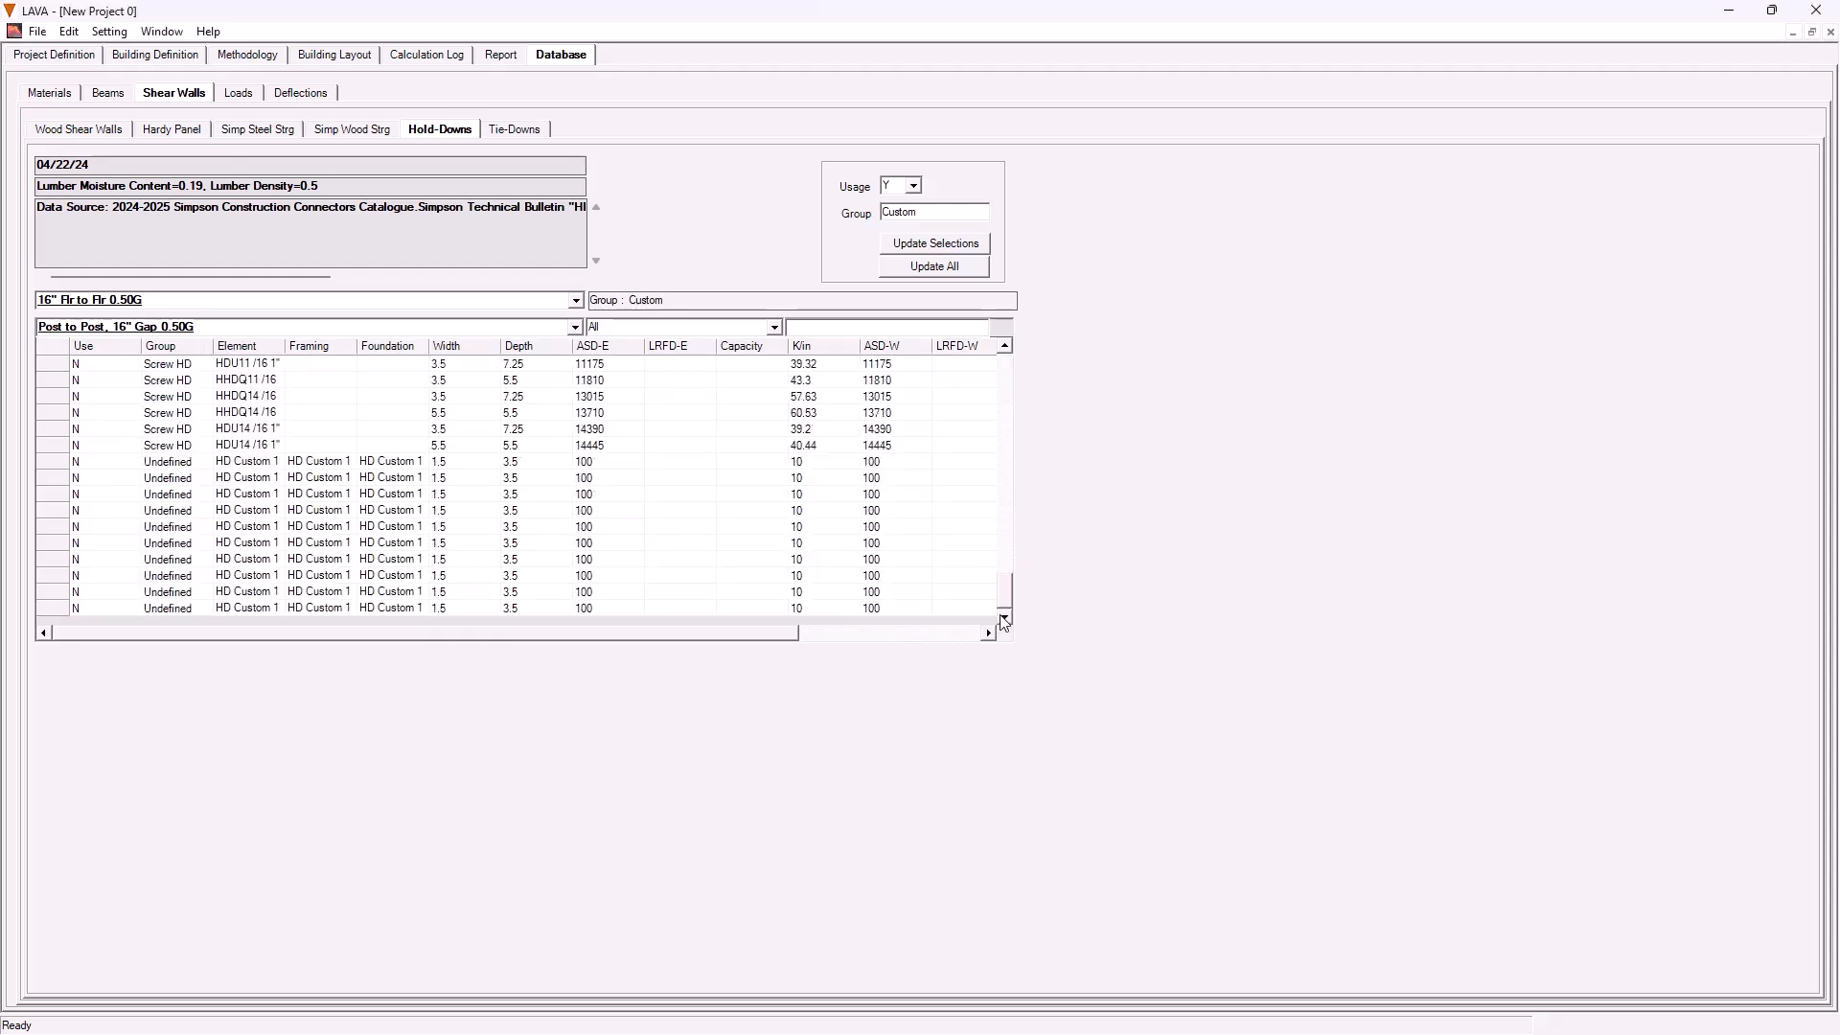
{"action": "left_click", "coordinate": [188, 464]}
{"action": "left_click", "coordinate": [132, 461]}
- Temporarily unlock the databases through the project's reset preferences and confirm the unlock
{"action": "left_click", "coordinate": [75, 34]}
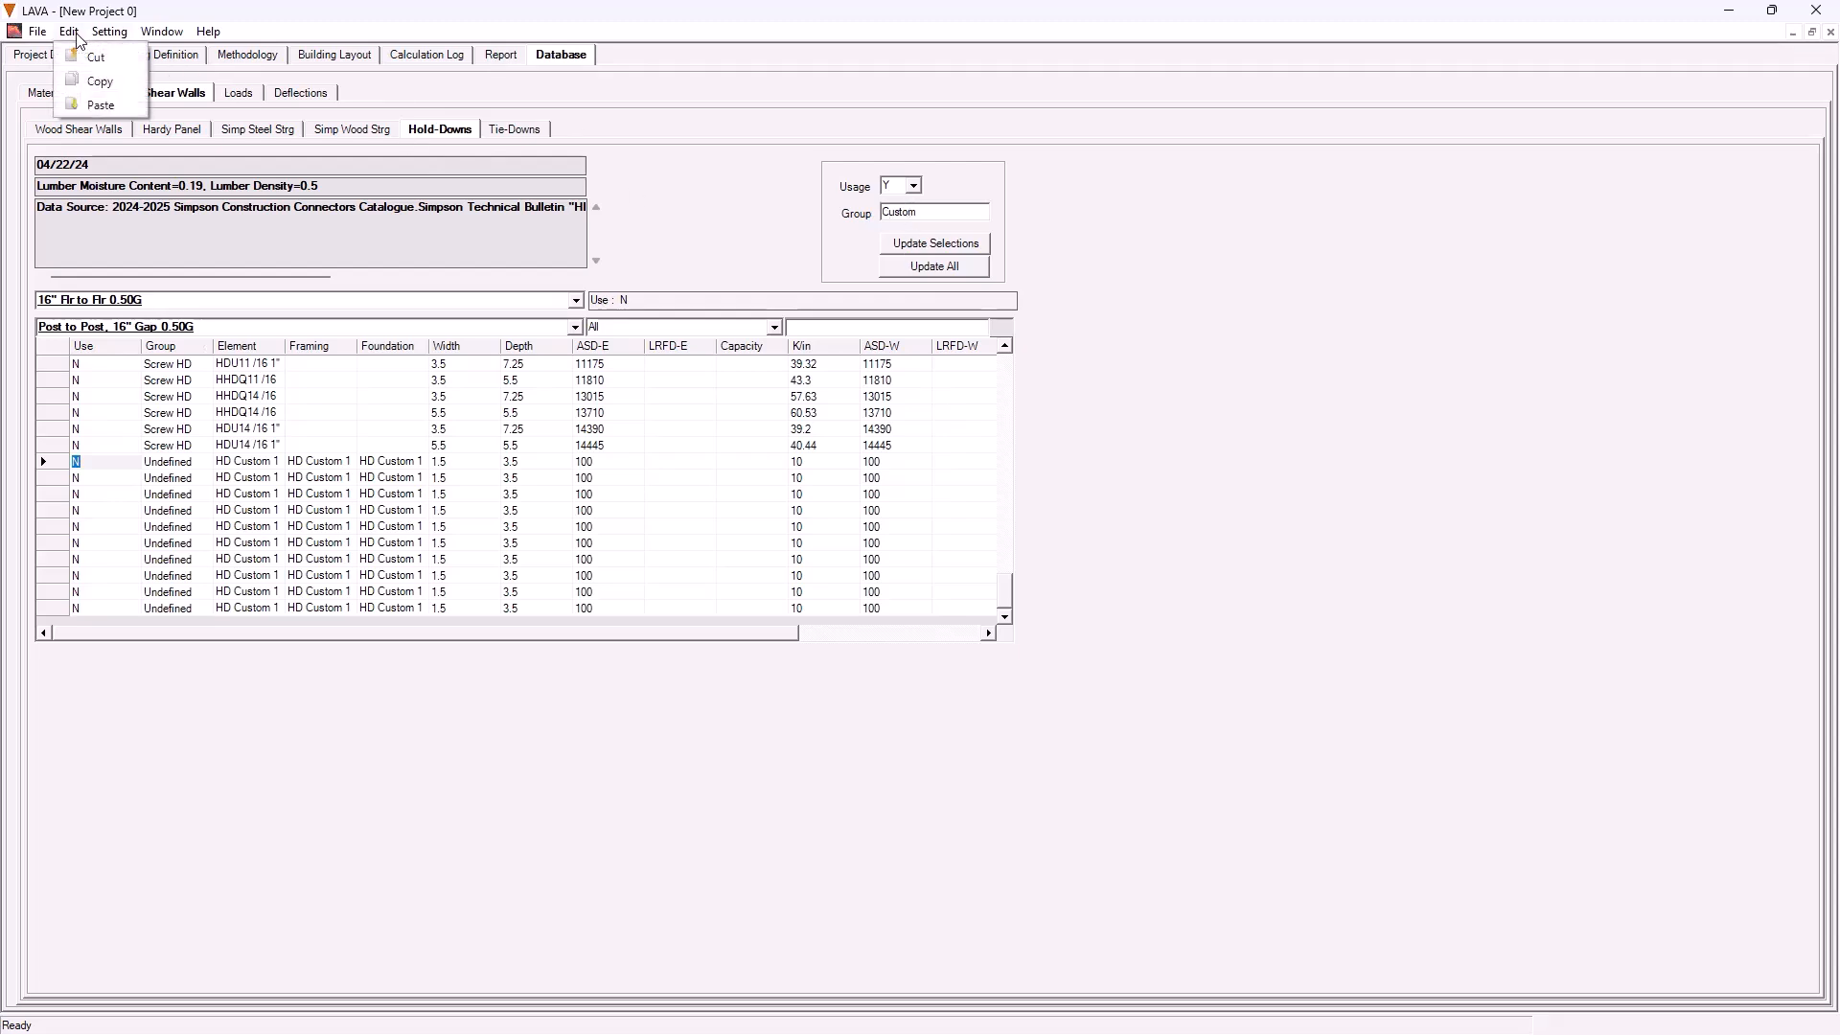
{"action": "mouse_move", "coordinate": [109, 35]}
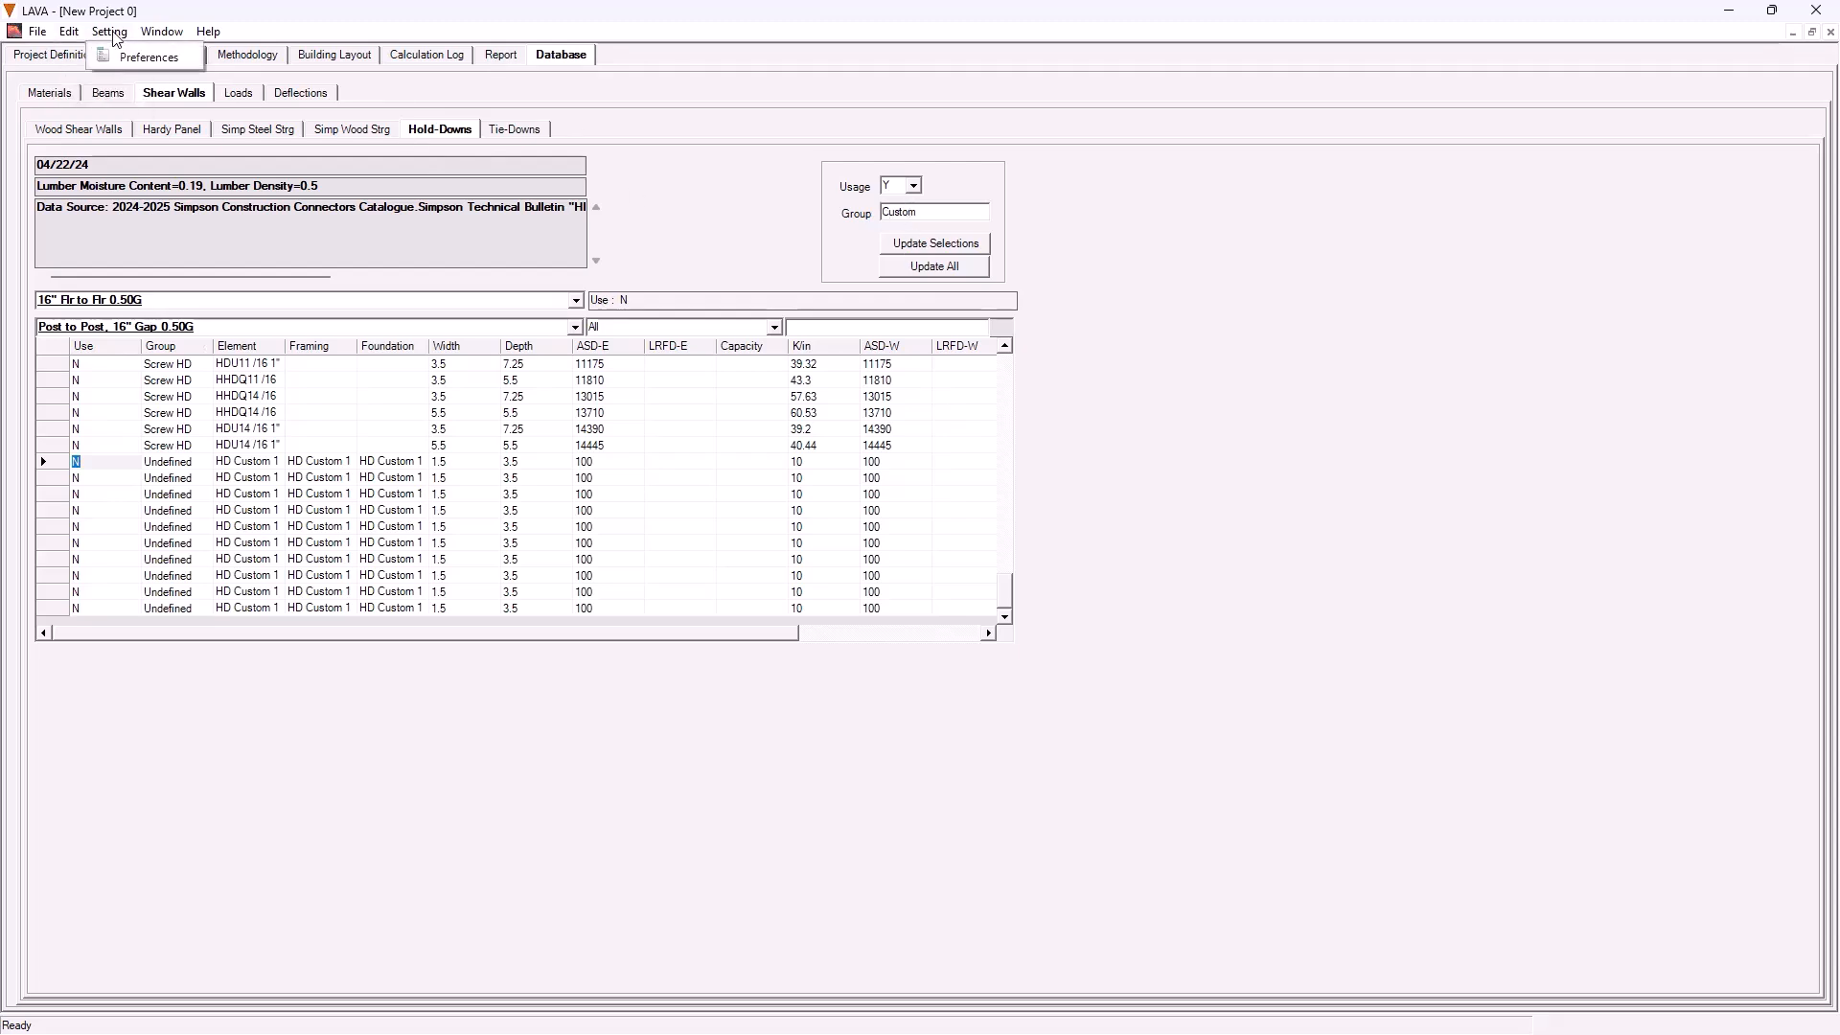
{"action": "left_click", "coordinate": [153, 63]}
{"action": "left_click", "coordinate": [946, 263]}
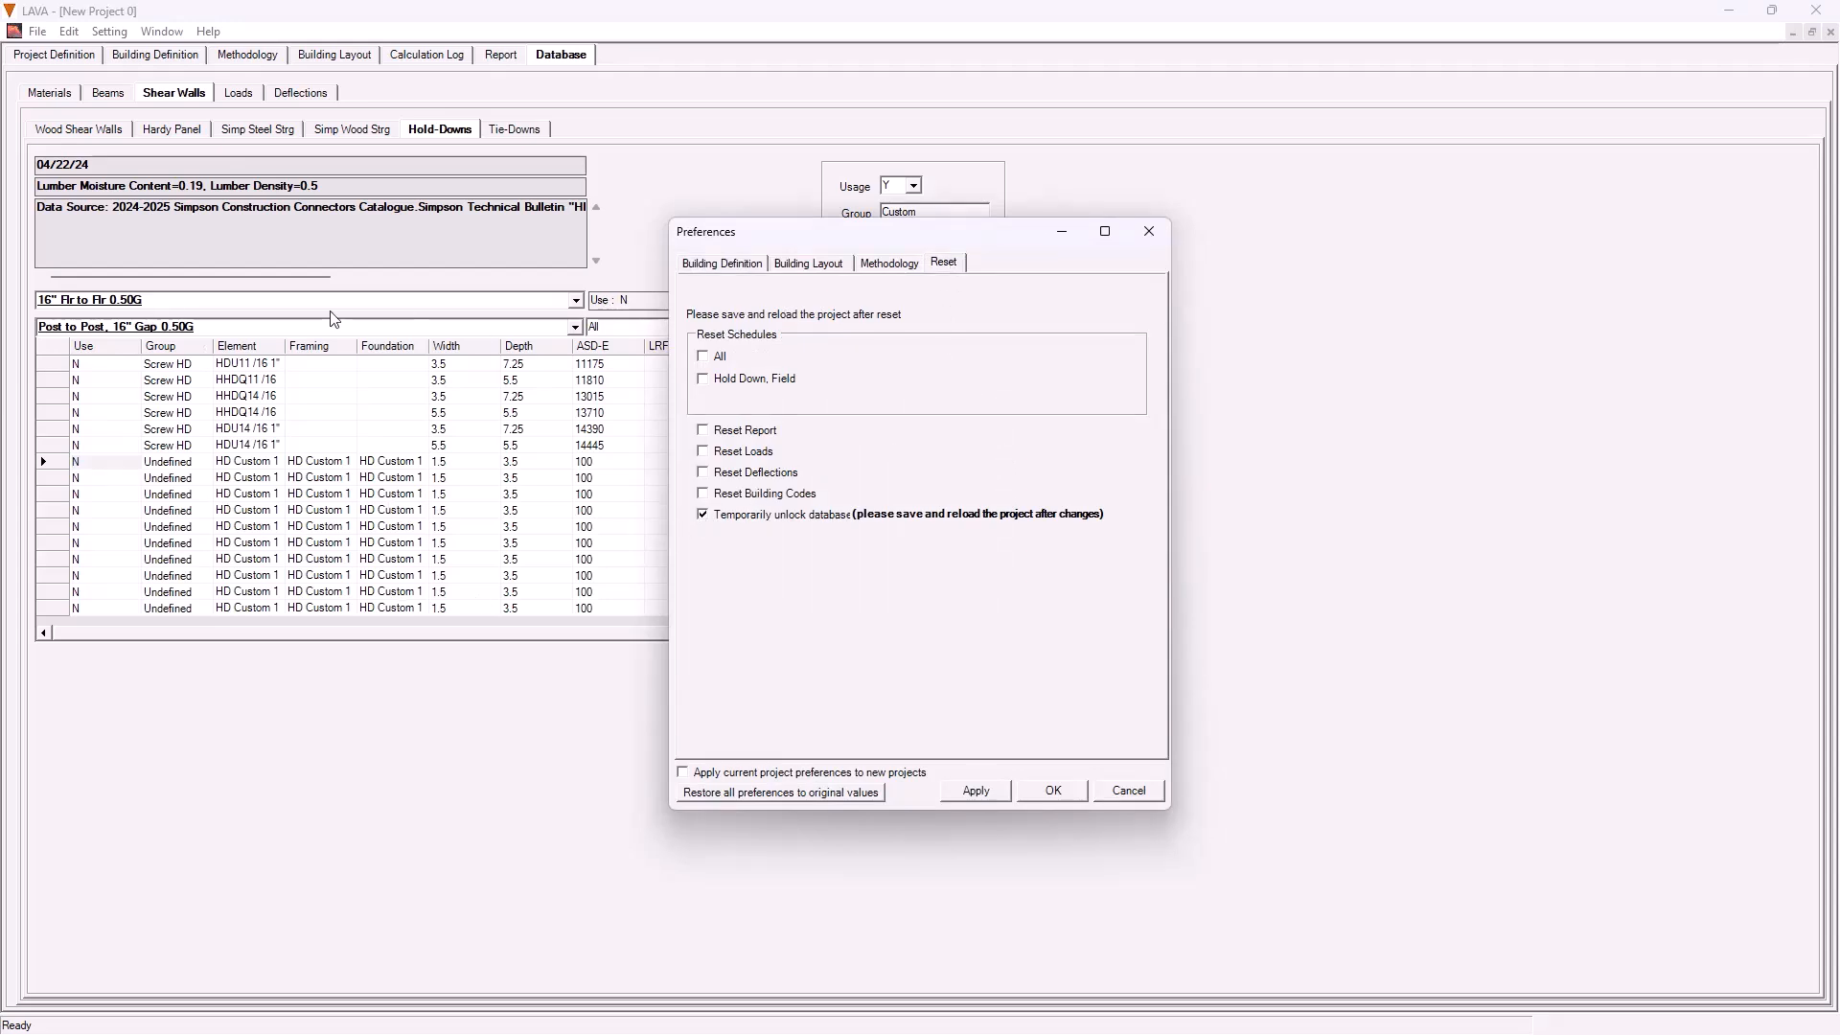
{"action": "left_click", "coordinate": [1054, 792]}
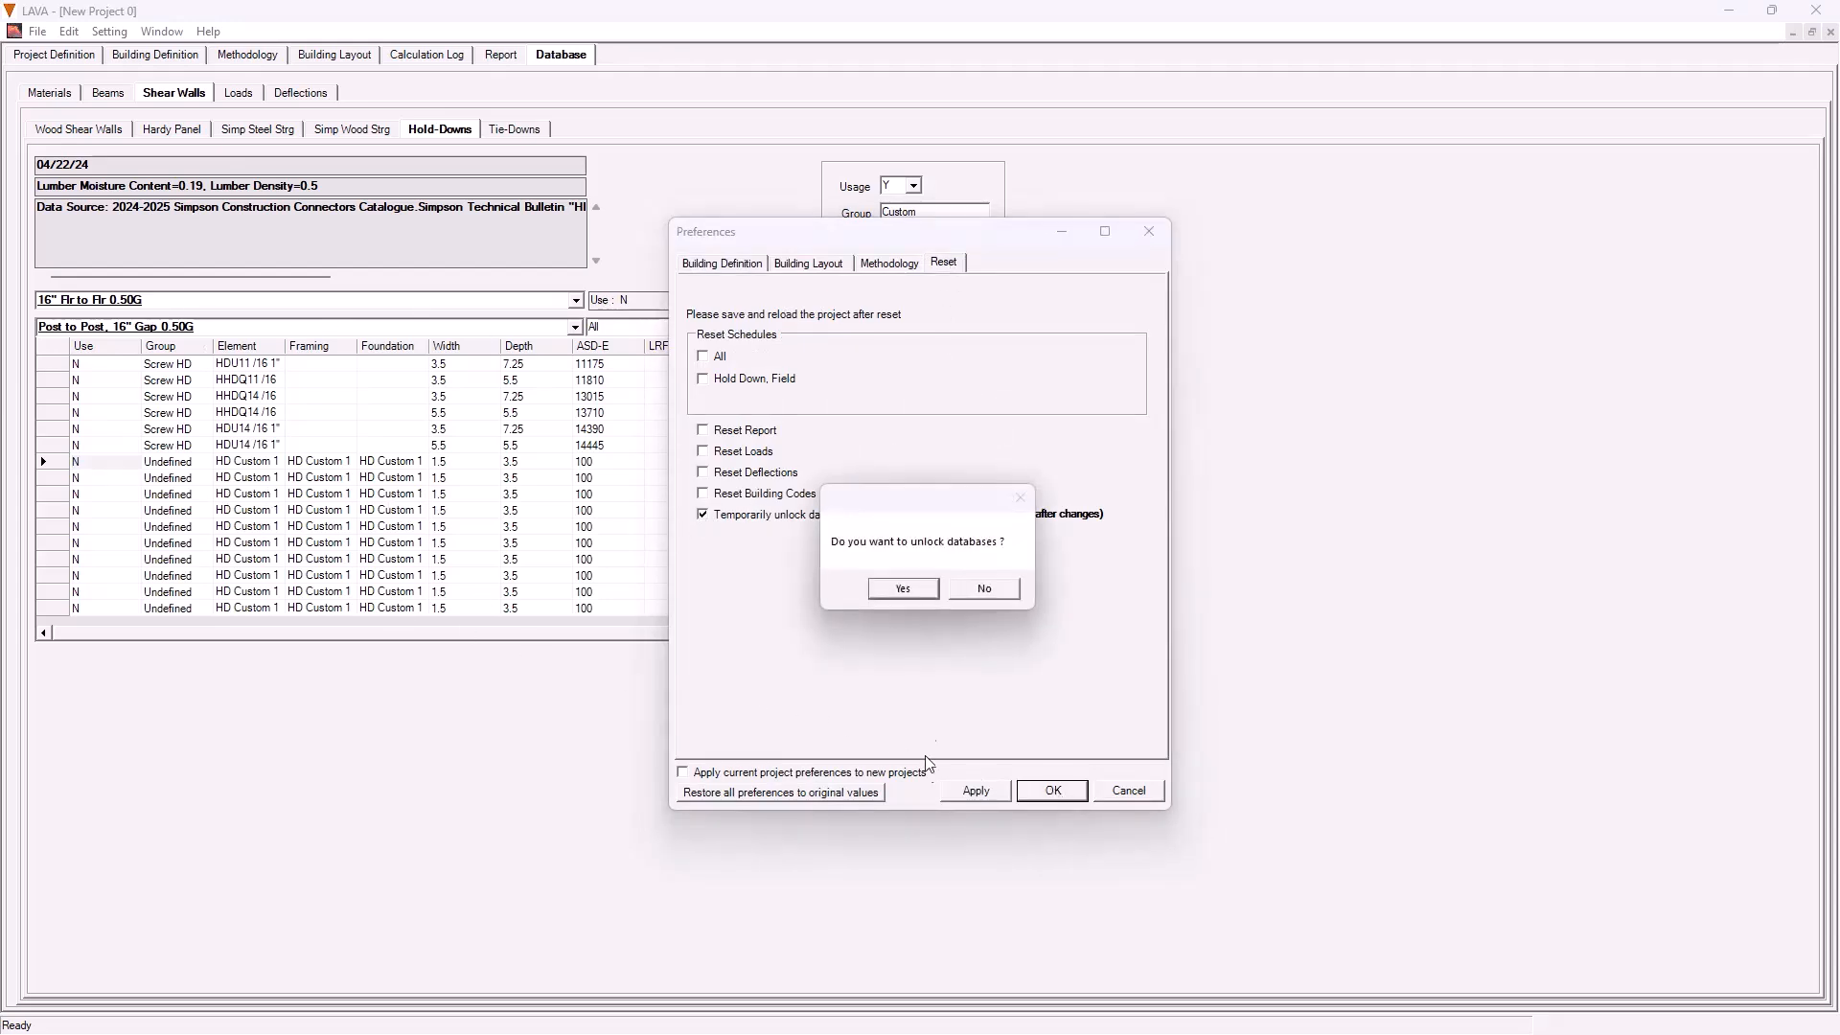
{"action": "left_click", "coordinate": [899, 594]}
- Define the first Undefined row with group New HD, element HD111 and framing HD111
{"action": "left_click", "coordinate": [167, 464]}
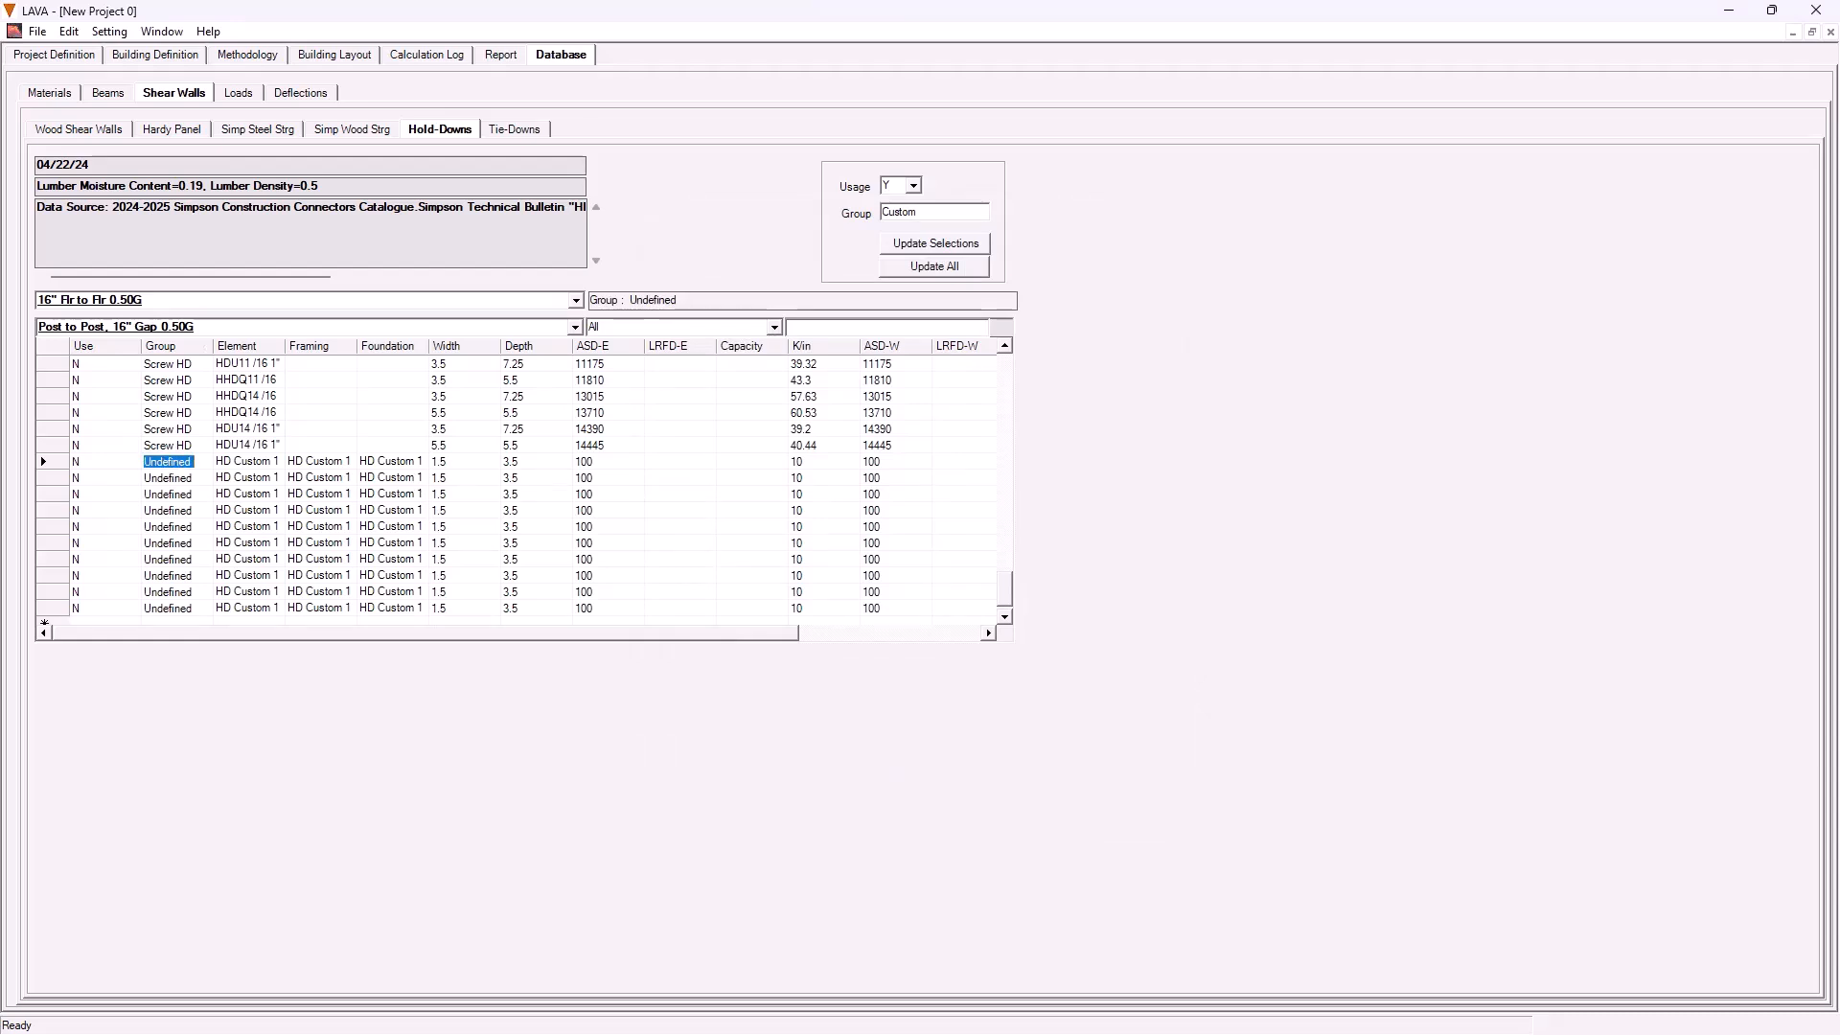
{"action": "type", "text": "New HD"}
{"action": "key", "text": "Tab"}
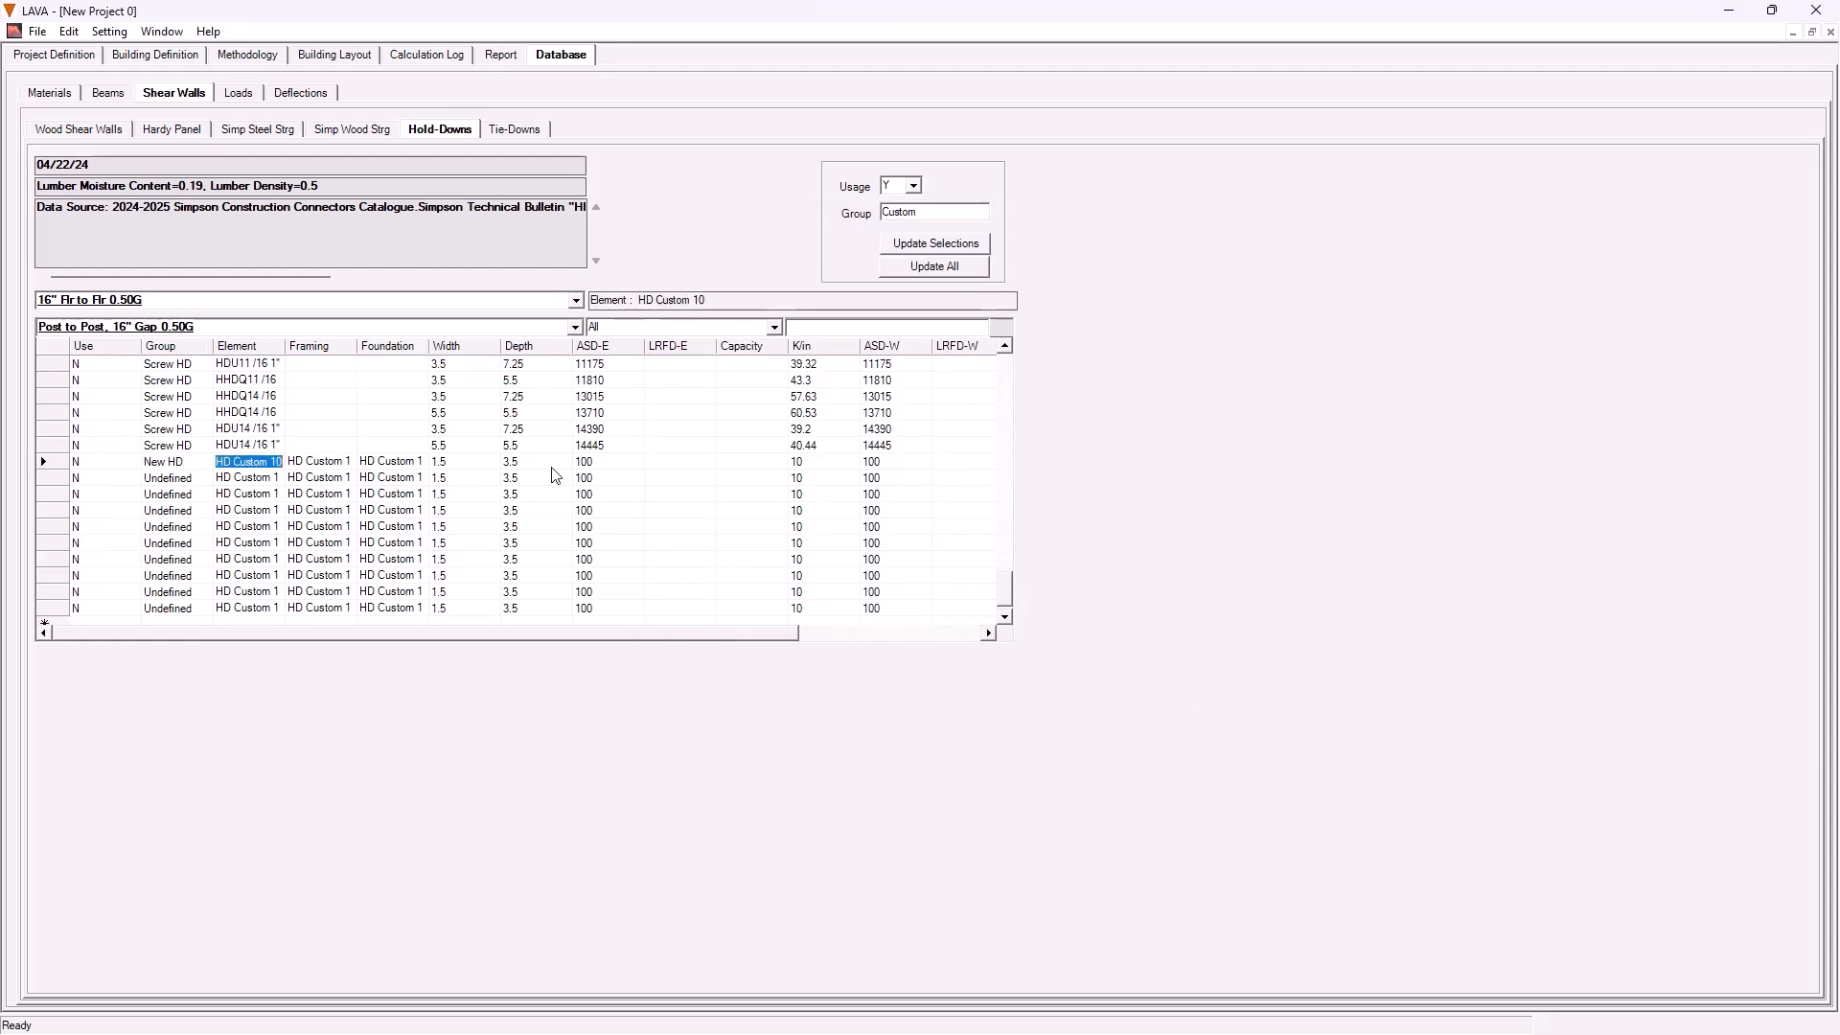
{"action": "type", "text": "HS"}
{"action": "type", "text": "111"}
{"action": "key", "text": "Tab"}
{"action": "type", "text": "HD"}
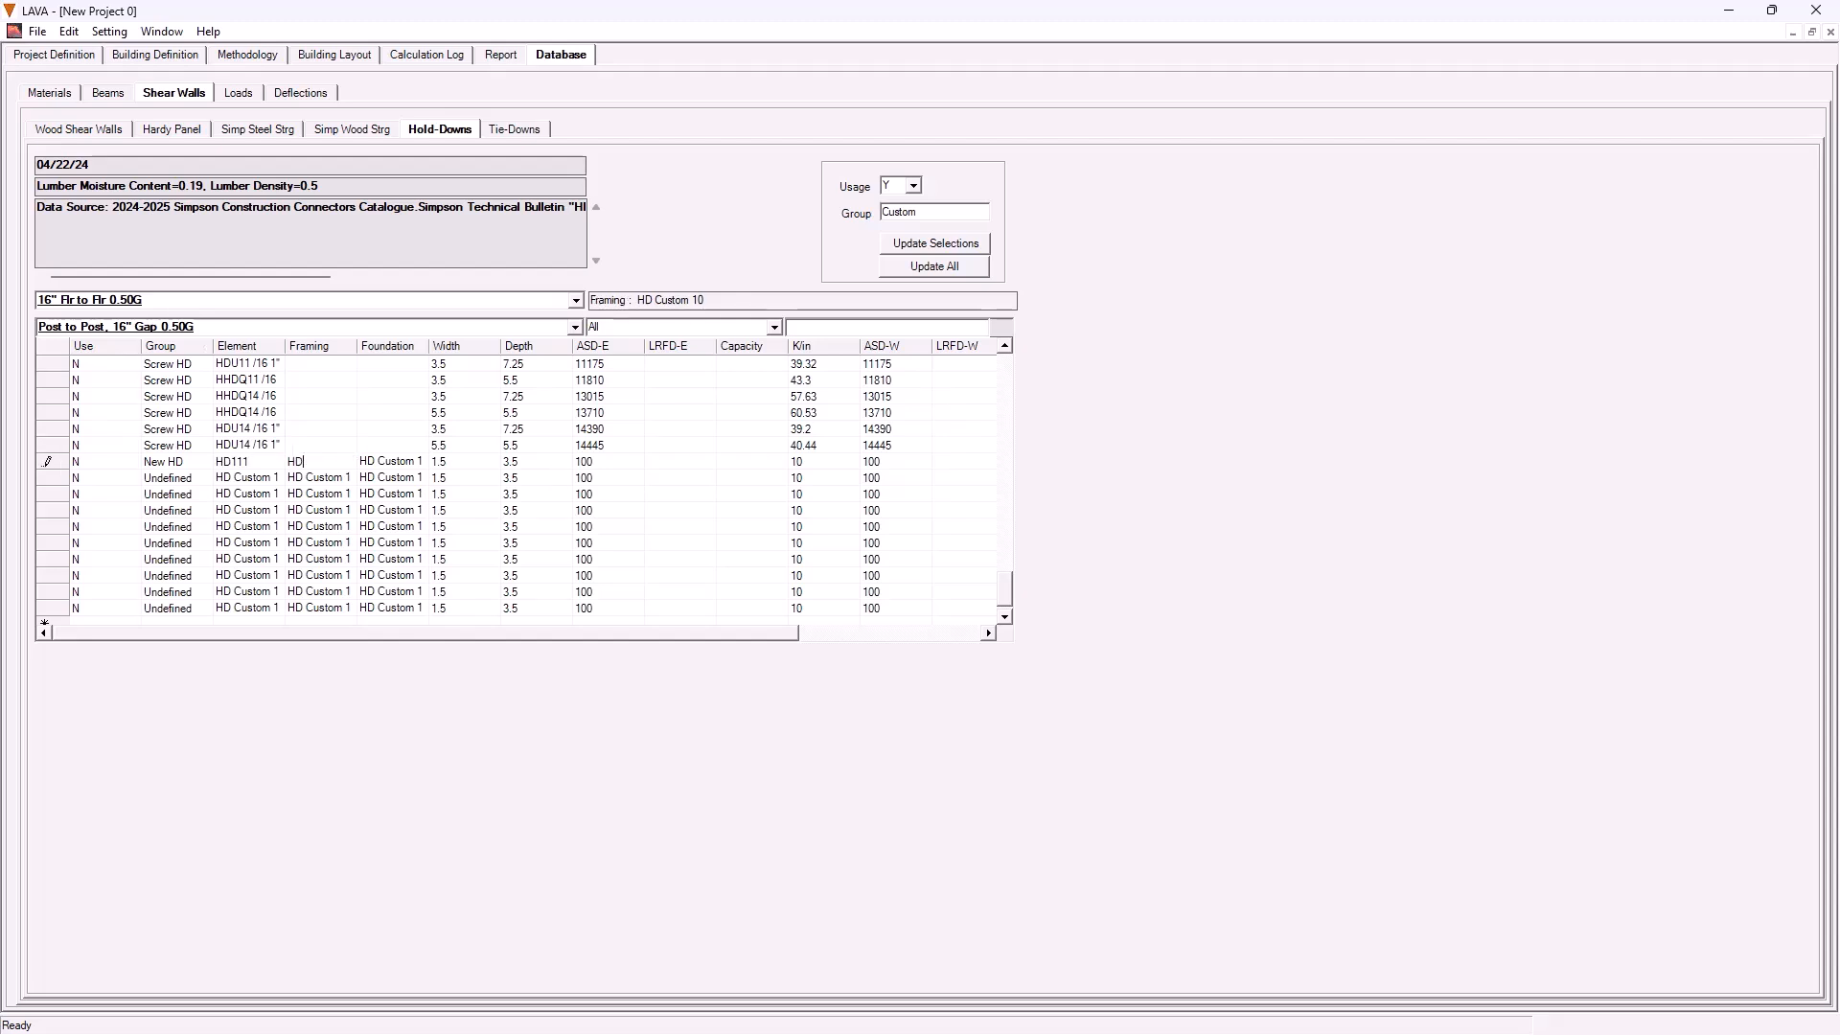
{"action": "type", "text": "111"}
{"action": "left_click", "coordinate": [584, 461]}
- Look through the group-sorted hold-down table and locate the New HD row
{"action": "scroll", "coordinate": [972, 491], "scroll_direction": "down", "scroll_amount": 1}
{"action": "scroll", "coordinate": [972, 491], "scroll_direction": "down", "scroll_amount": 10}
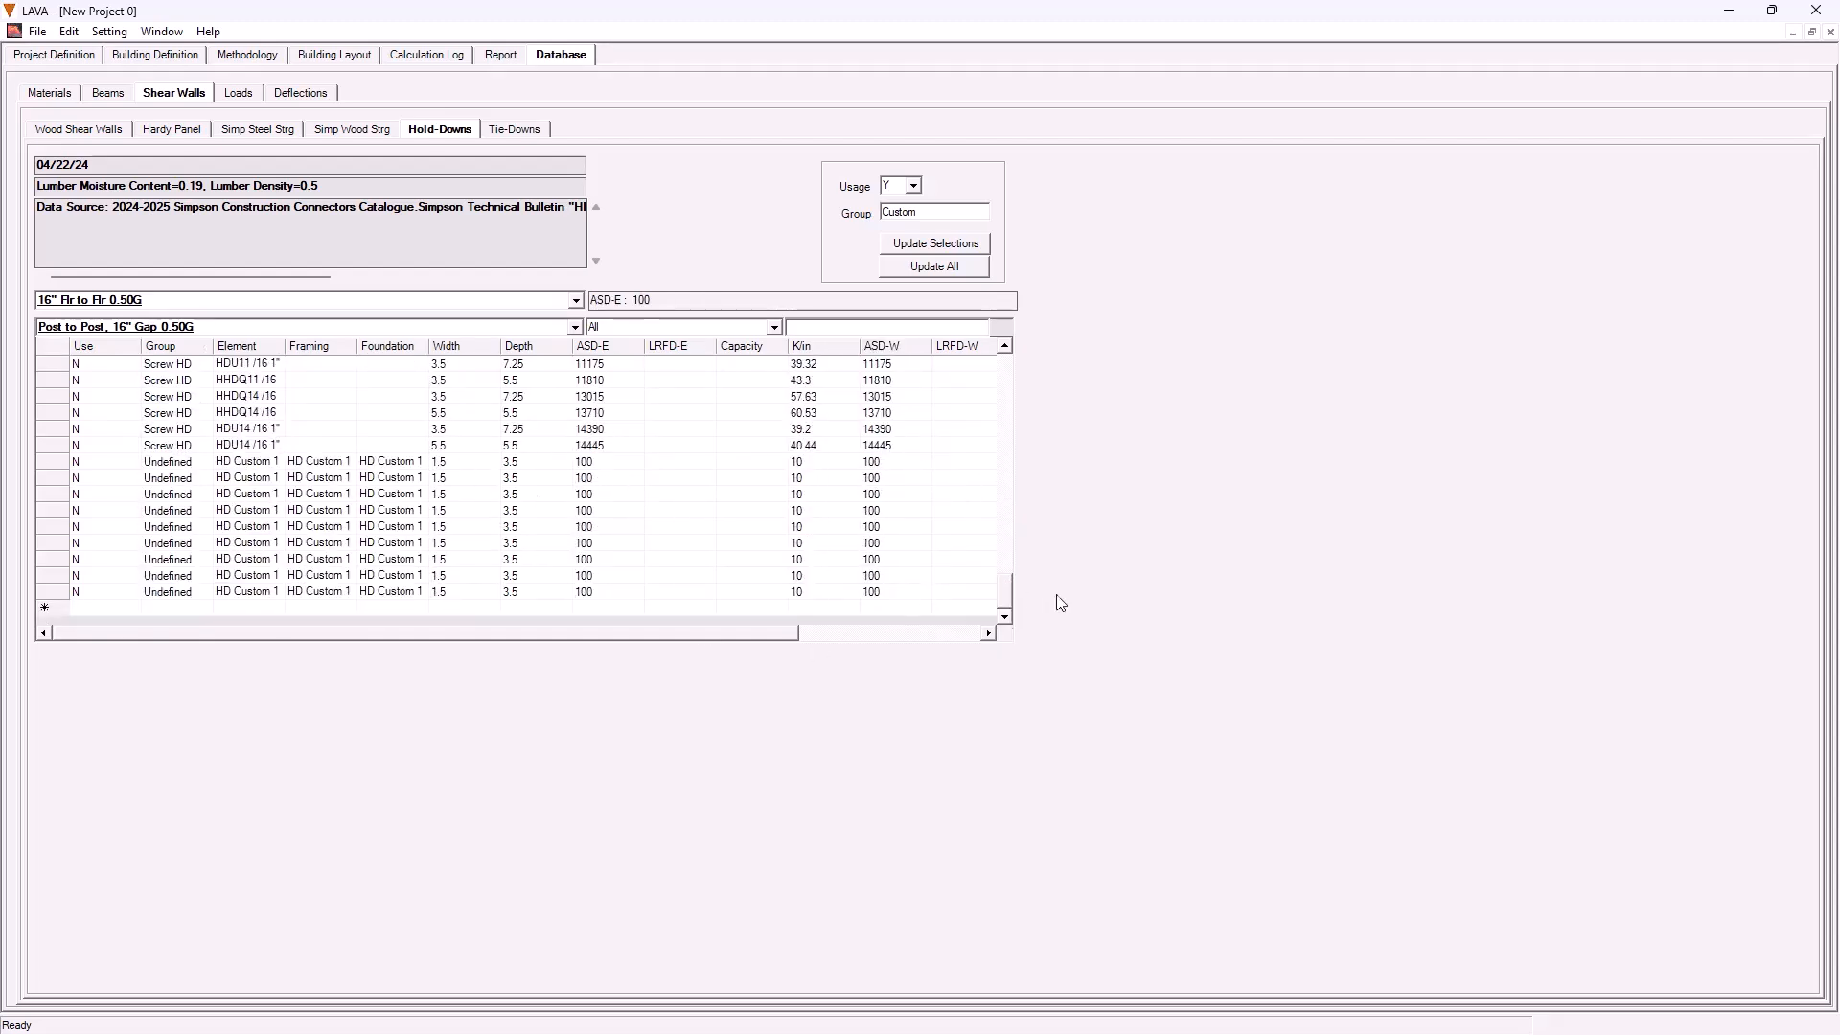
{"action": "left_click_drag", "start_coordinate": [1011, 589], "coordinate": [985, 448]}
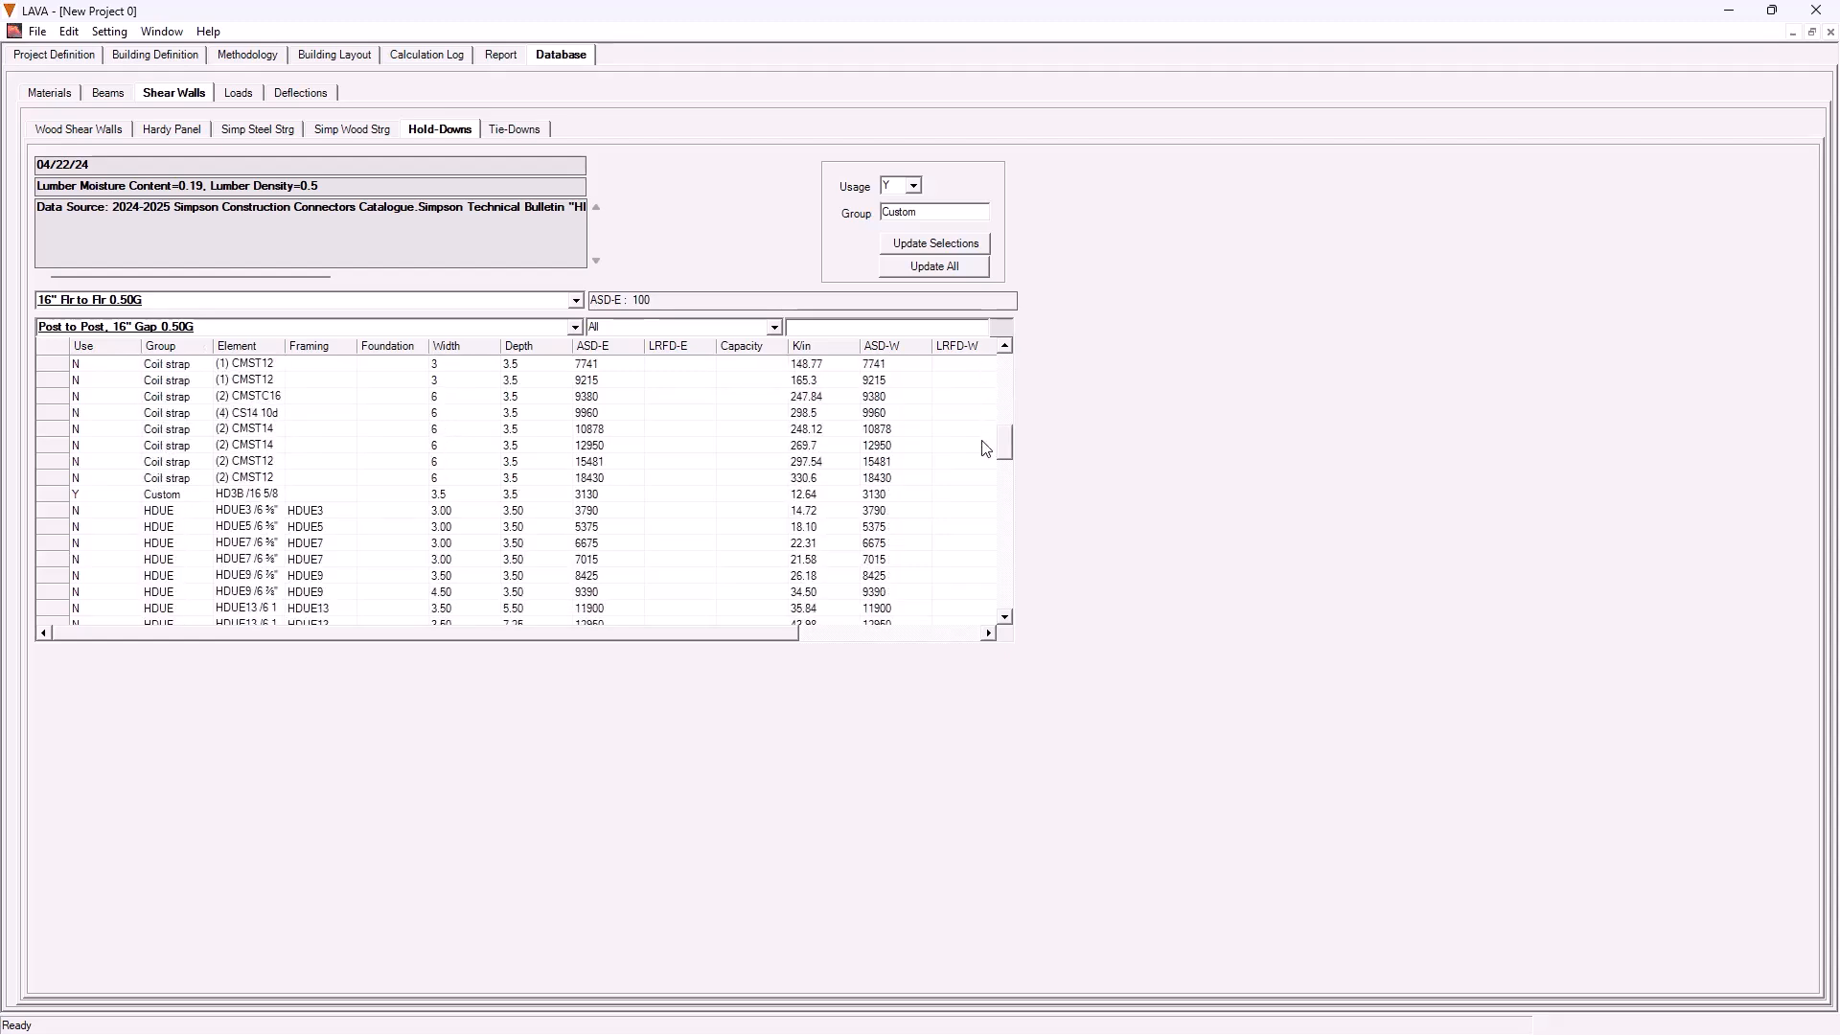
{"action": "left_click", "coordinate": [175, 494]}
{"action": "scroll", "coordinate": [690, 536], "scroll_direction": "down", "scroll_amount": 10}
{"action": "scroll", "coordinate": [580, 542], "scroll_direction": "down", "scroll_amount": 4}
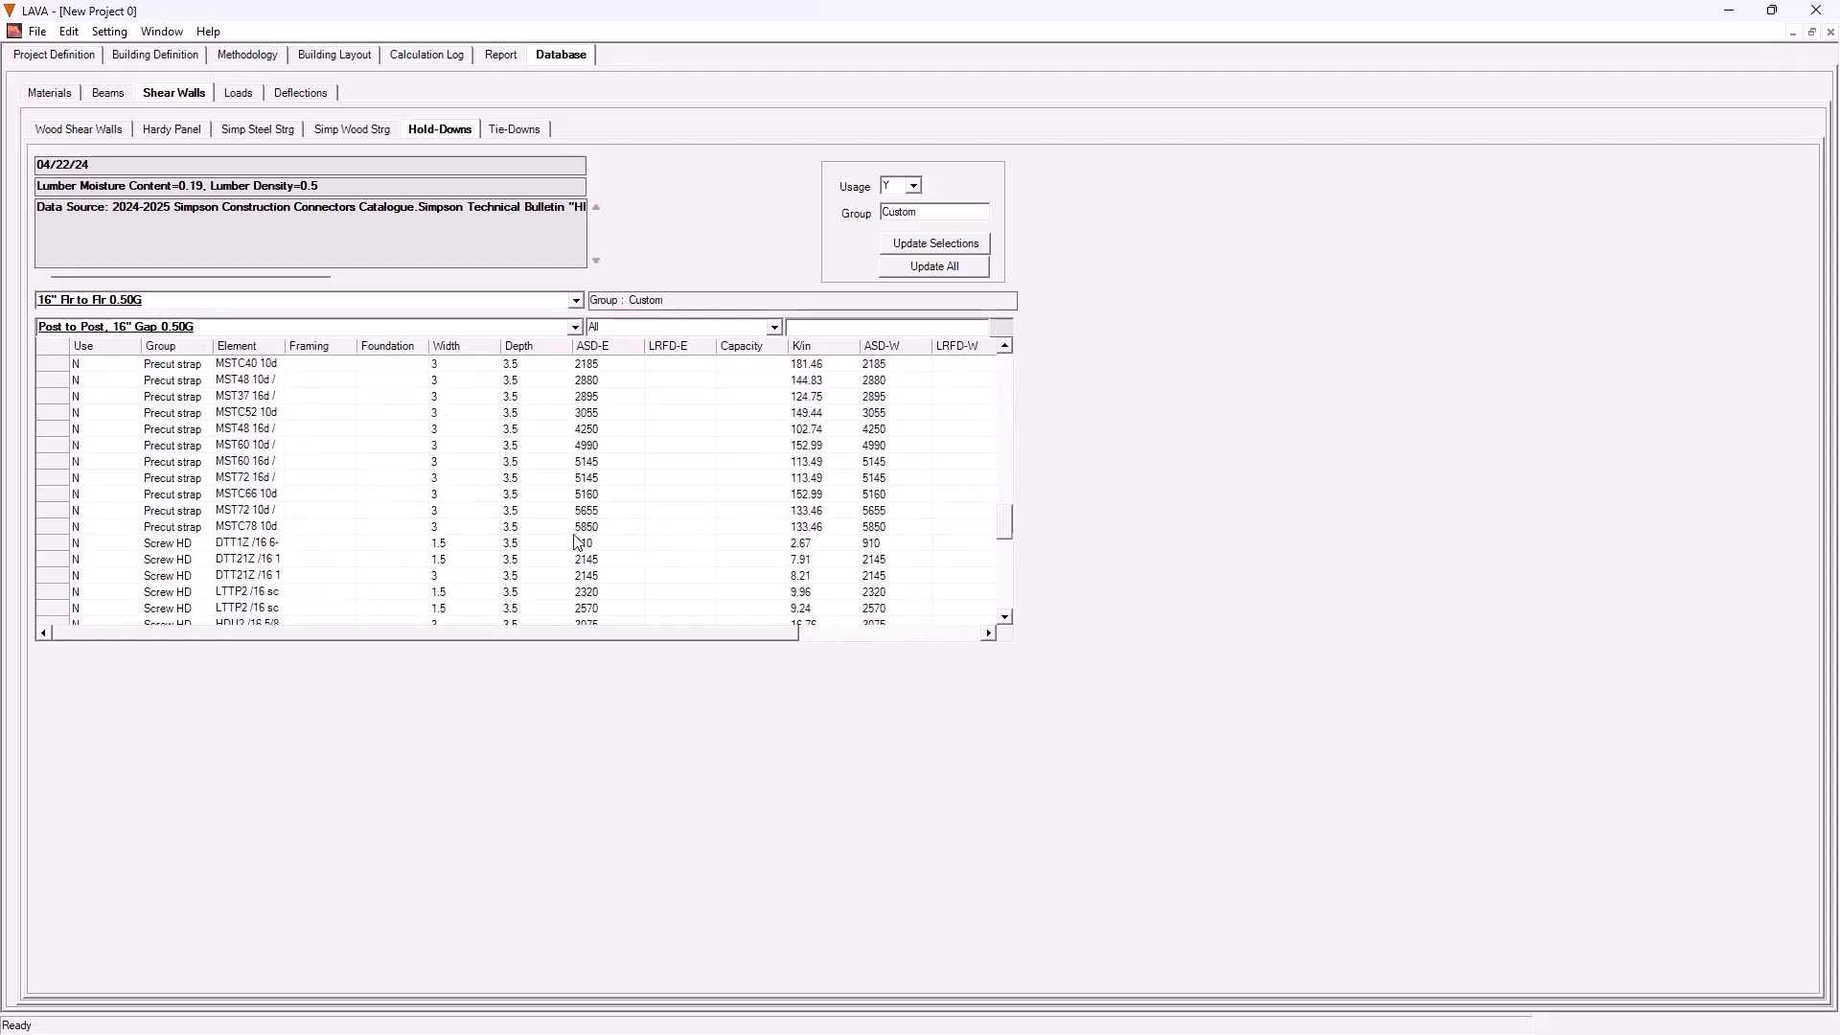
{"action": "scroll", "coordinate": [580, 542], "scroll_direction": "up", "scroll_amount": 2}
{"action": "left_click", "coordinate": [165, 463]}
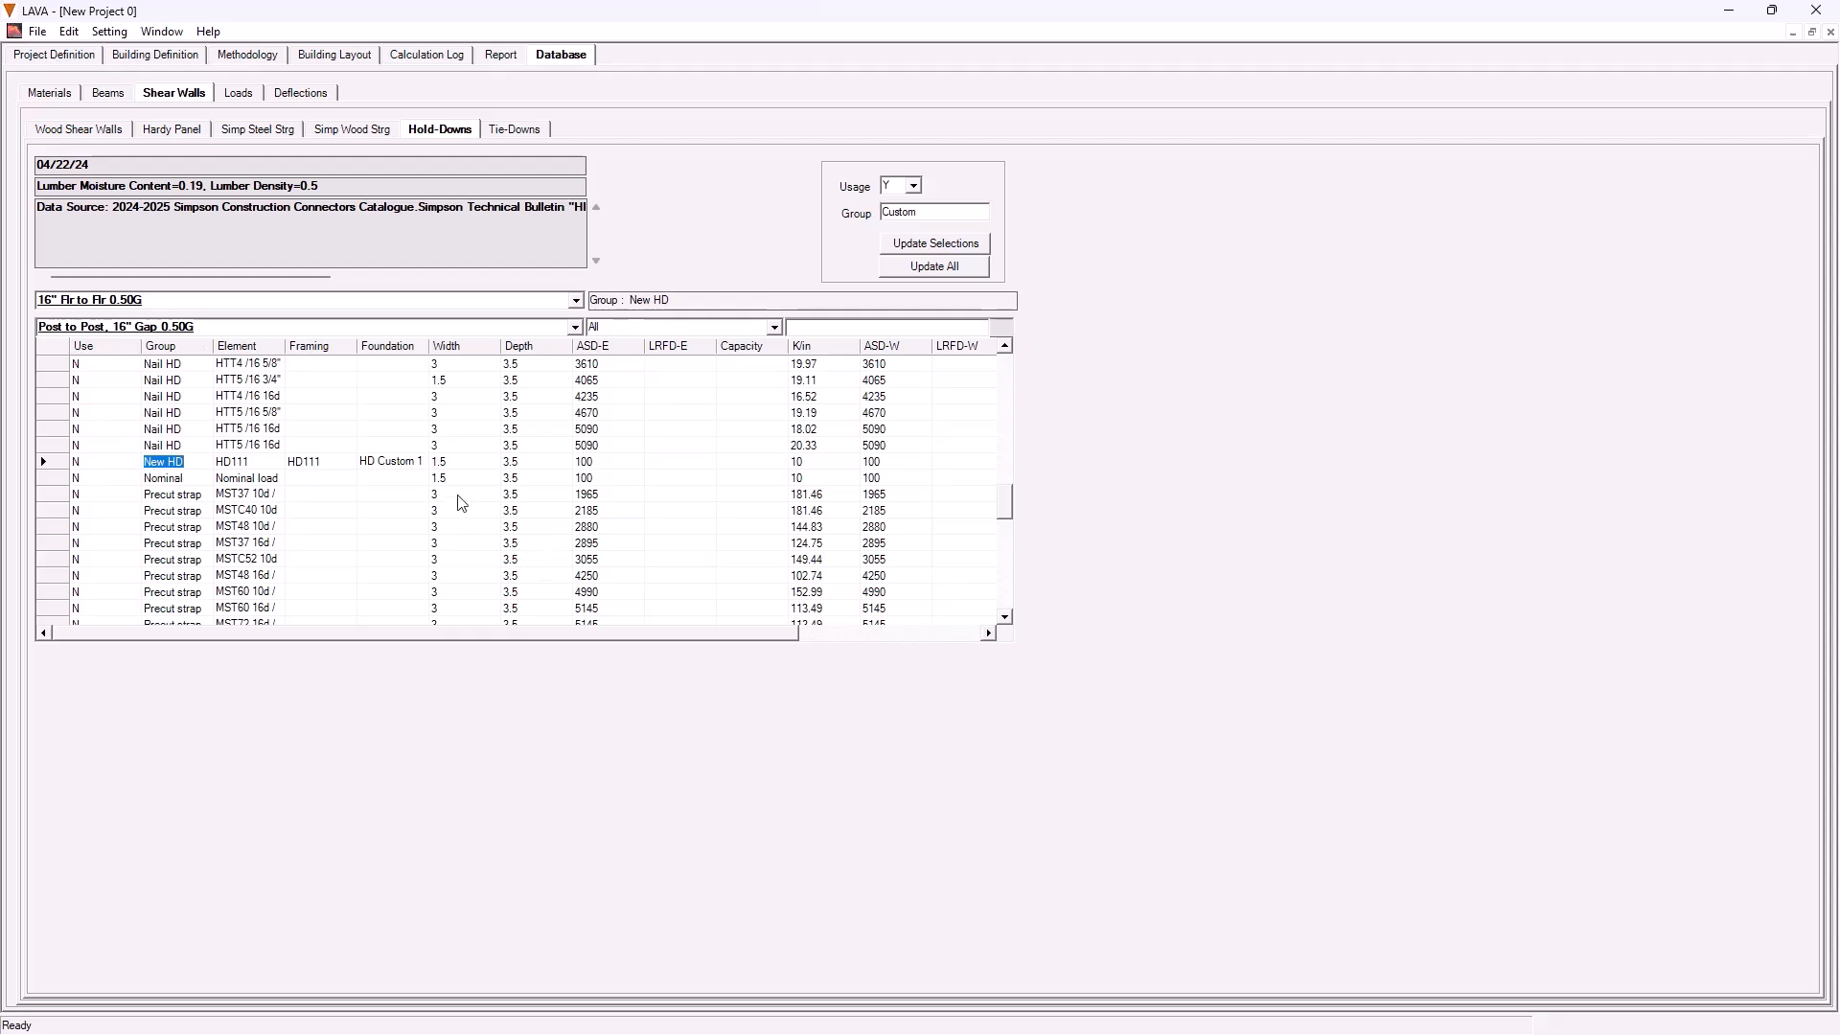
- Set both the ASD-E and ASD-W capacities of the HD111 hold-down to 1000
{"action": "left_click", "coordinate": [463, 464]}
{"action": "left_click", "coordinate": [579, 464]}
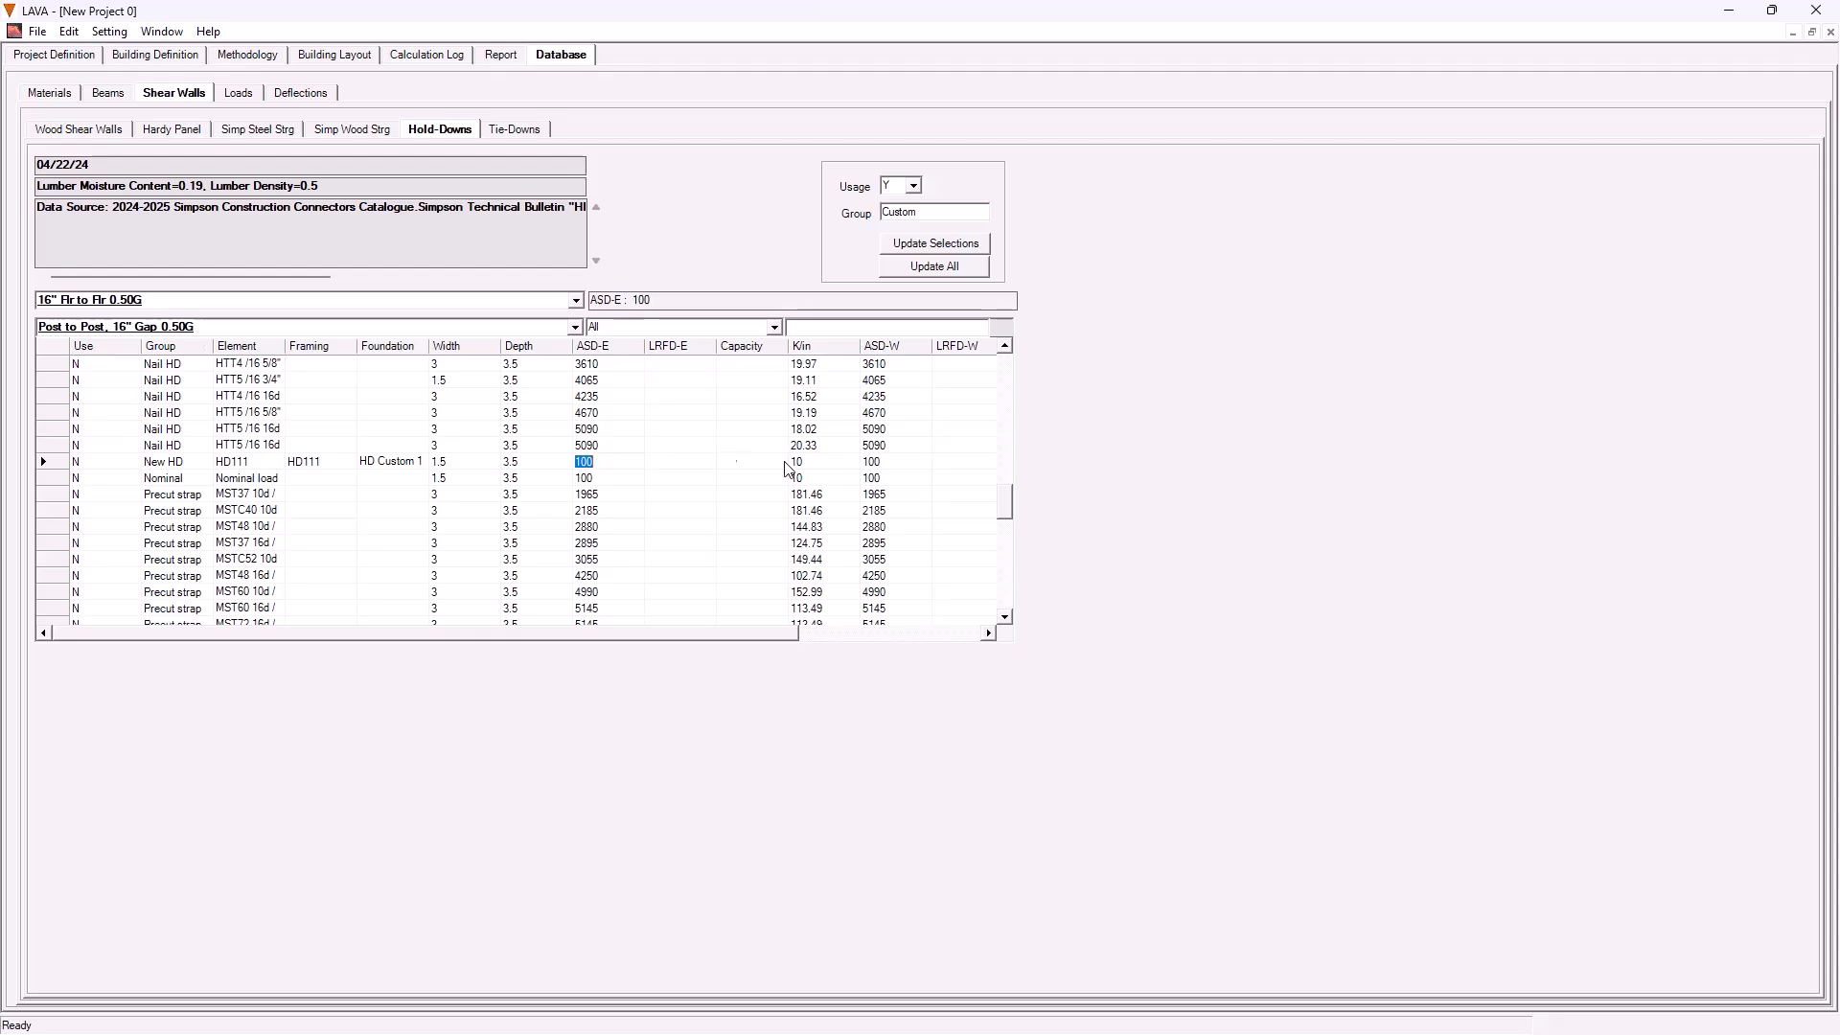
{"action": "left_click", "coordinate": [898, 465]}
{"action": "left_click", "coordinate": [612, 462]}
{"action": "left_click", "coordinate": [611, 462]}
{"action": "type", "text": "0"}
{"action": "left_click", "coordinate": [886, 463]}
{"action": "left_click", "coordinate": [792, 463]}
- Save the project in the Downloads folder under the file name Test2222222
{"action": "left_click", "coordinate": [45, 33]}
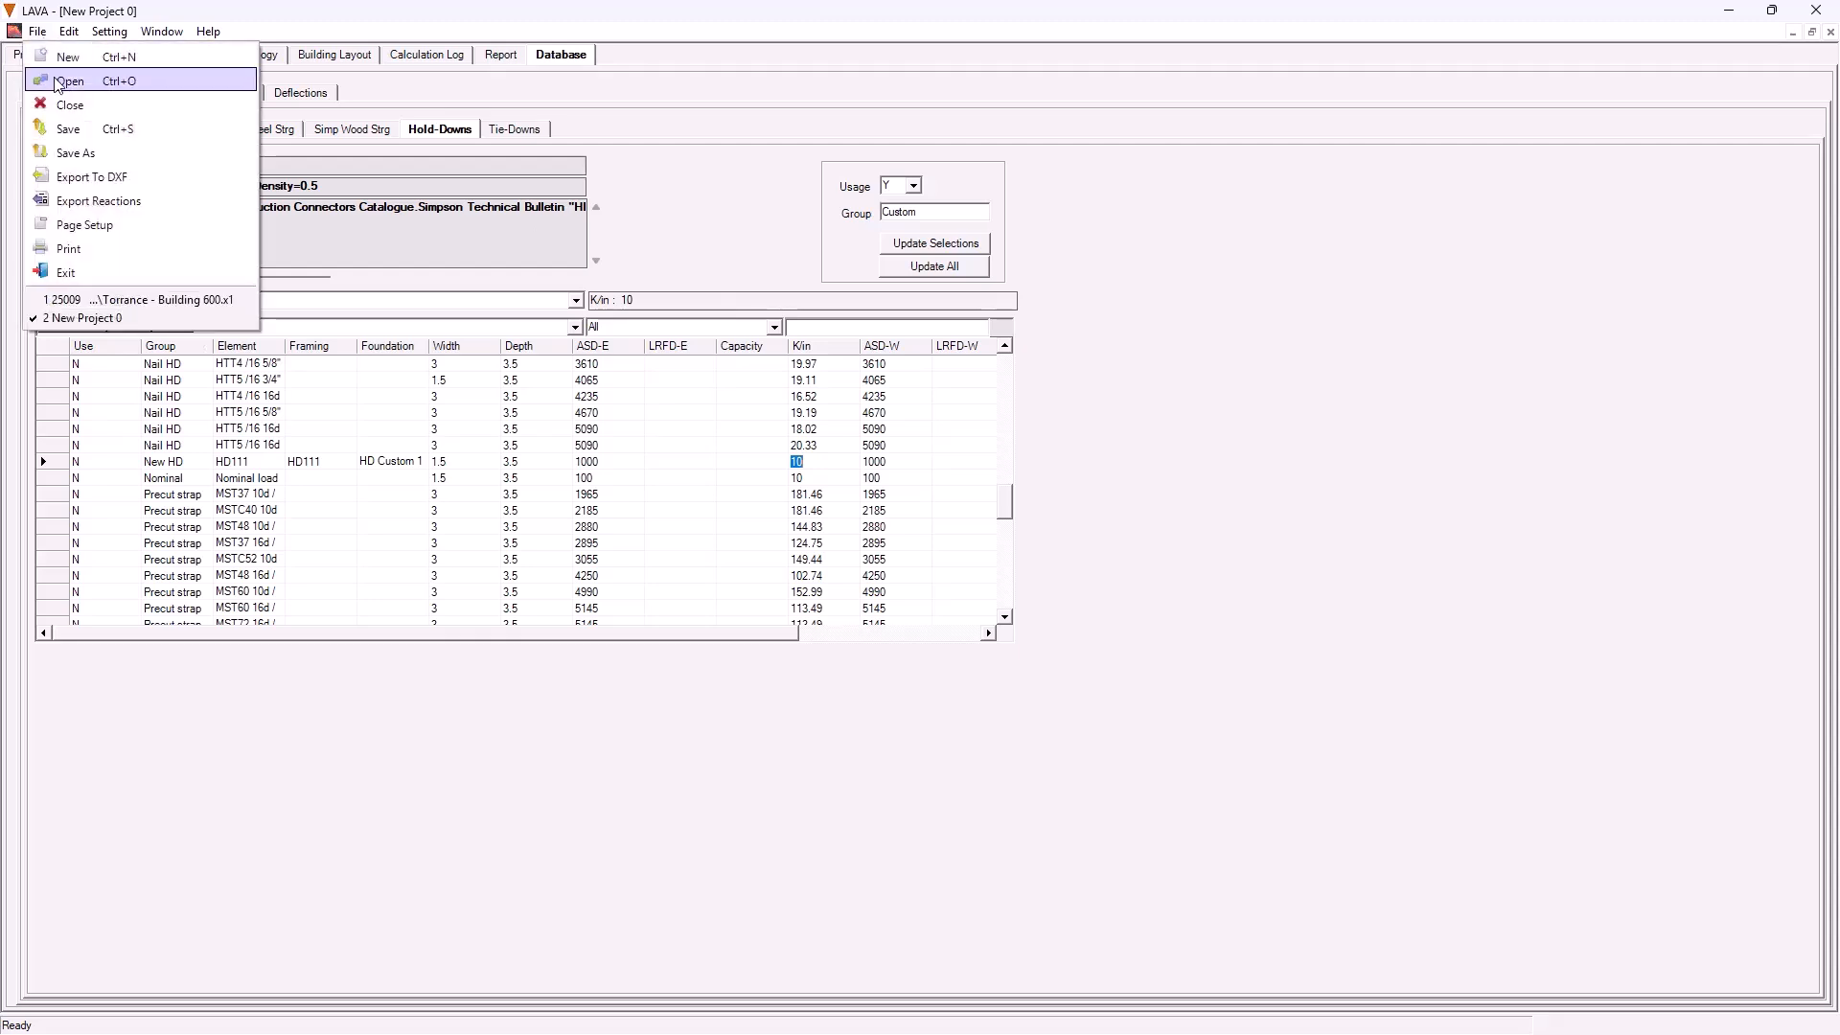
{"action": "left_click", "coordinate": [84, 132]}
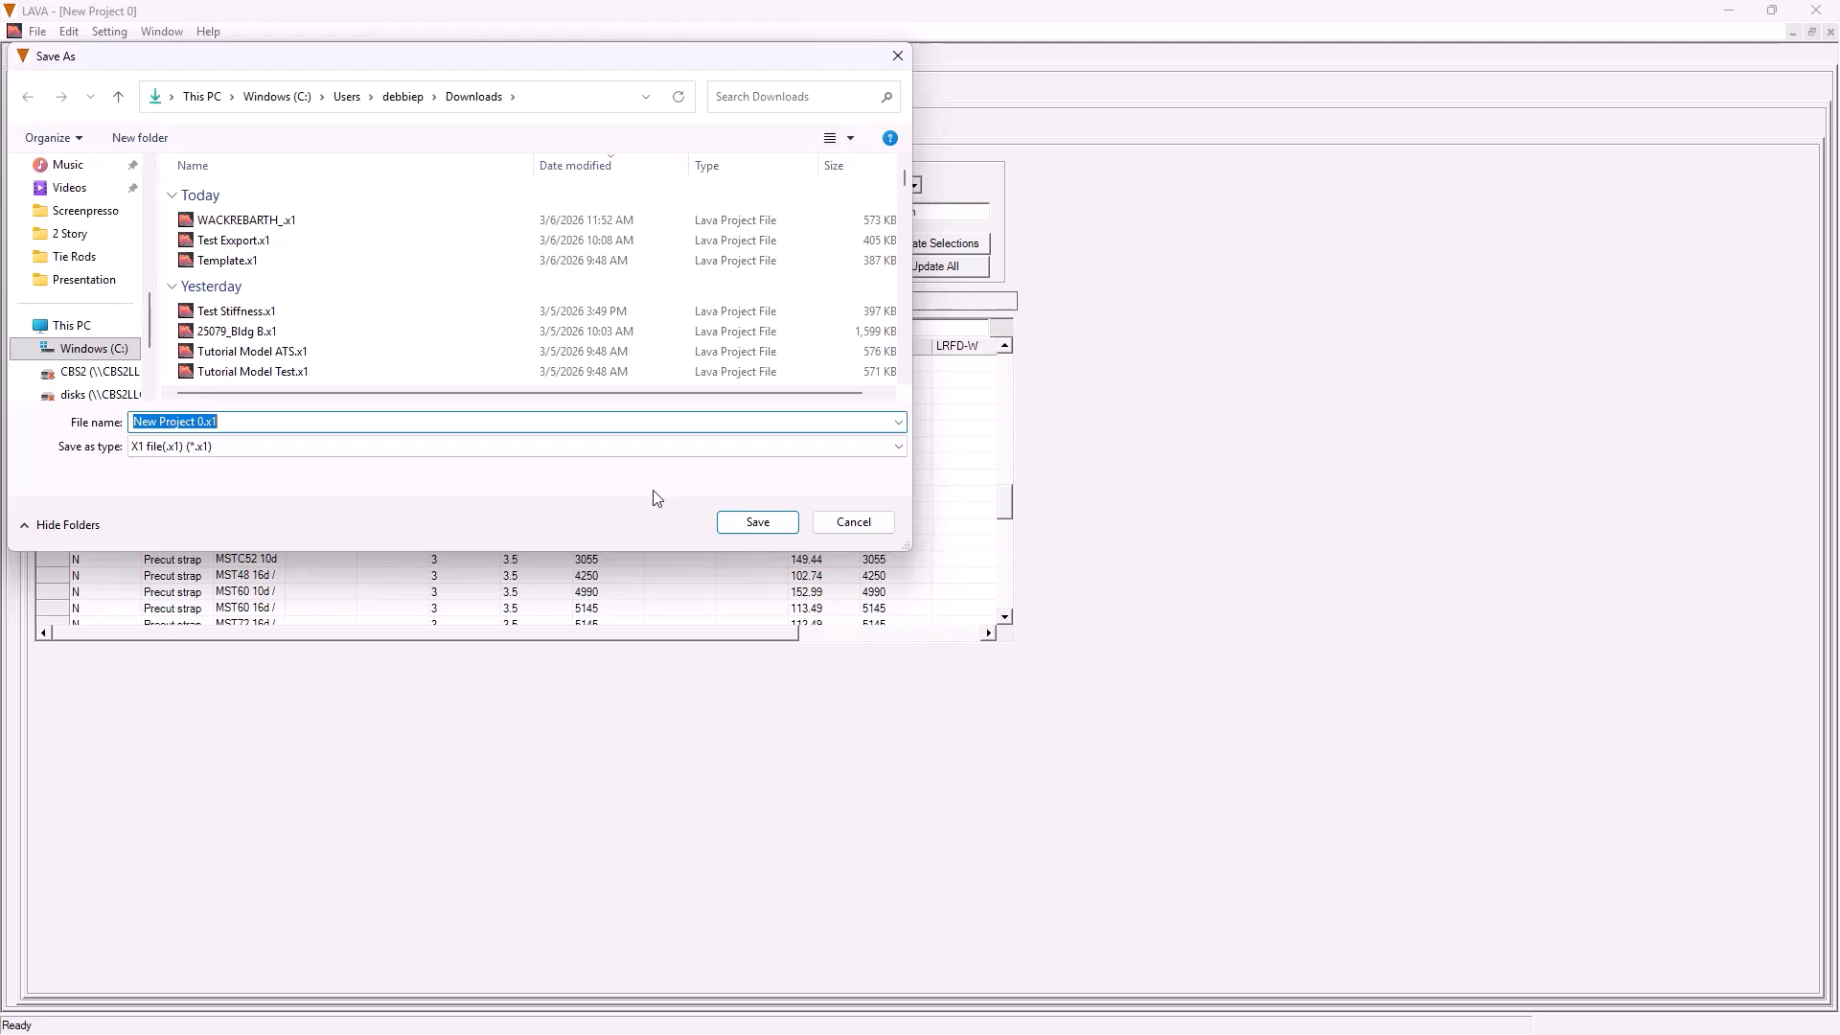
{"action": "type", "text": "Test2222"}
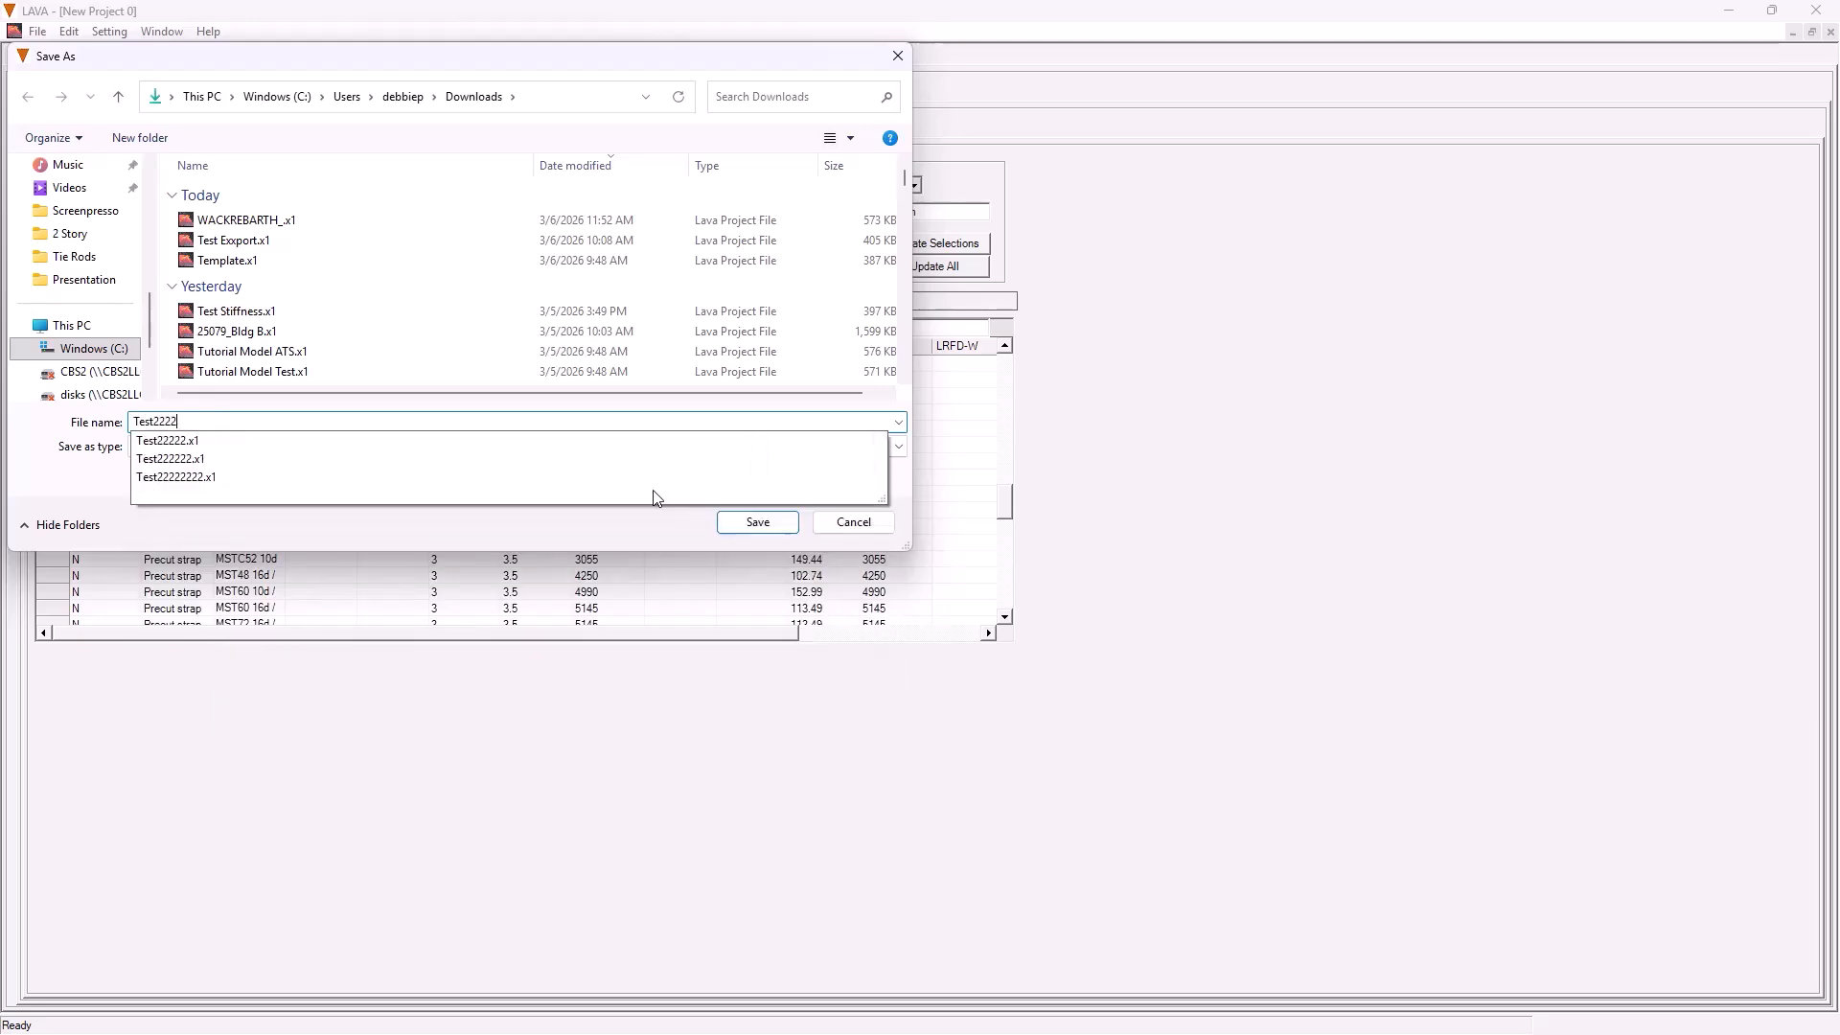
{"action": "type", "text": "2222"}
{"action": "key", "text": "Return"}
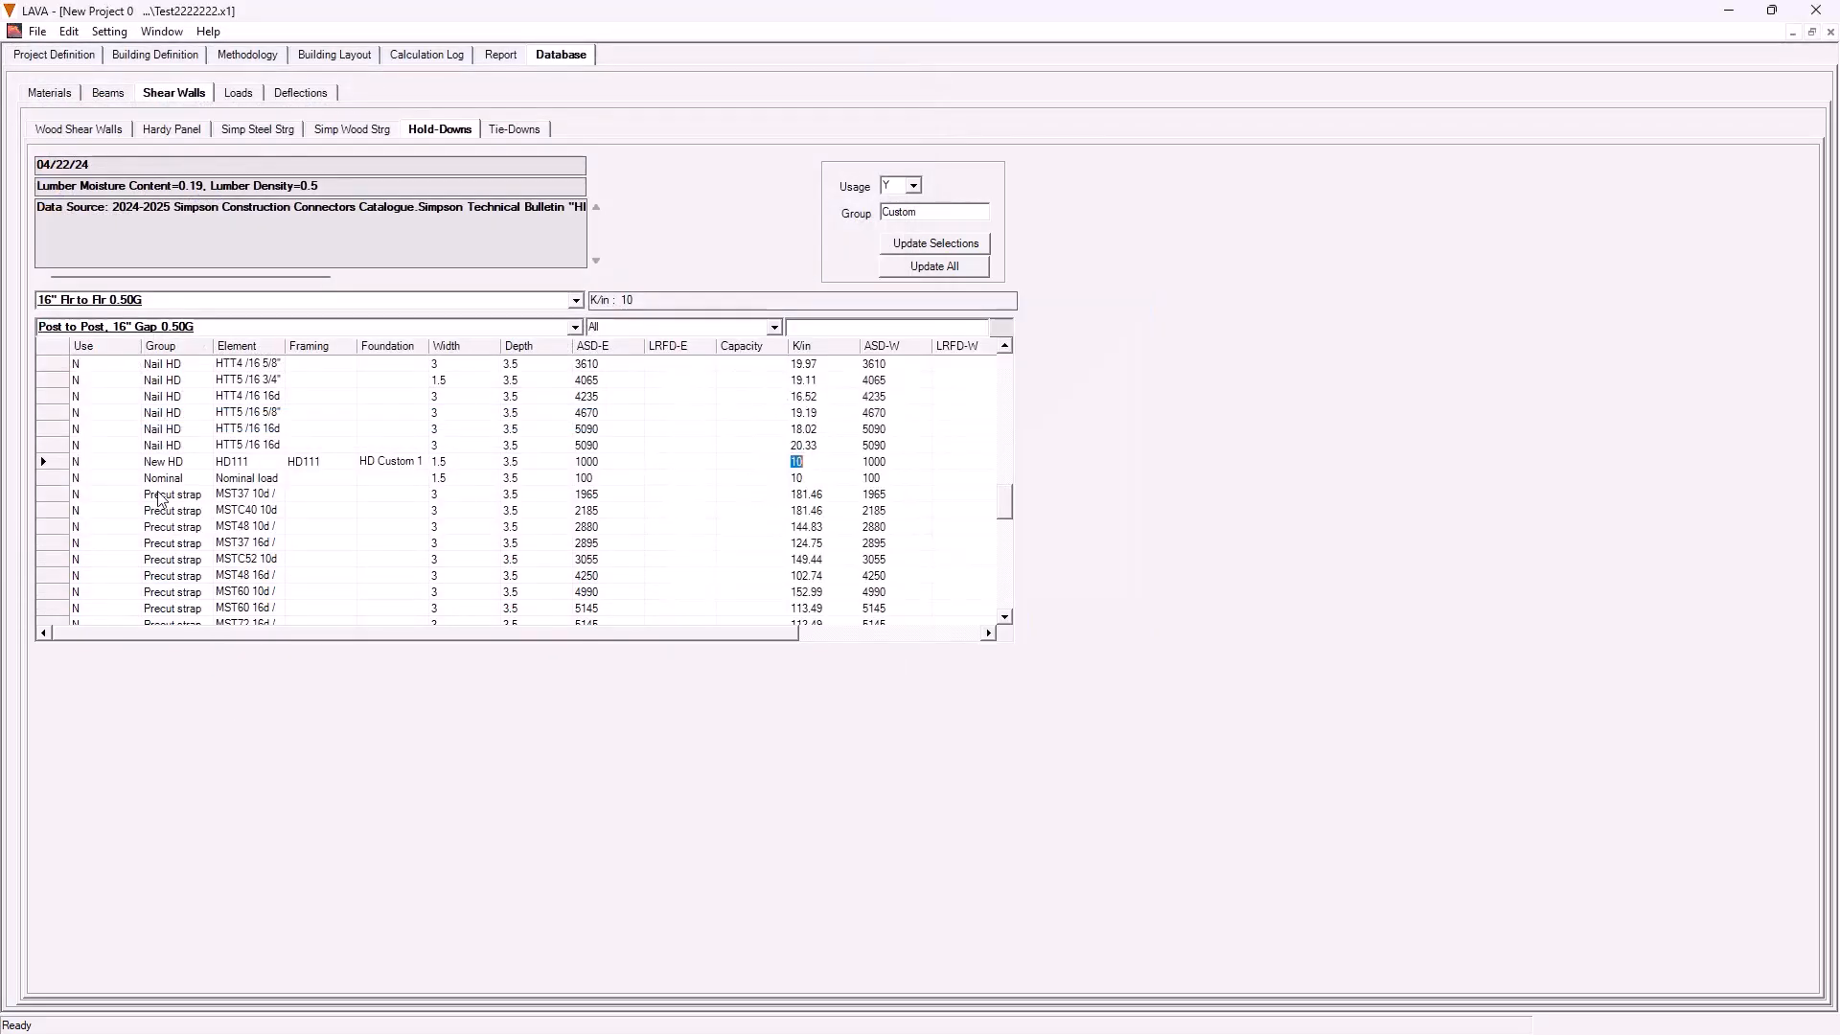
- Set the usage of the HD111 row to Y, with the Group update value cleared, and confirm the update
{"action": "left_click", "coordinate": [115, 466]}
{"action": "left_click", "coordinate": [44, 461]}
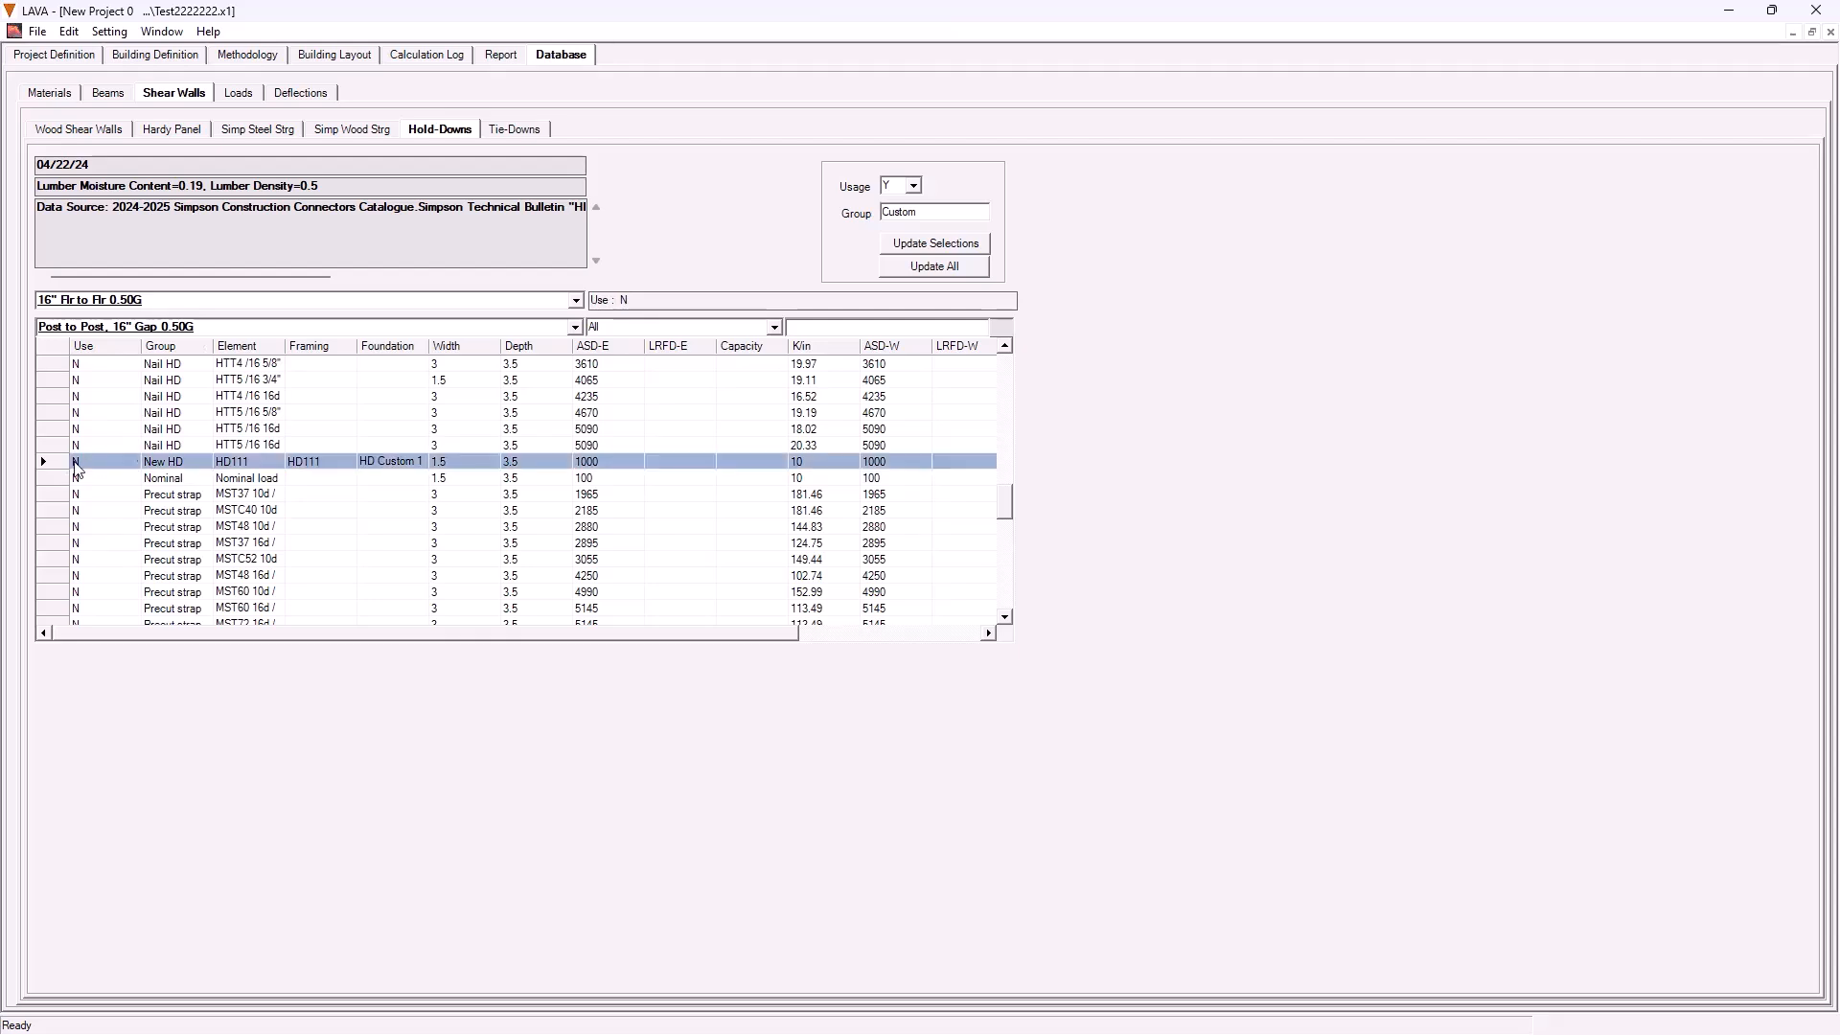
{"action": "left_click", "coordinate": [945, 248]}
{"action": "key", "text": "shift+Tab"}
{"action": "key", "text": "BackSpace"}
{"action": "left_click", "coordinate": [943, 247]}
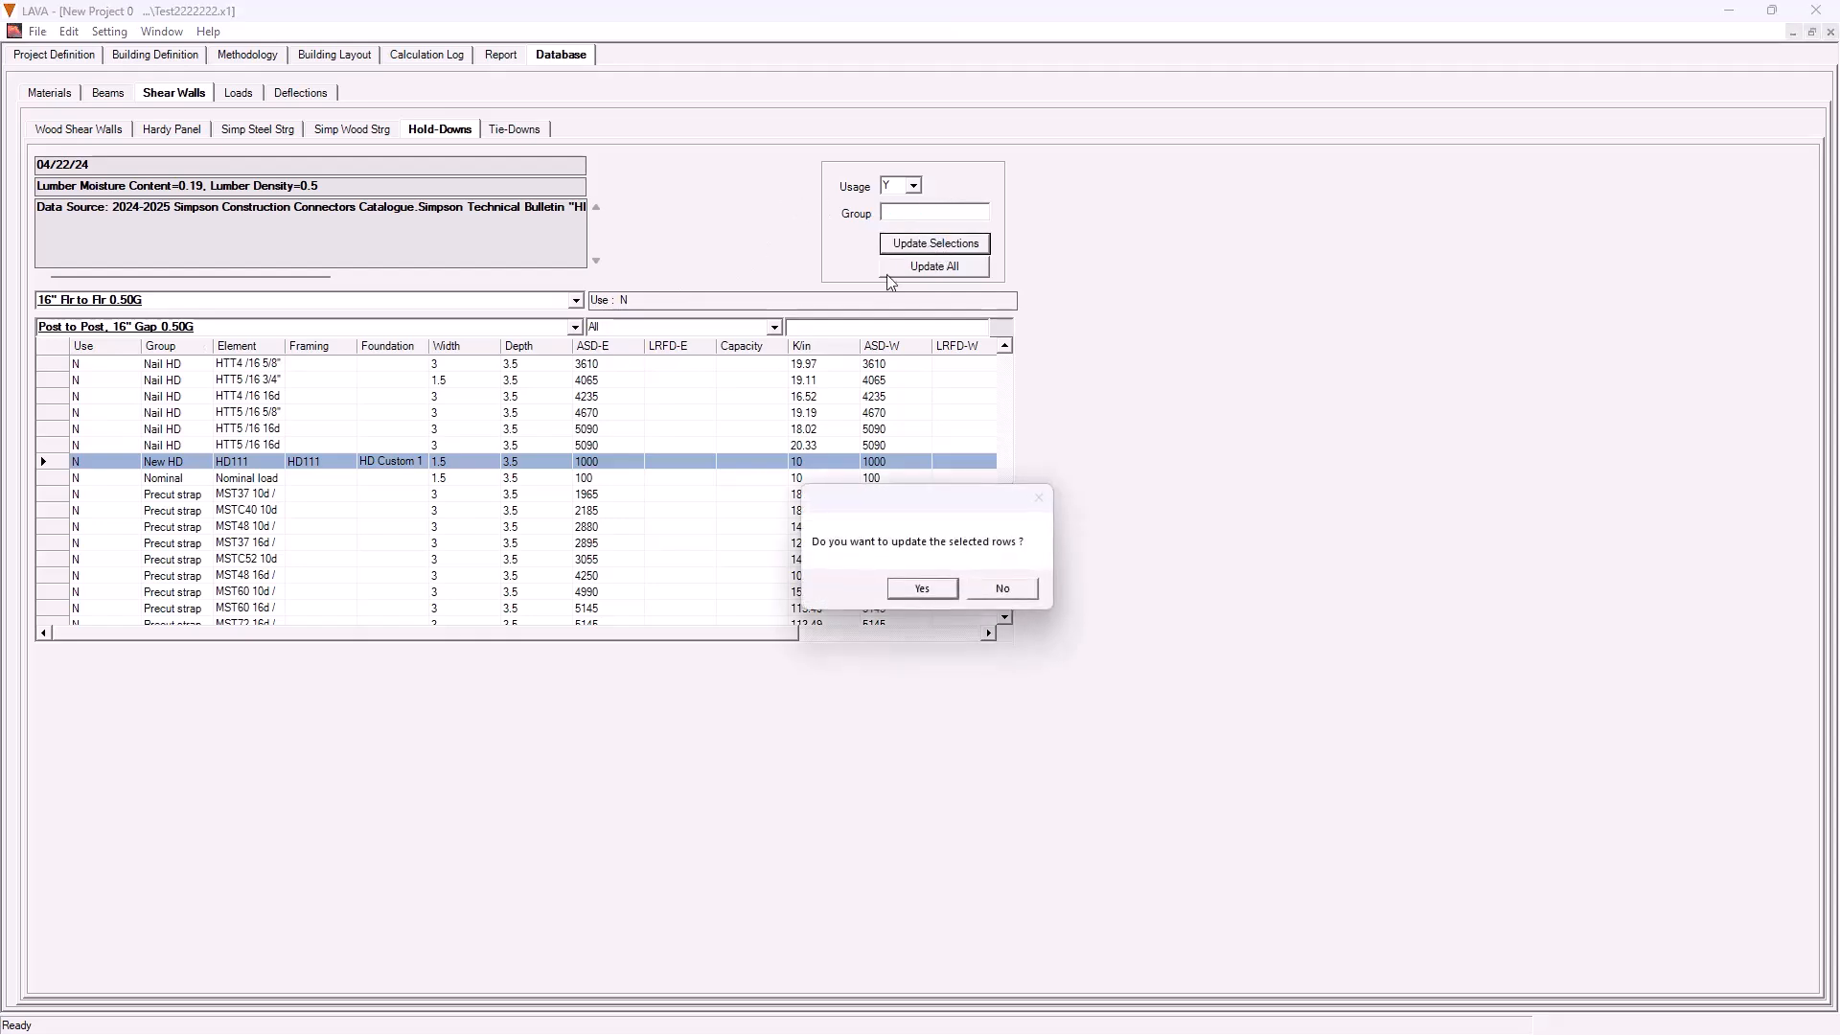
{"action": "left_click", "coordinate": [947, 587]}
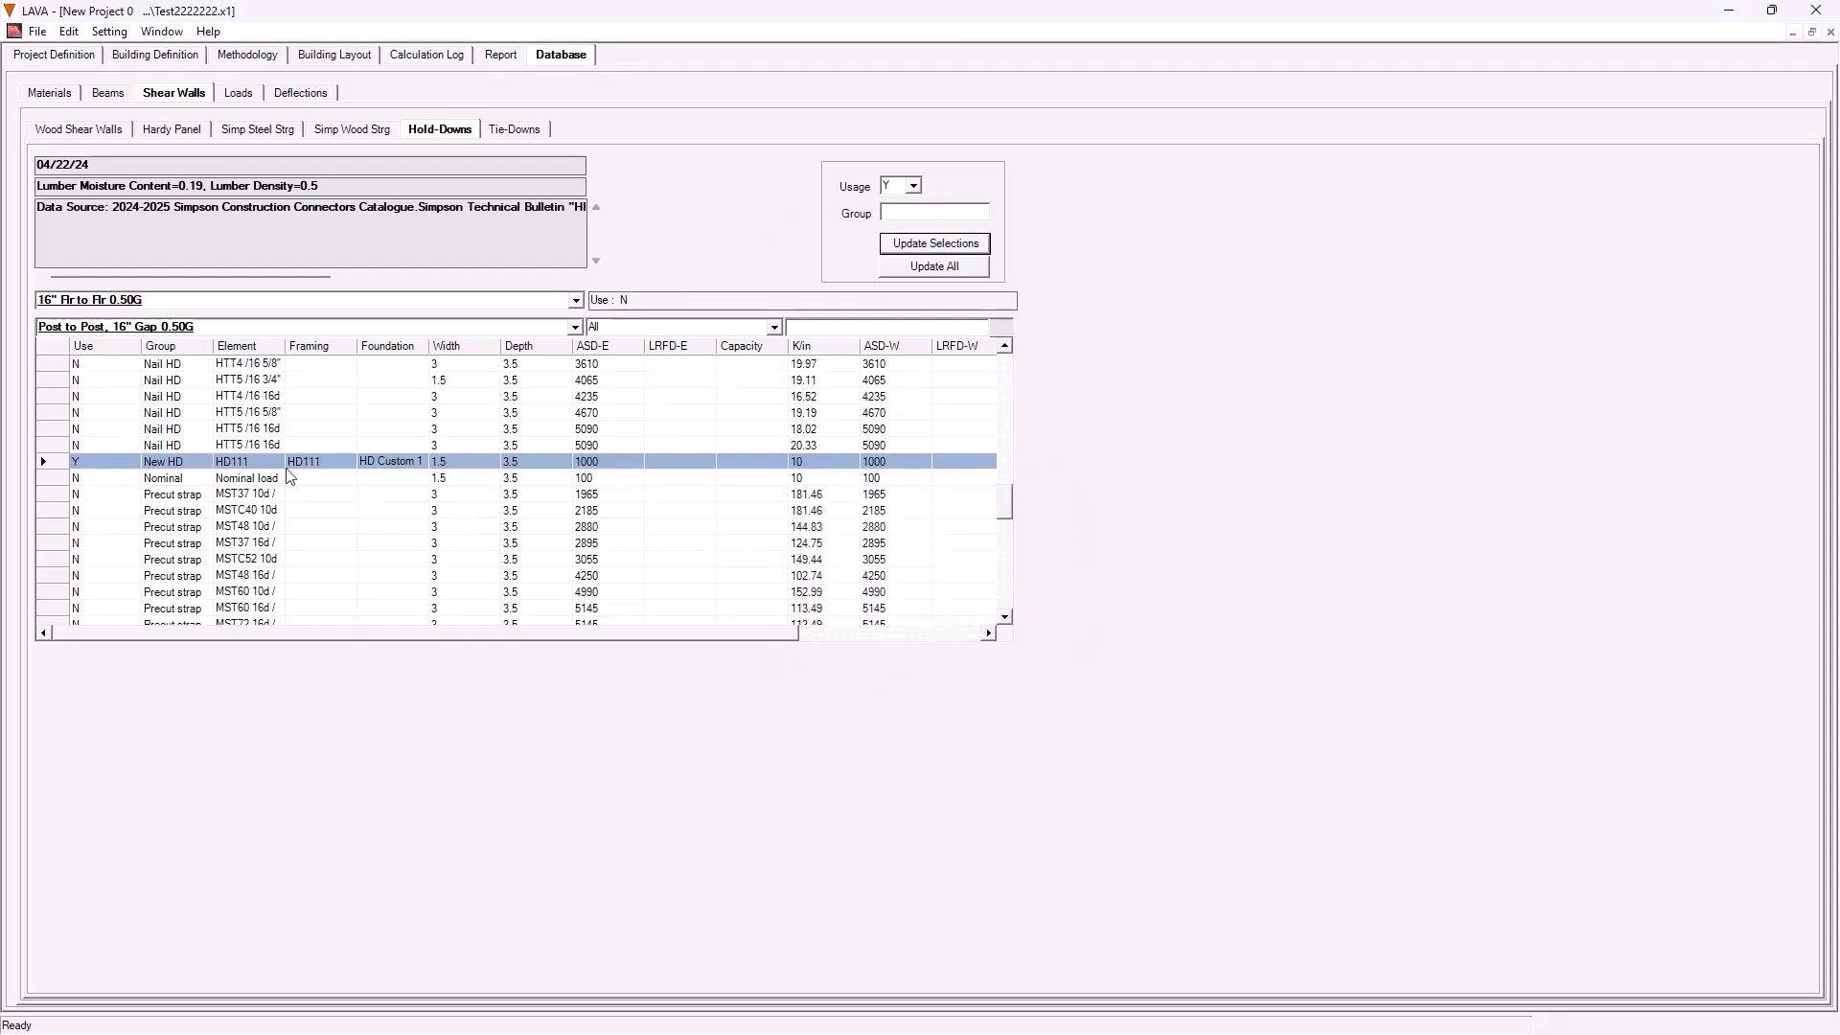